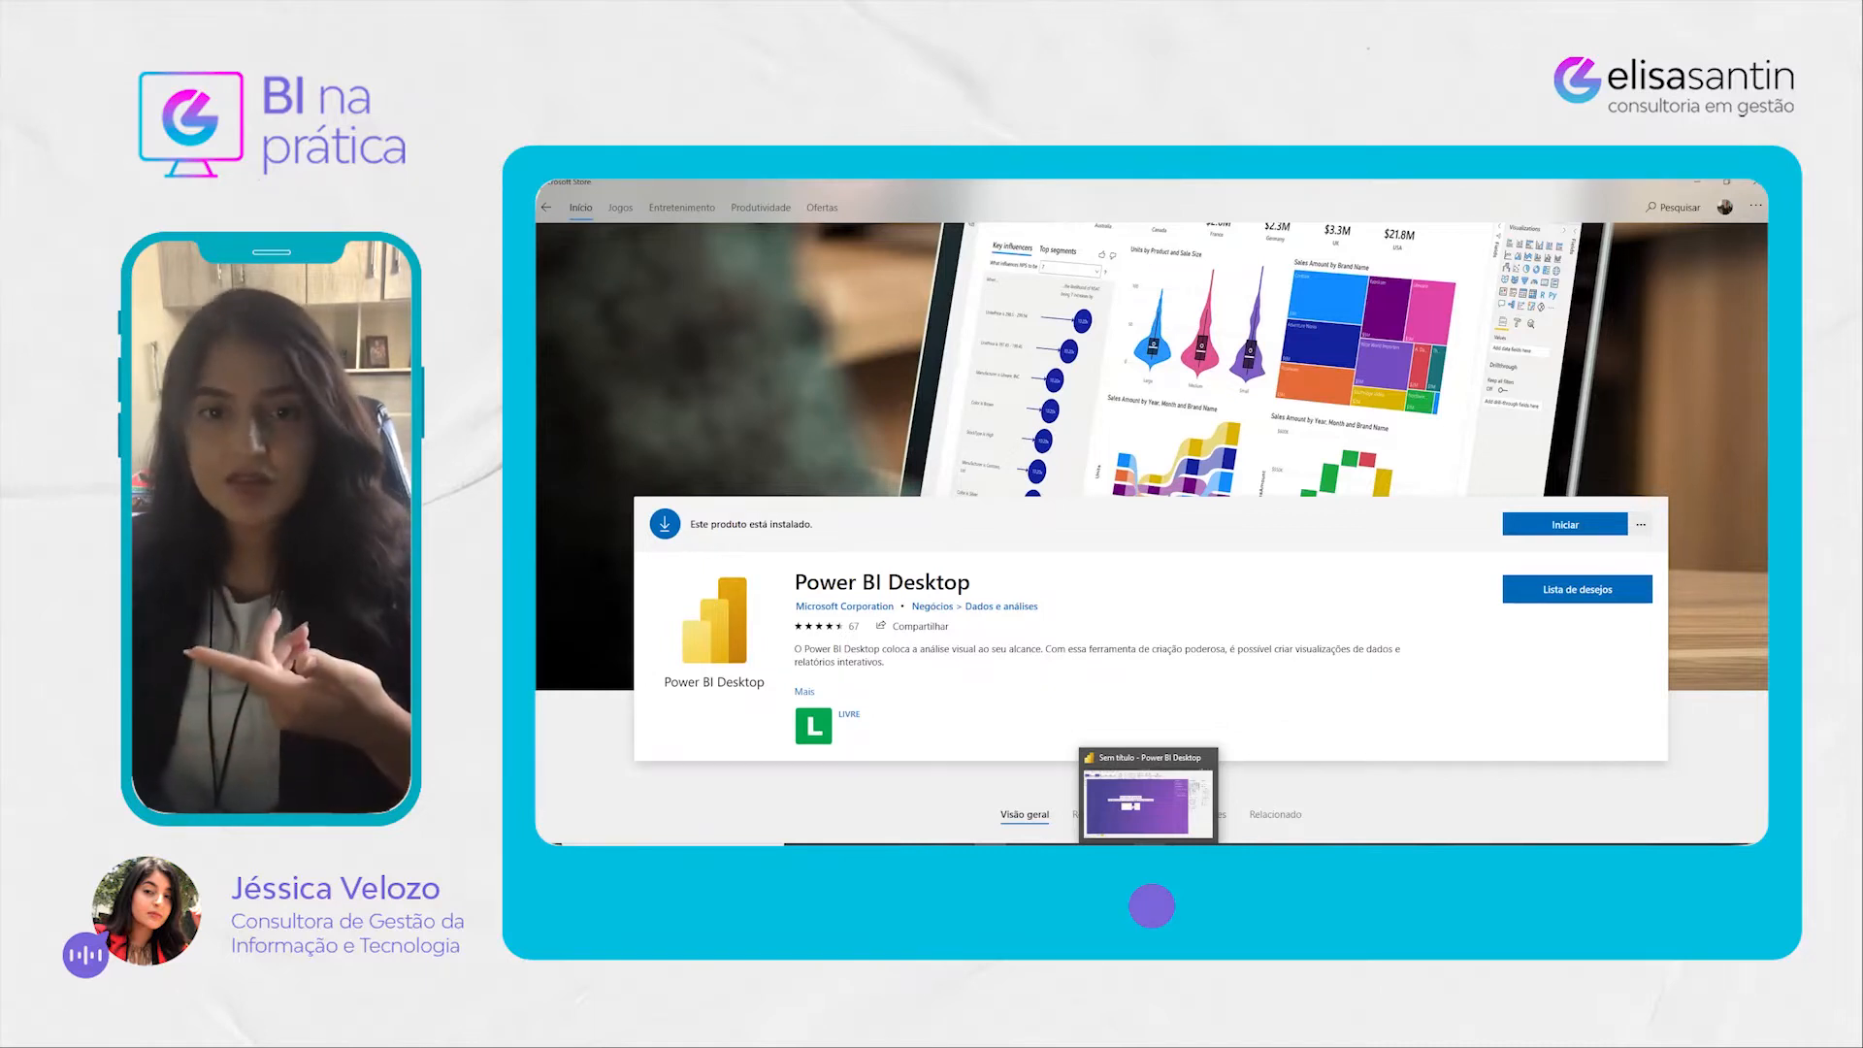
Step: Switch to Power BI Desktop, insert a stacked column chart on Página 1 and place it near the page's upper middle
click(1149, 843)
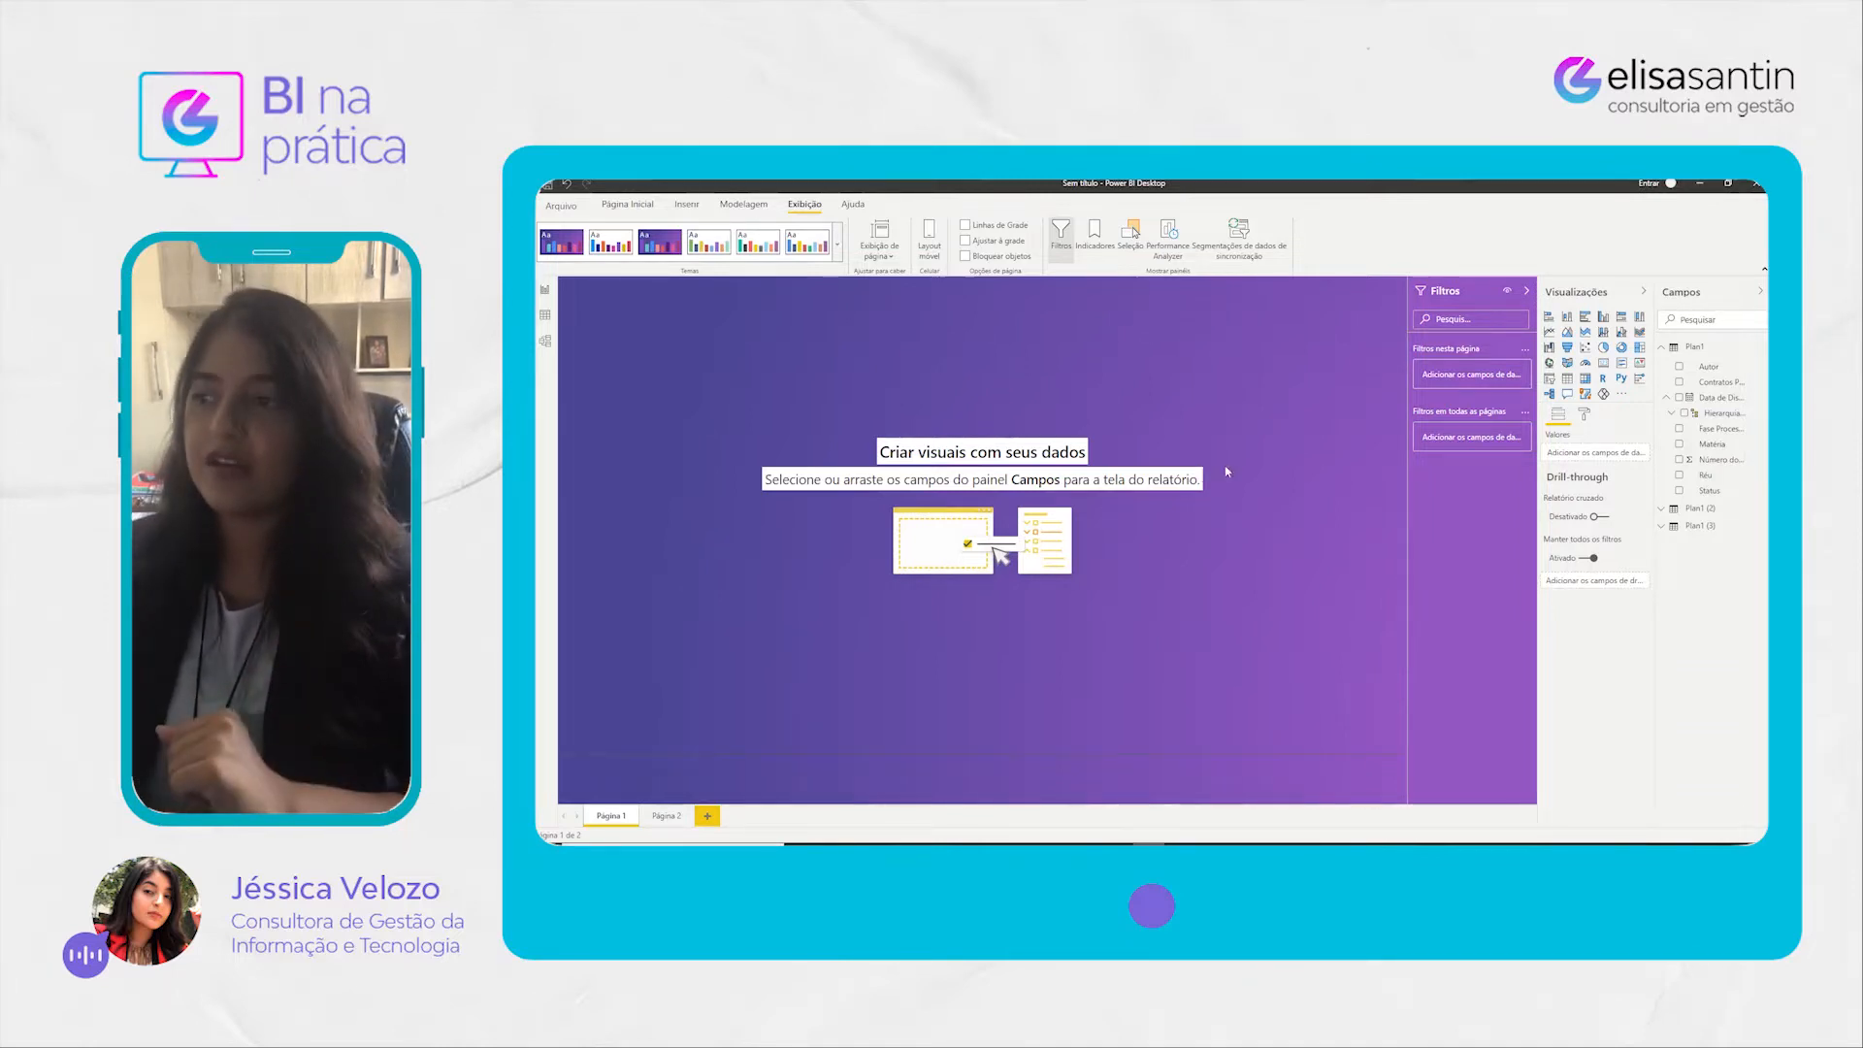
click(1567, 317)
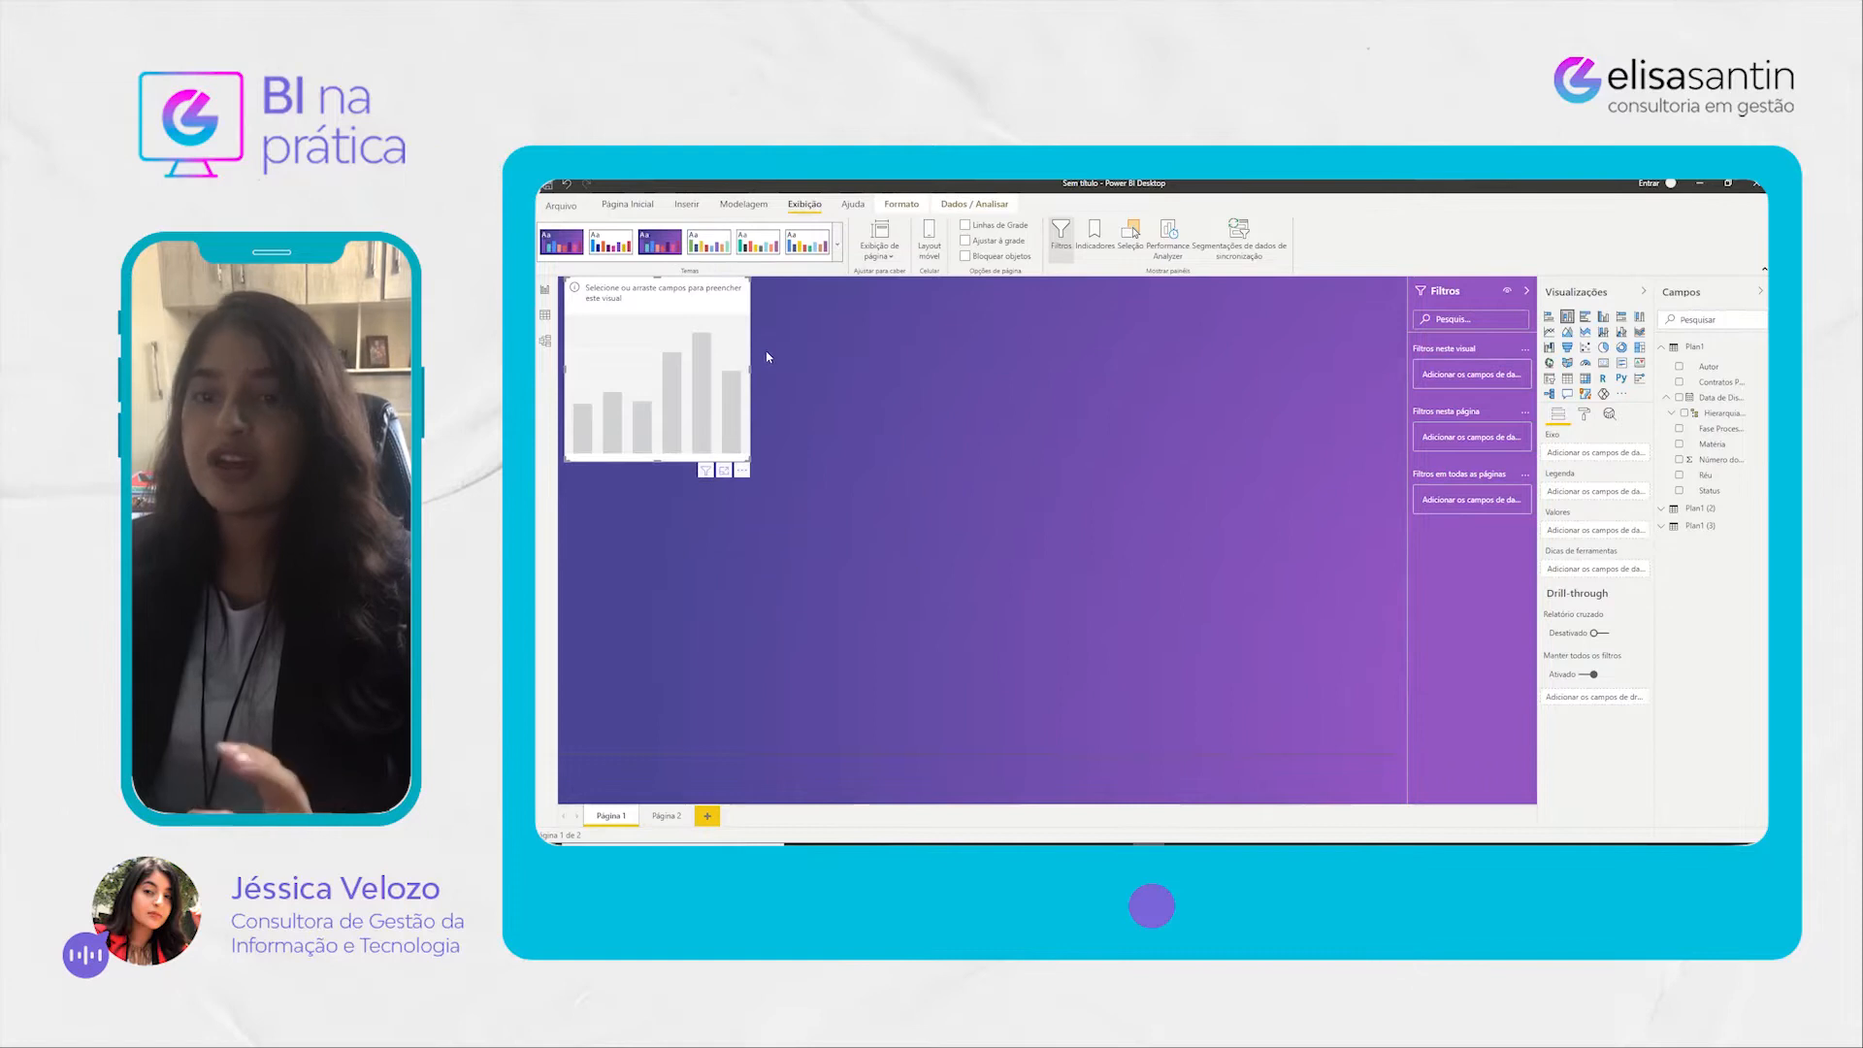
drag(656, 332, 959, 438)
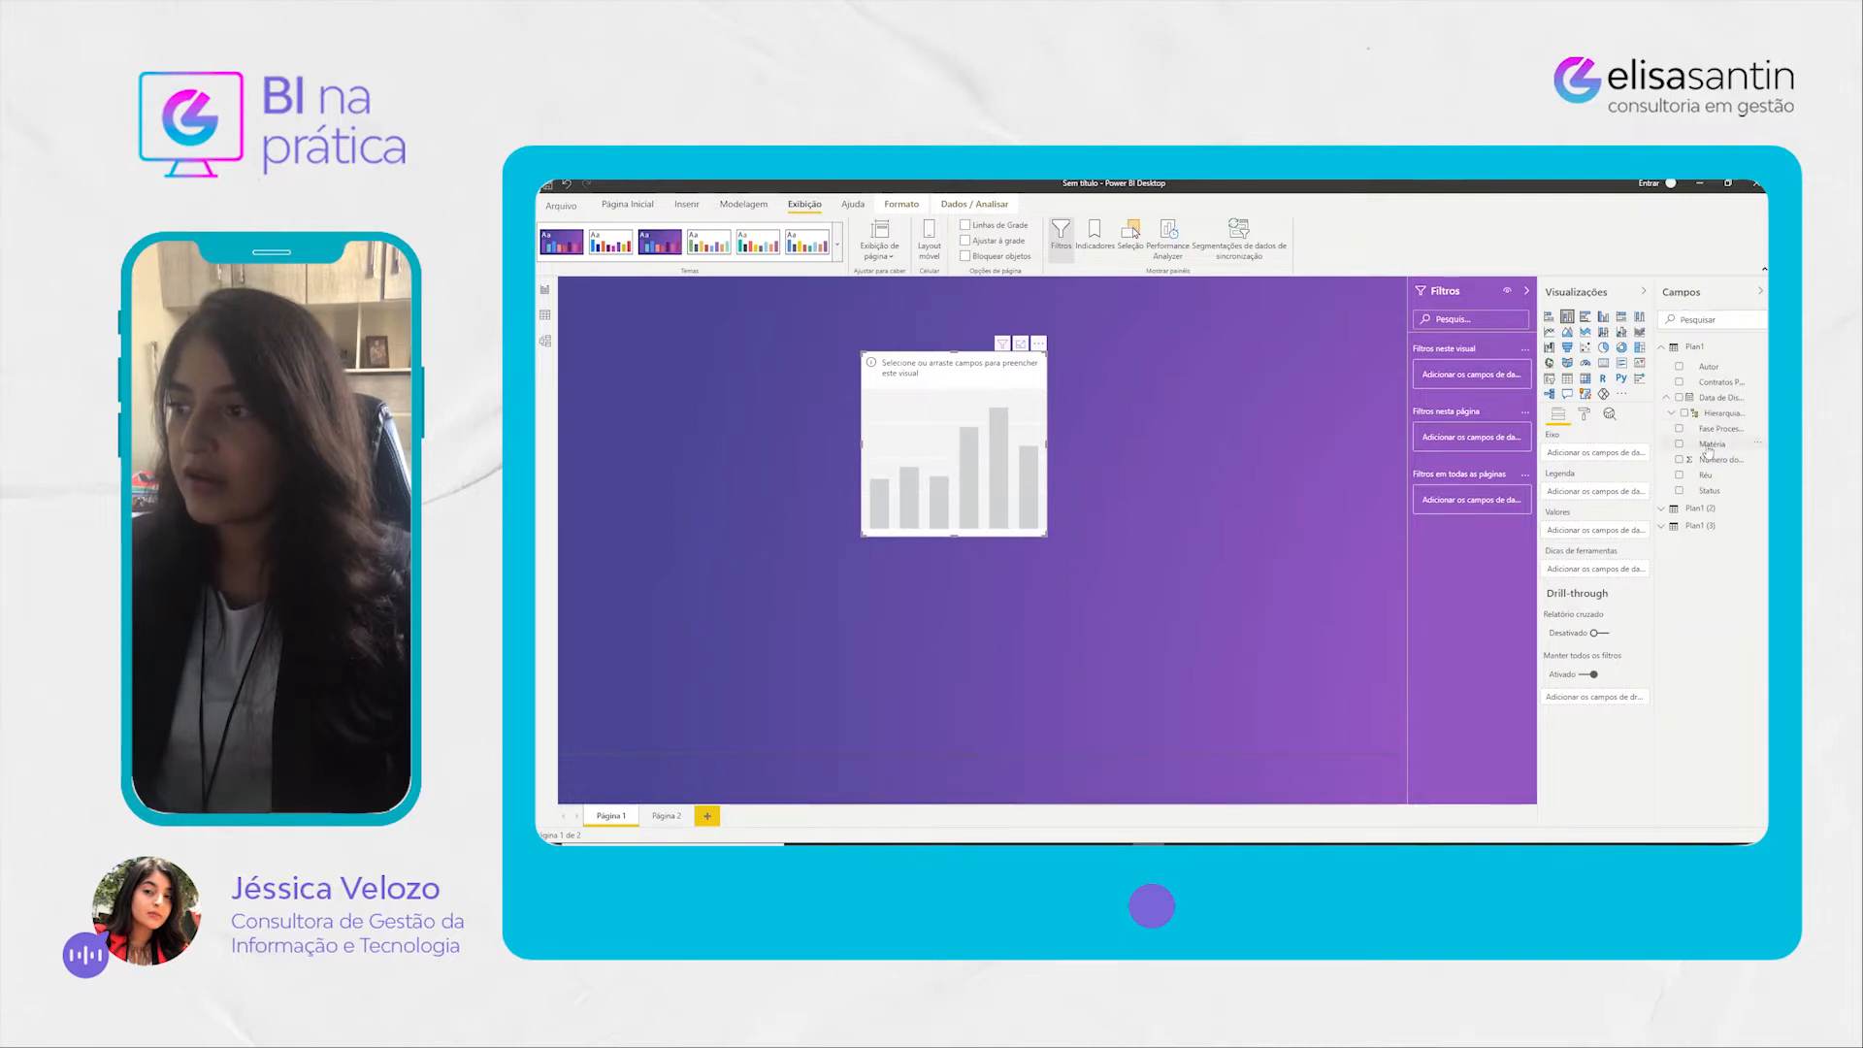
Step: Plot Número do Processo from Plan1 as the column chart's value, aggregated by Contagem, with Data de Distribuição as the axis
drag(1710, 464, 1616, 532)
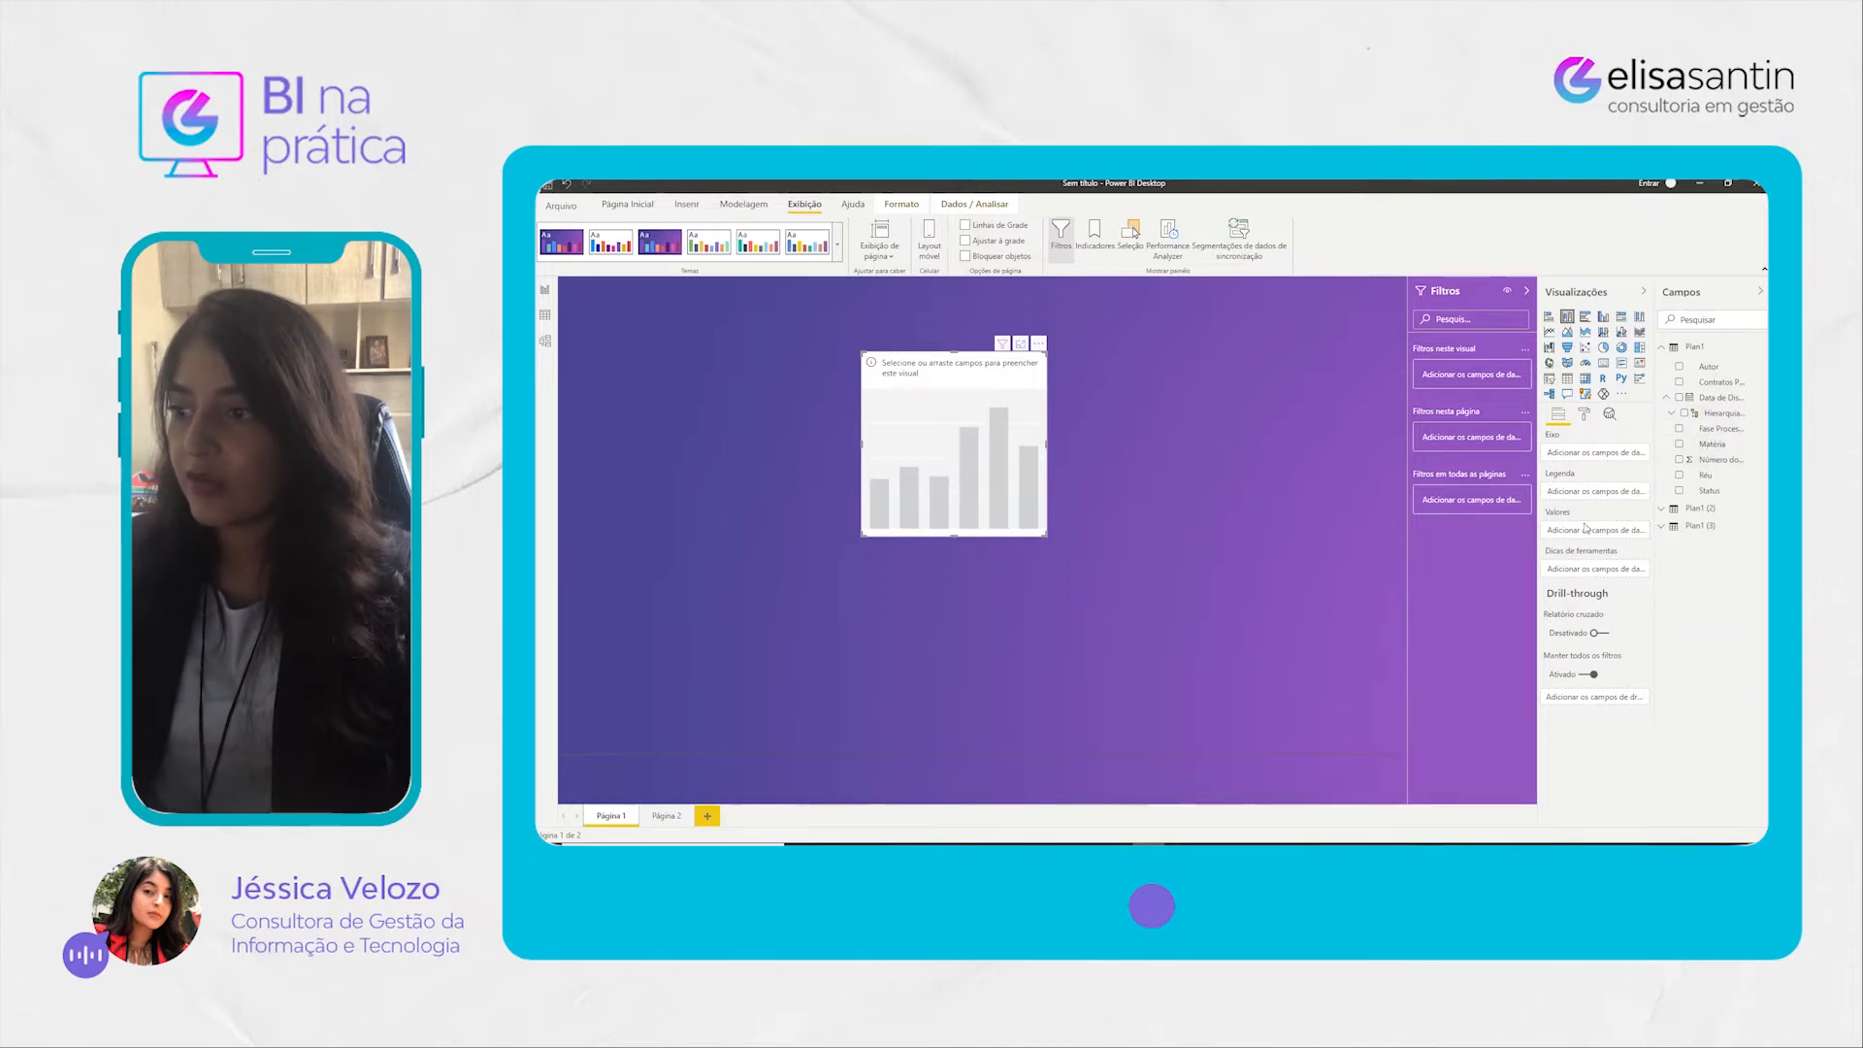
click(1631, 532)
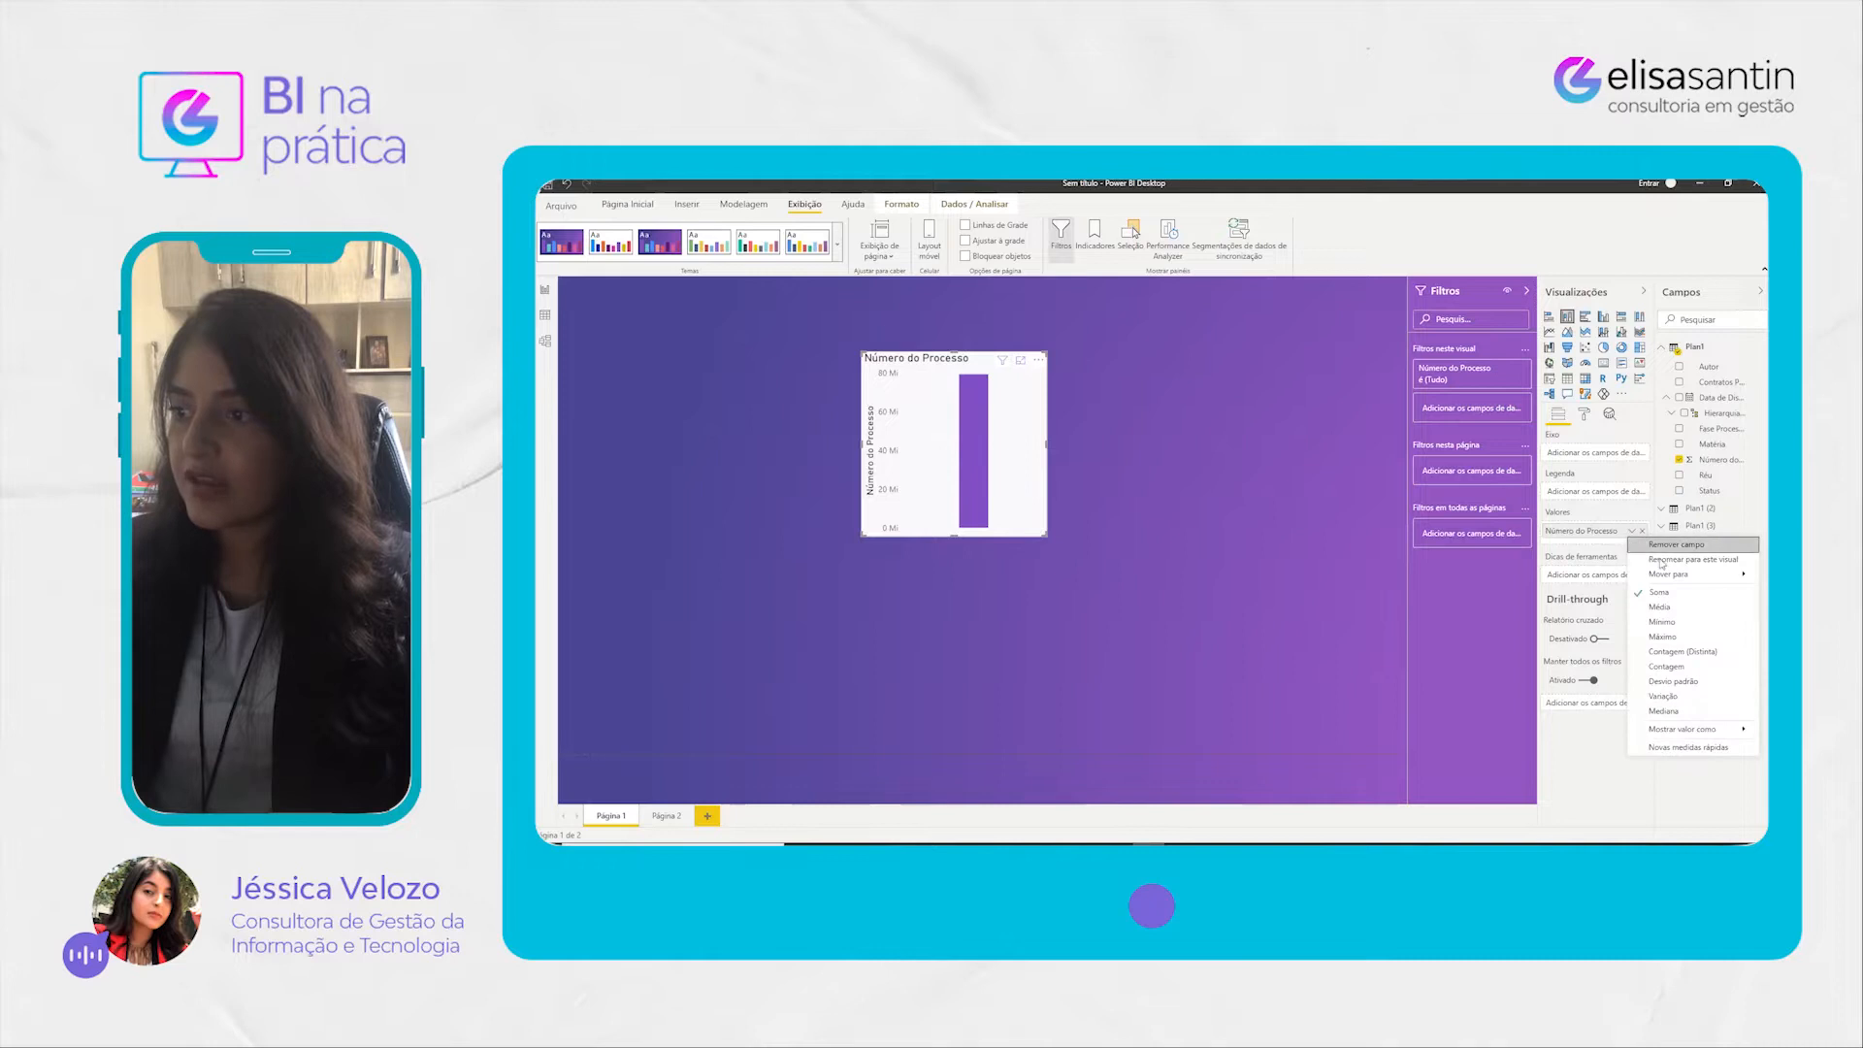
click(1666, 666)
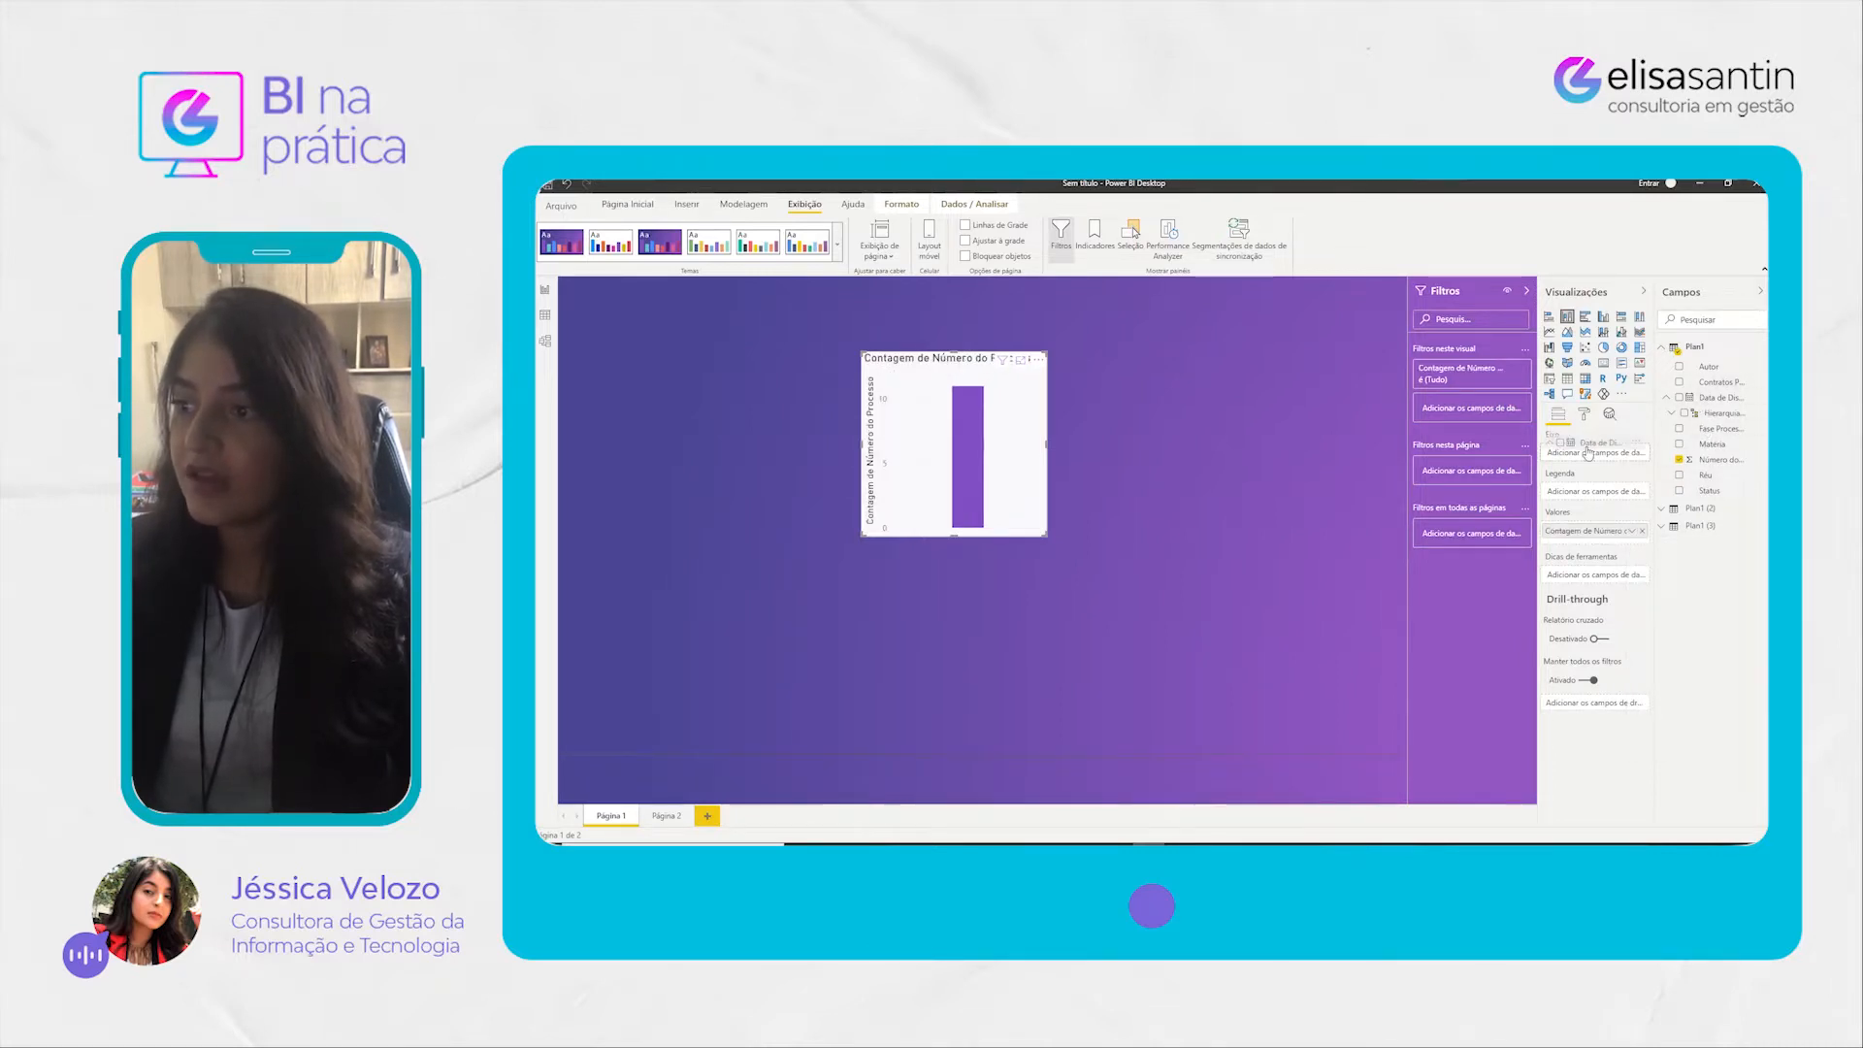
drag(1587, 453, 1590, 454)
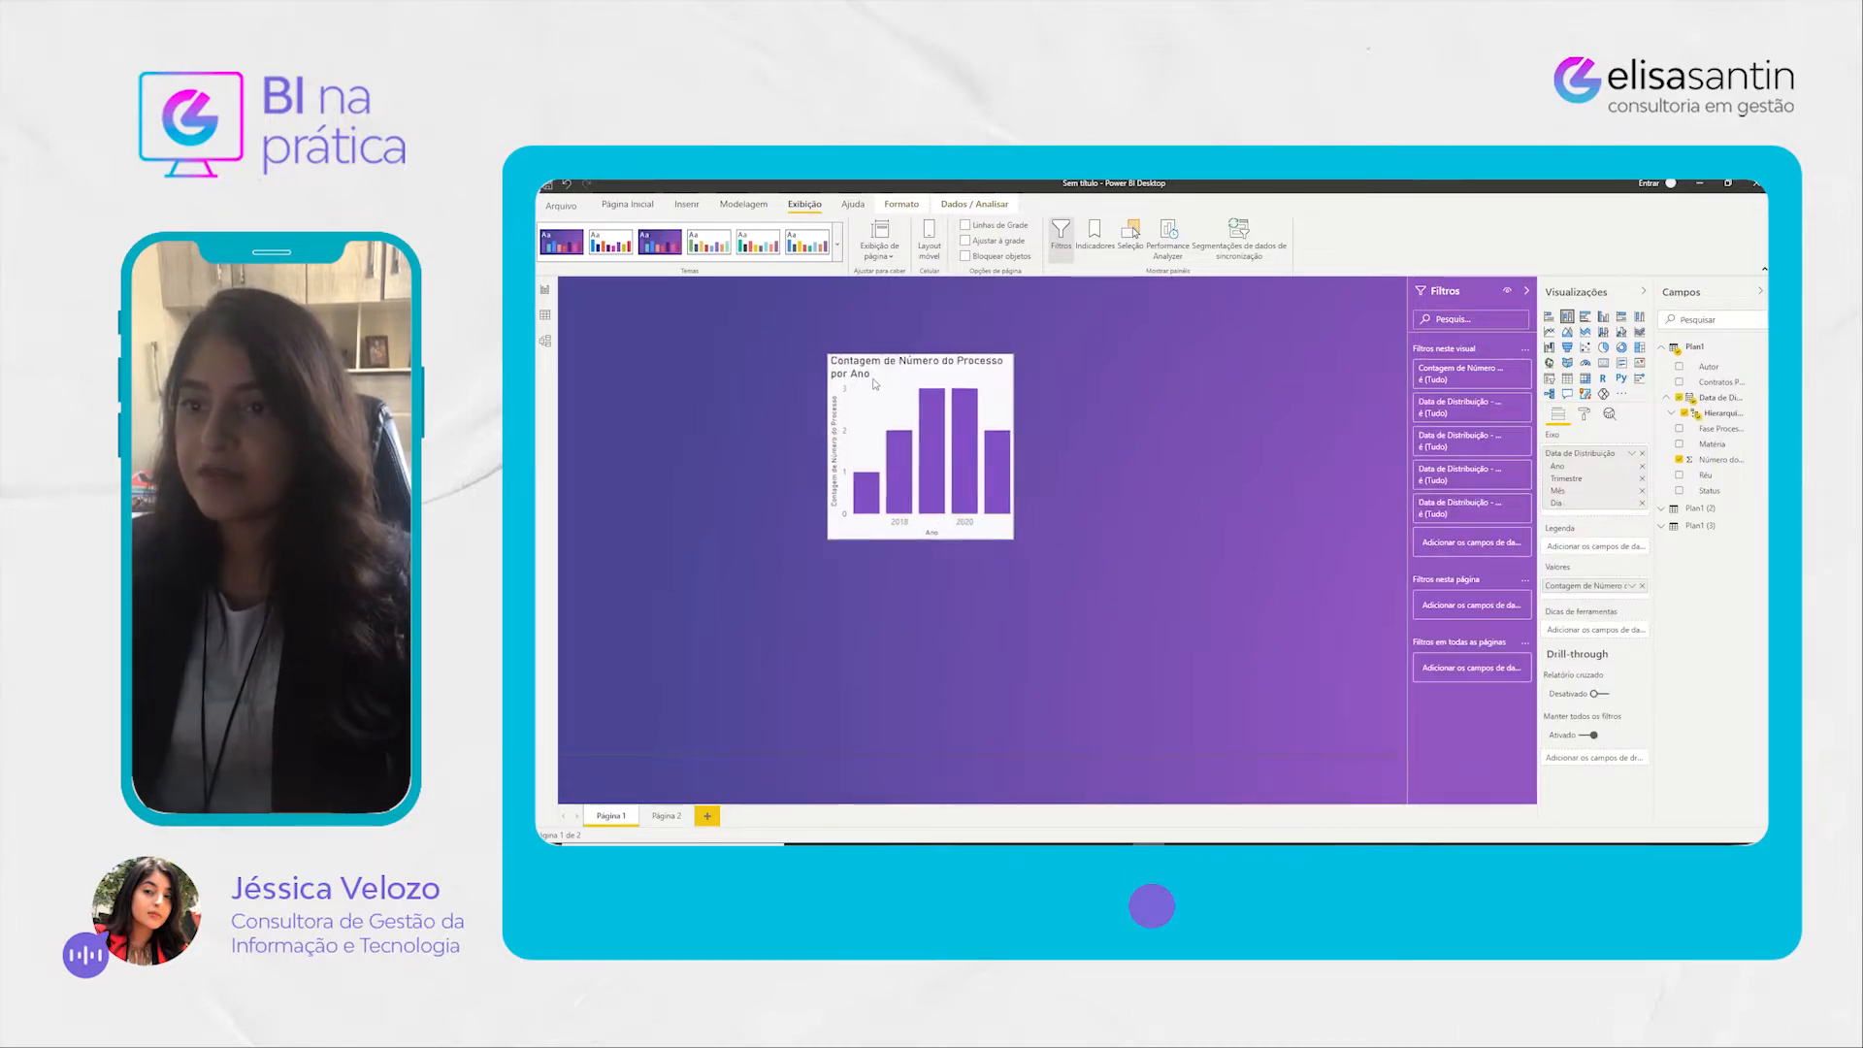
Step: Widen the column chart to nearly twice its width and reposition it in the upper part of the page
drag(929, 384, 822, 363)
drag(941, 427, 1103, 427)
drag(921, 351, 844, 340)
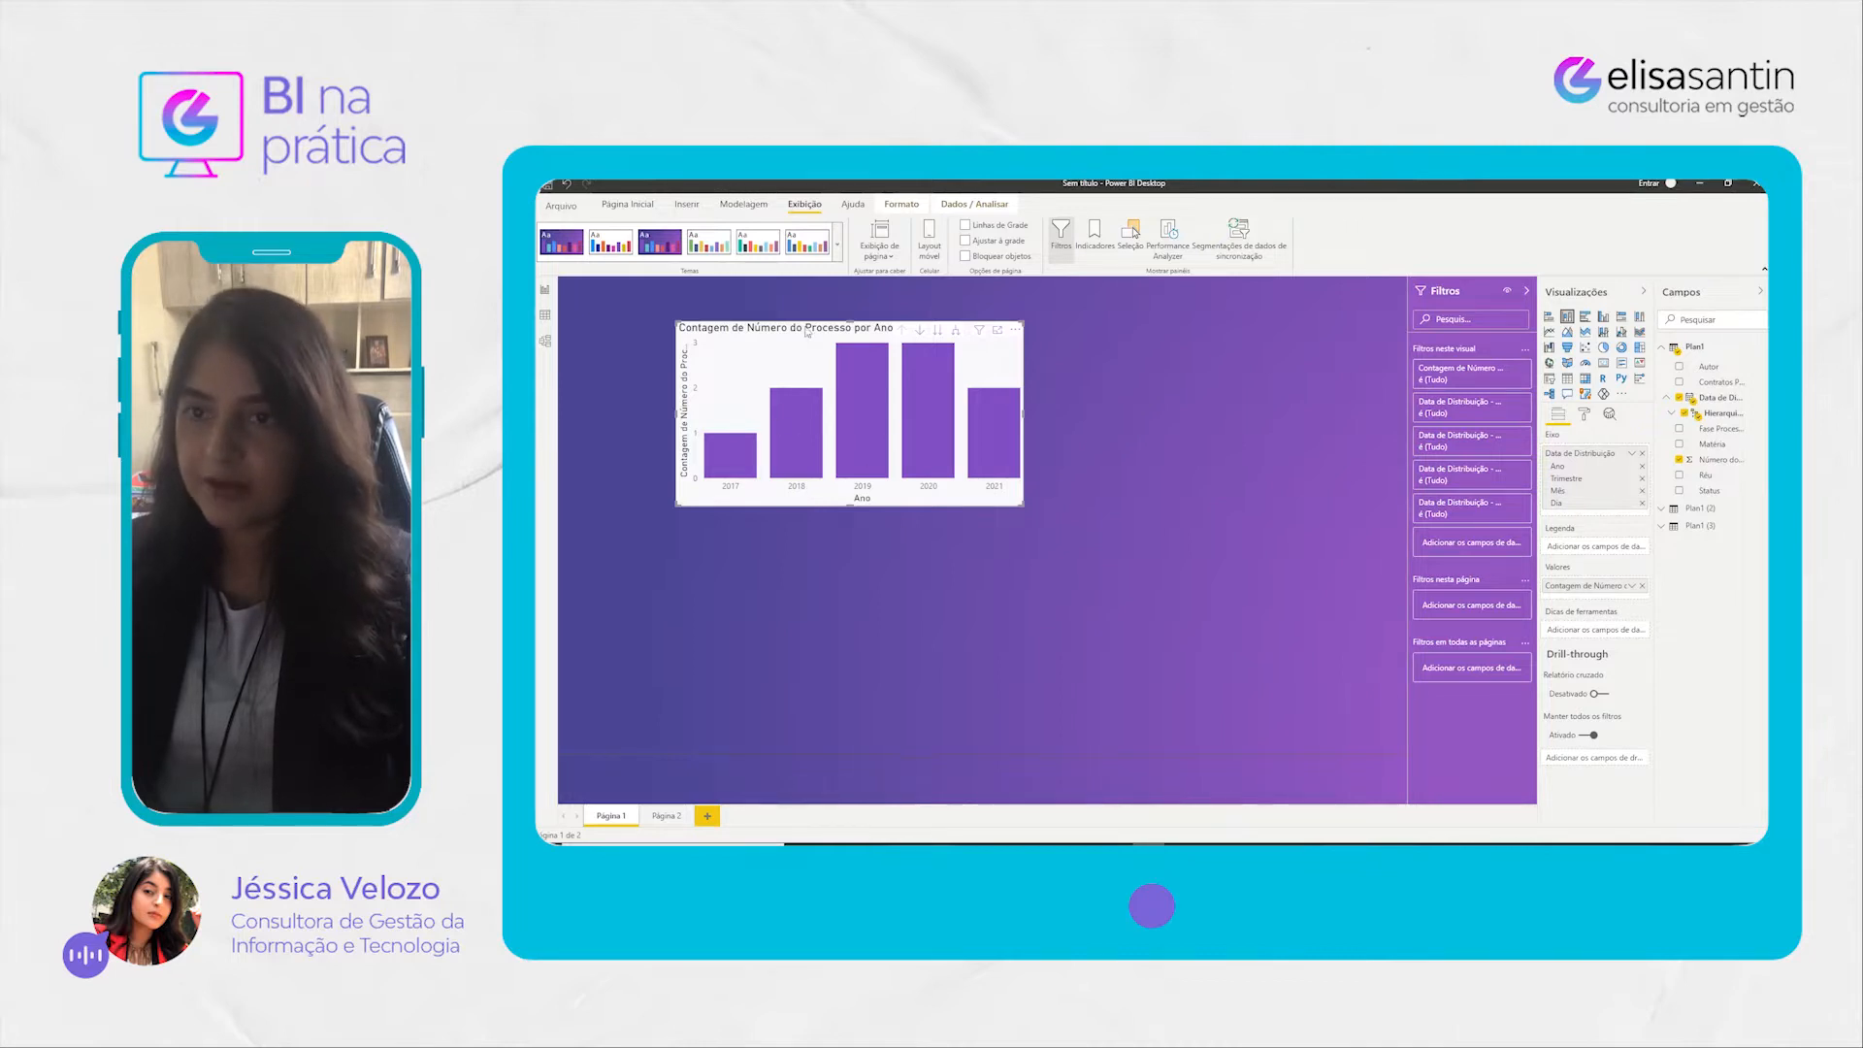
drag(804, 340, 796, 355)
mouse_move(901, 436)
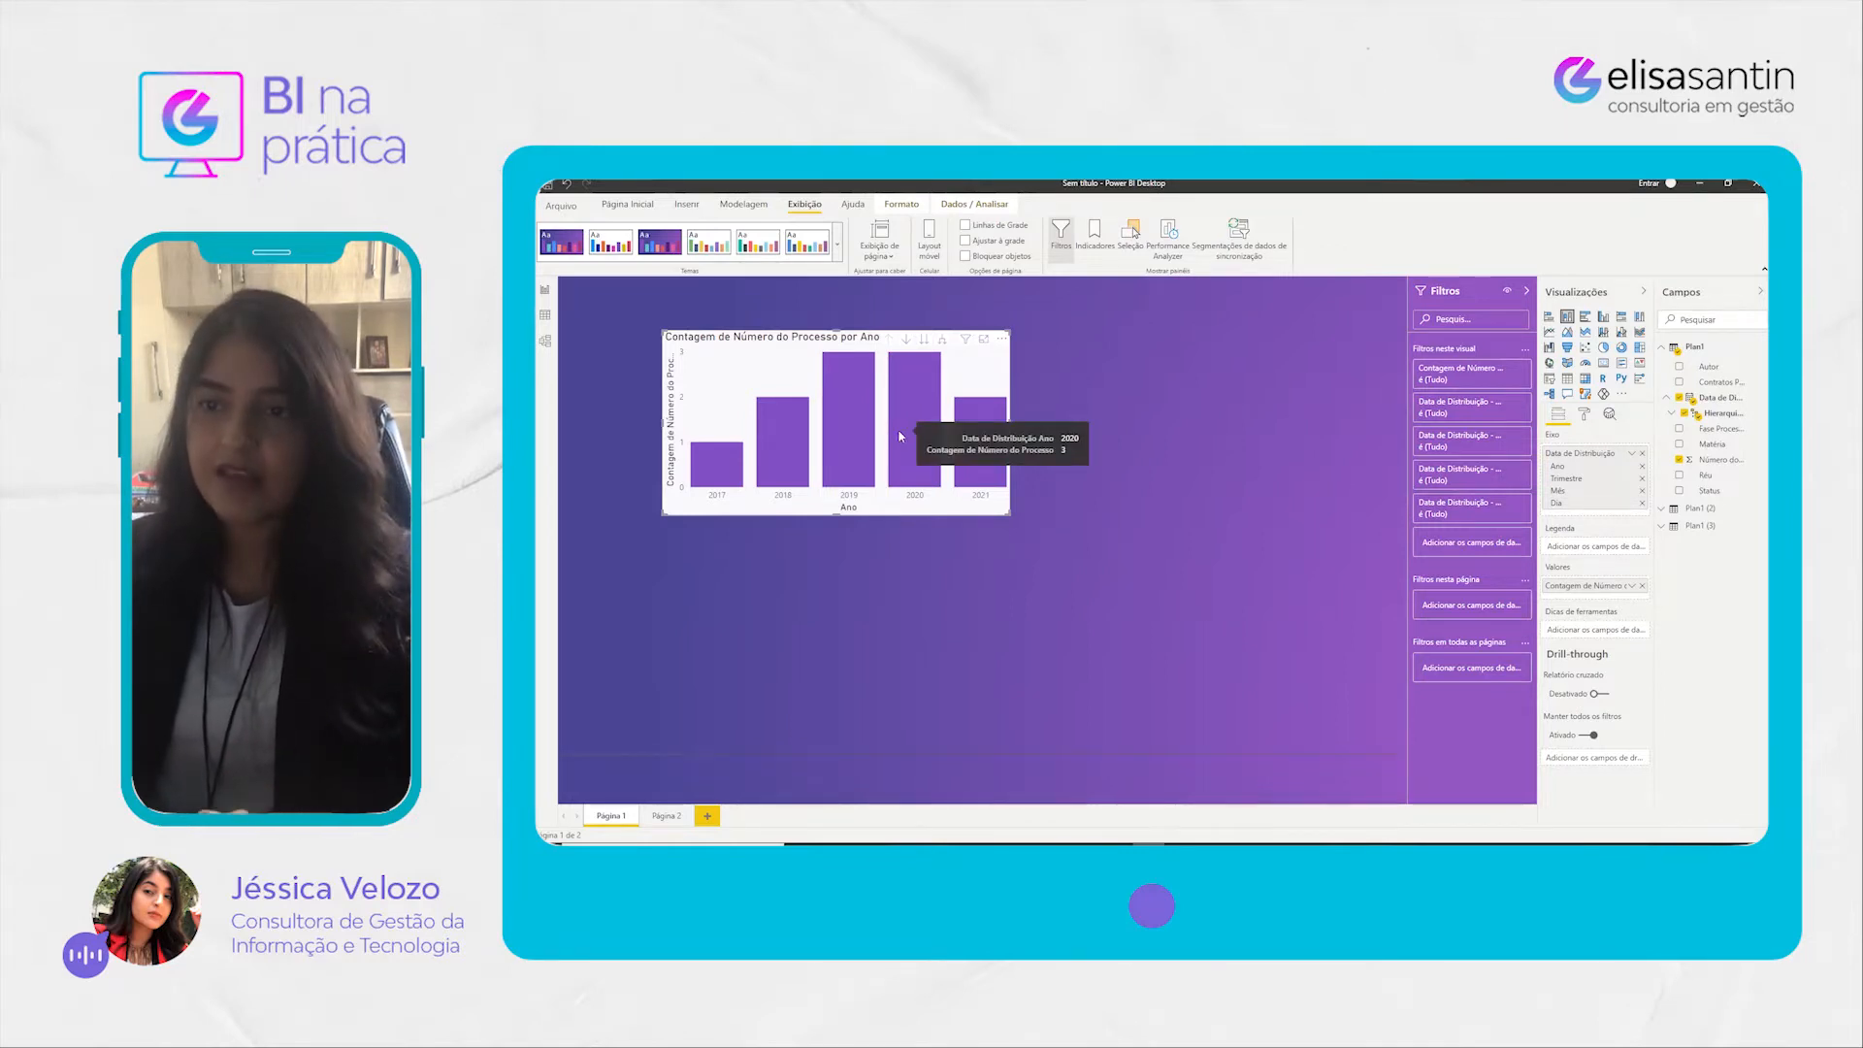
drag(806, 358, 795, 371)
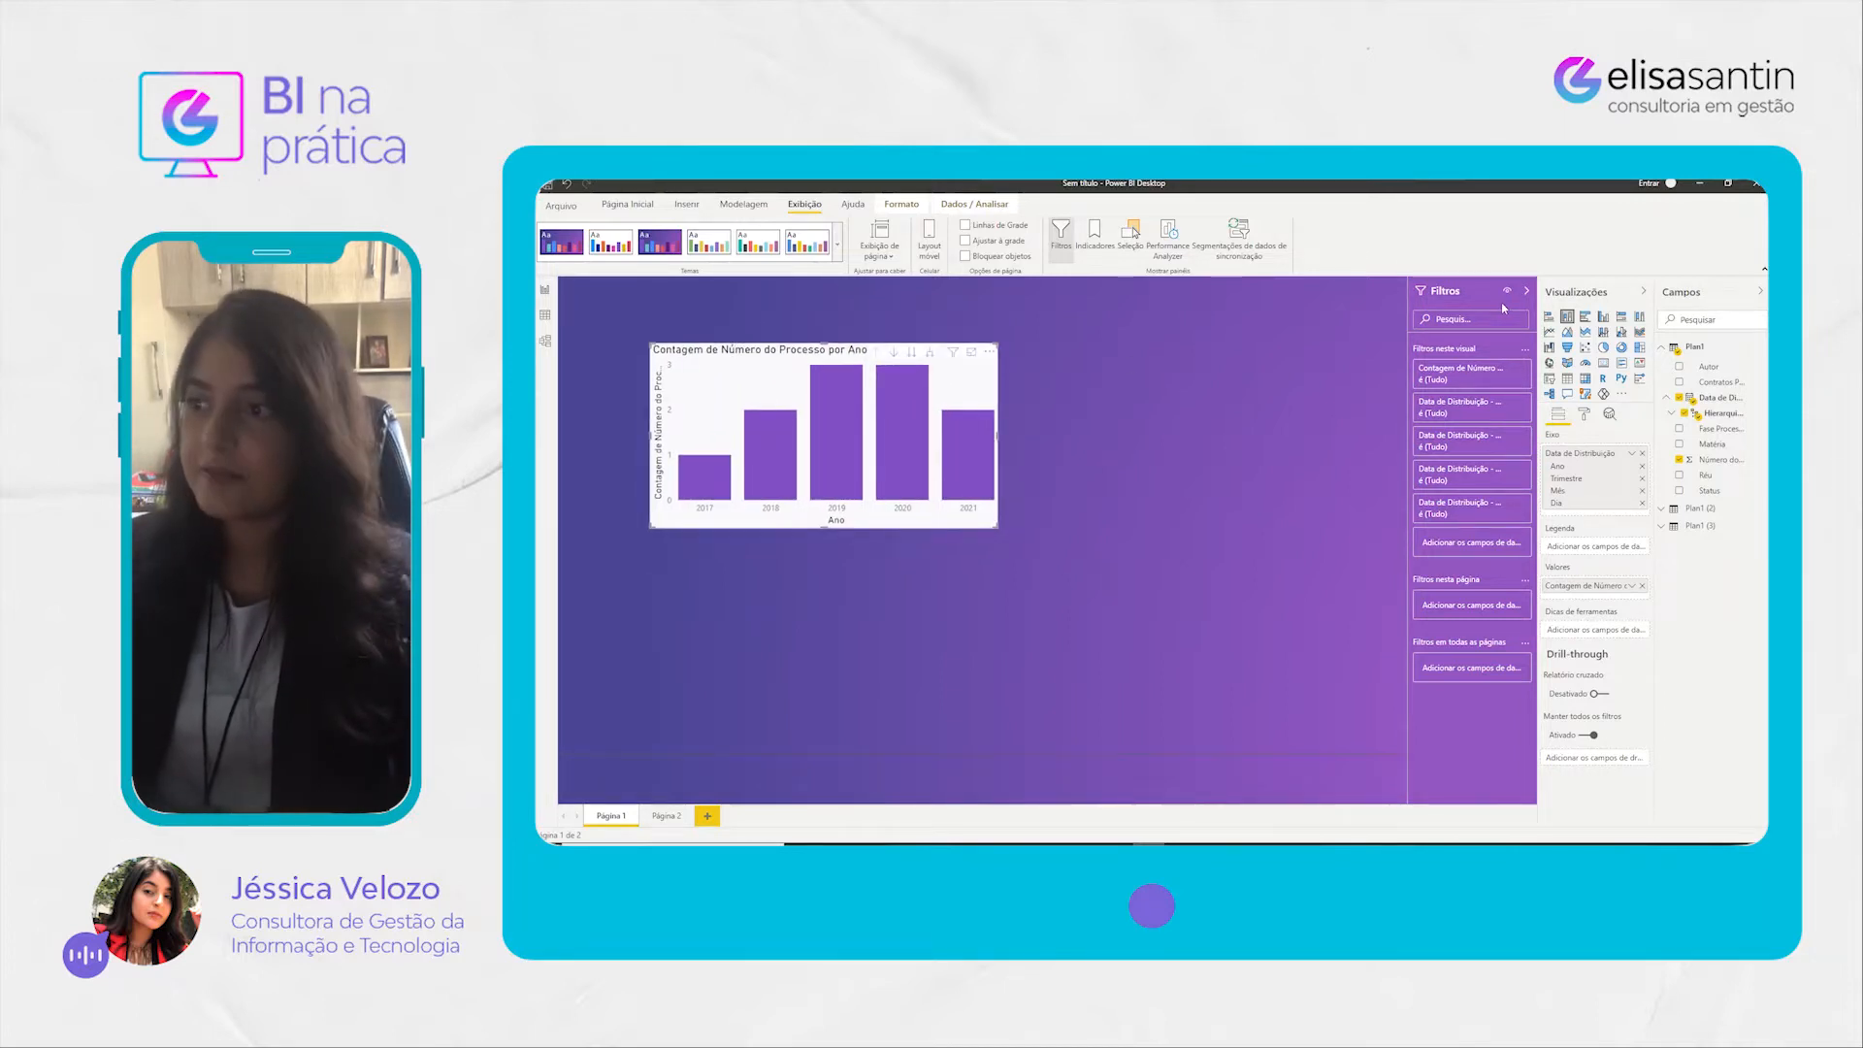
drag(766, 380, 789, 404)
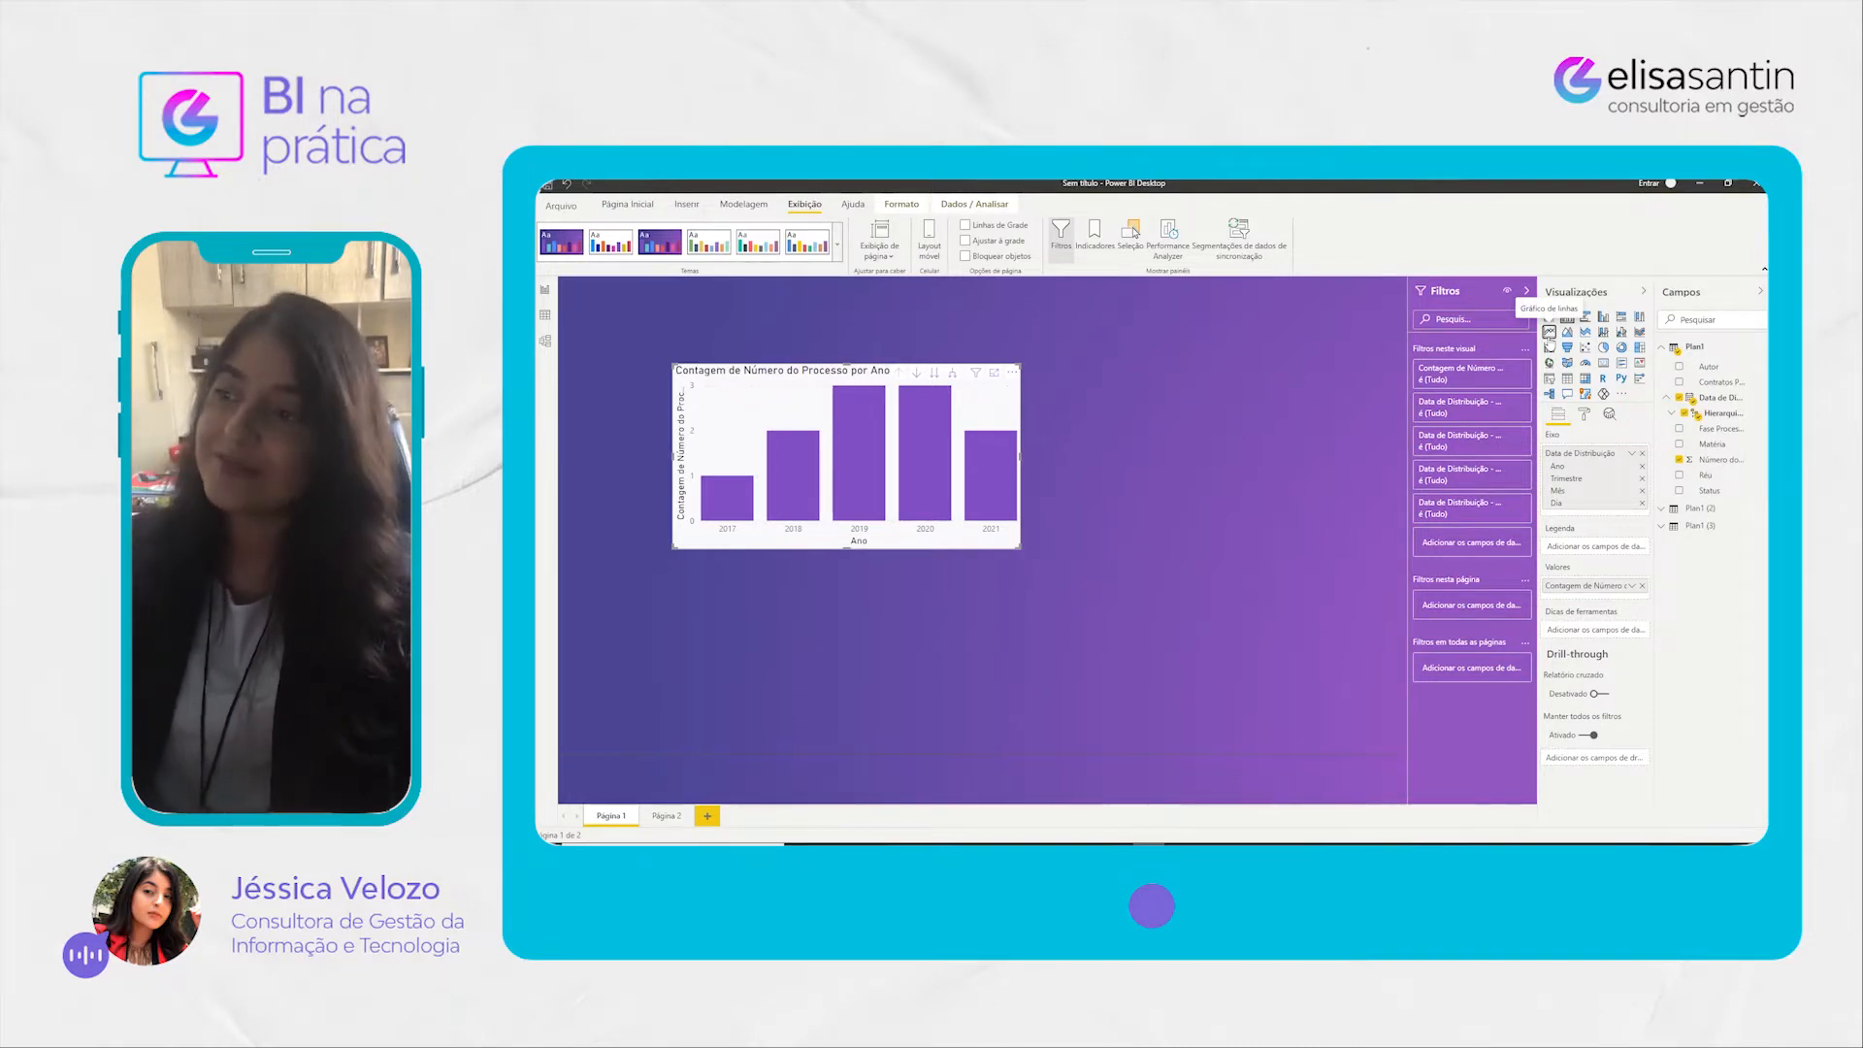
Step: Convert the column chart to a line chart, then move it up the page and widen it slightly
click(1550, 332)
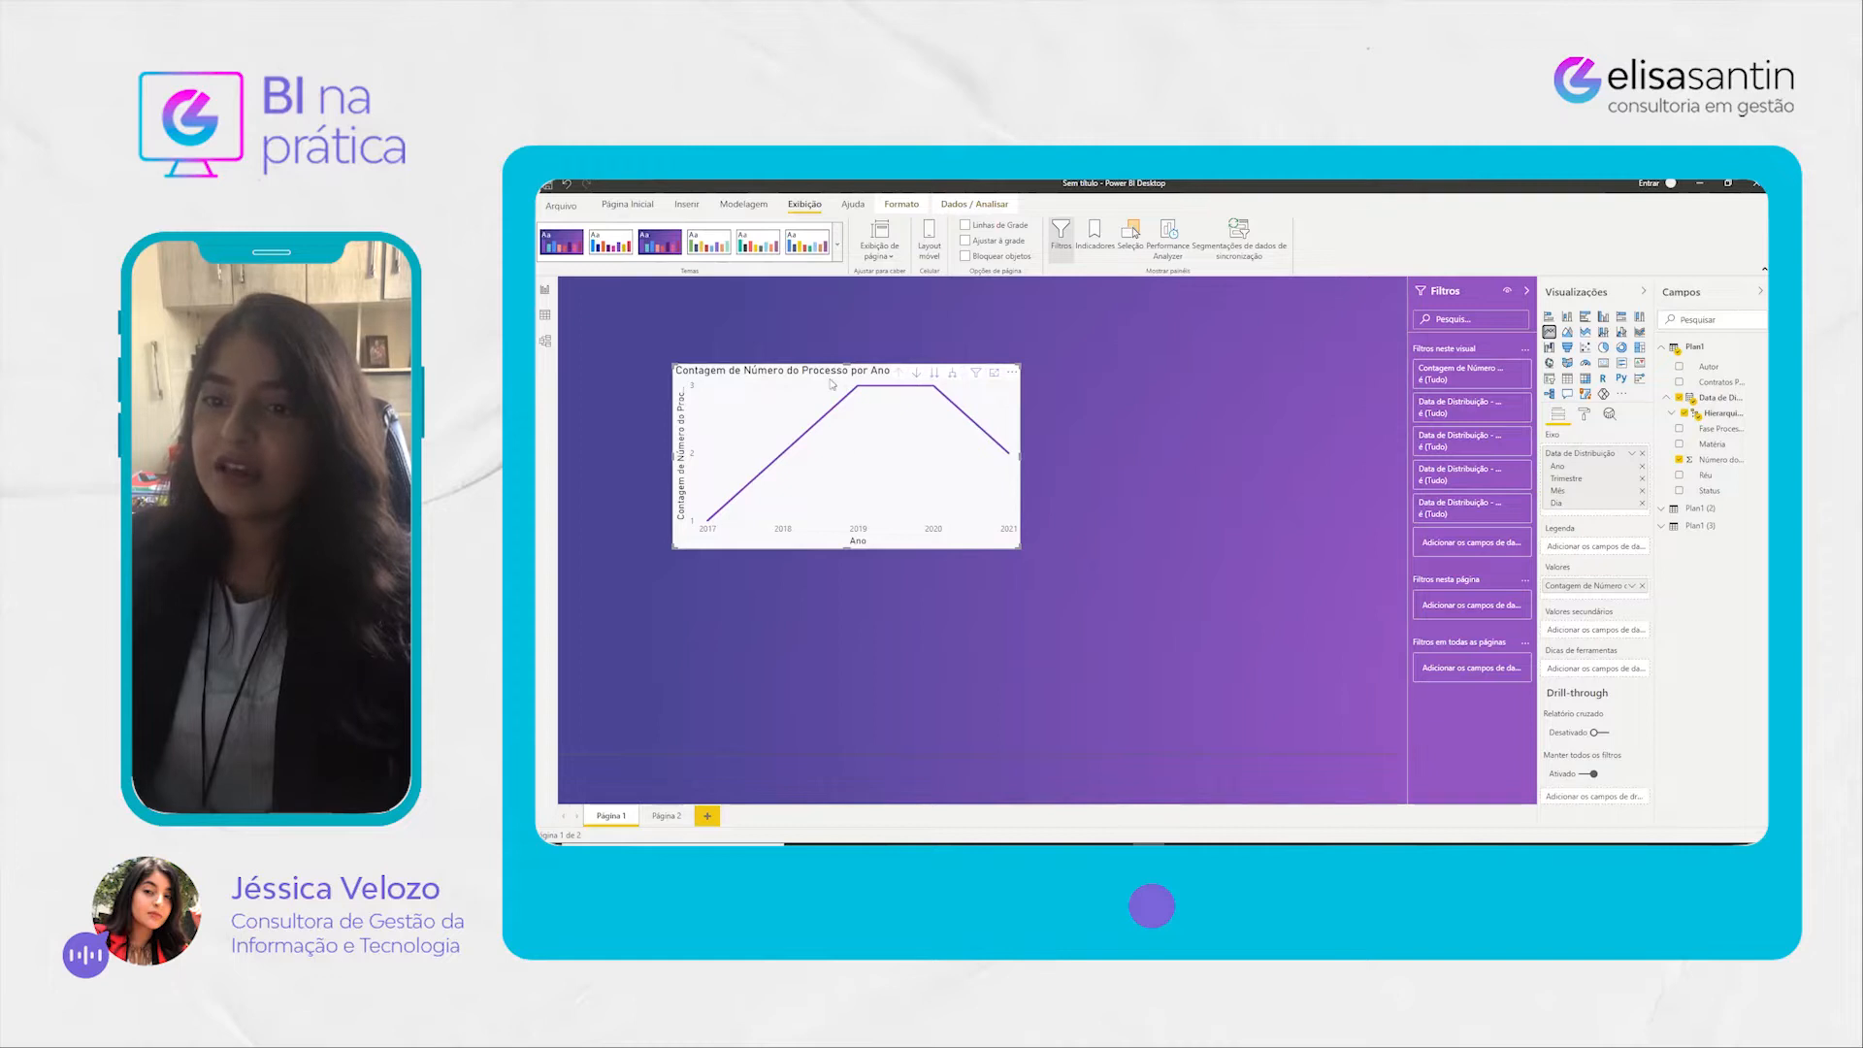
drag(832, 384, 829, 357)
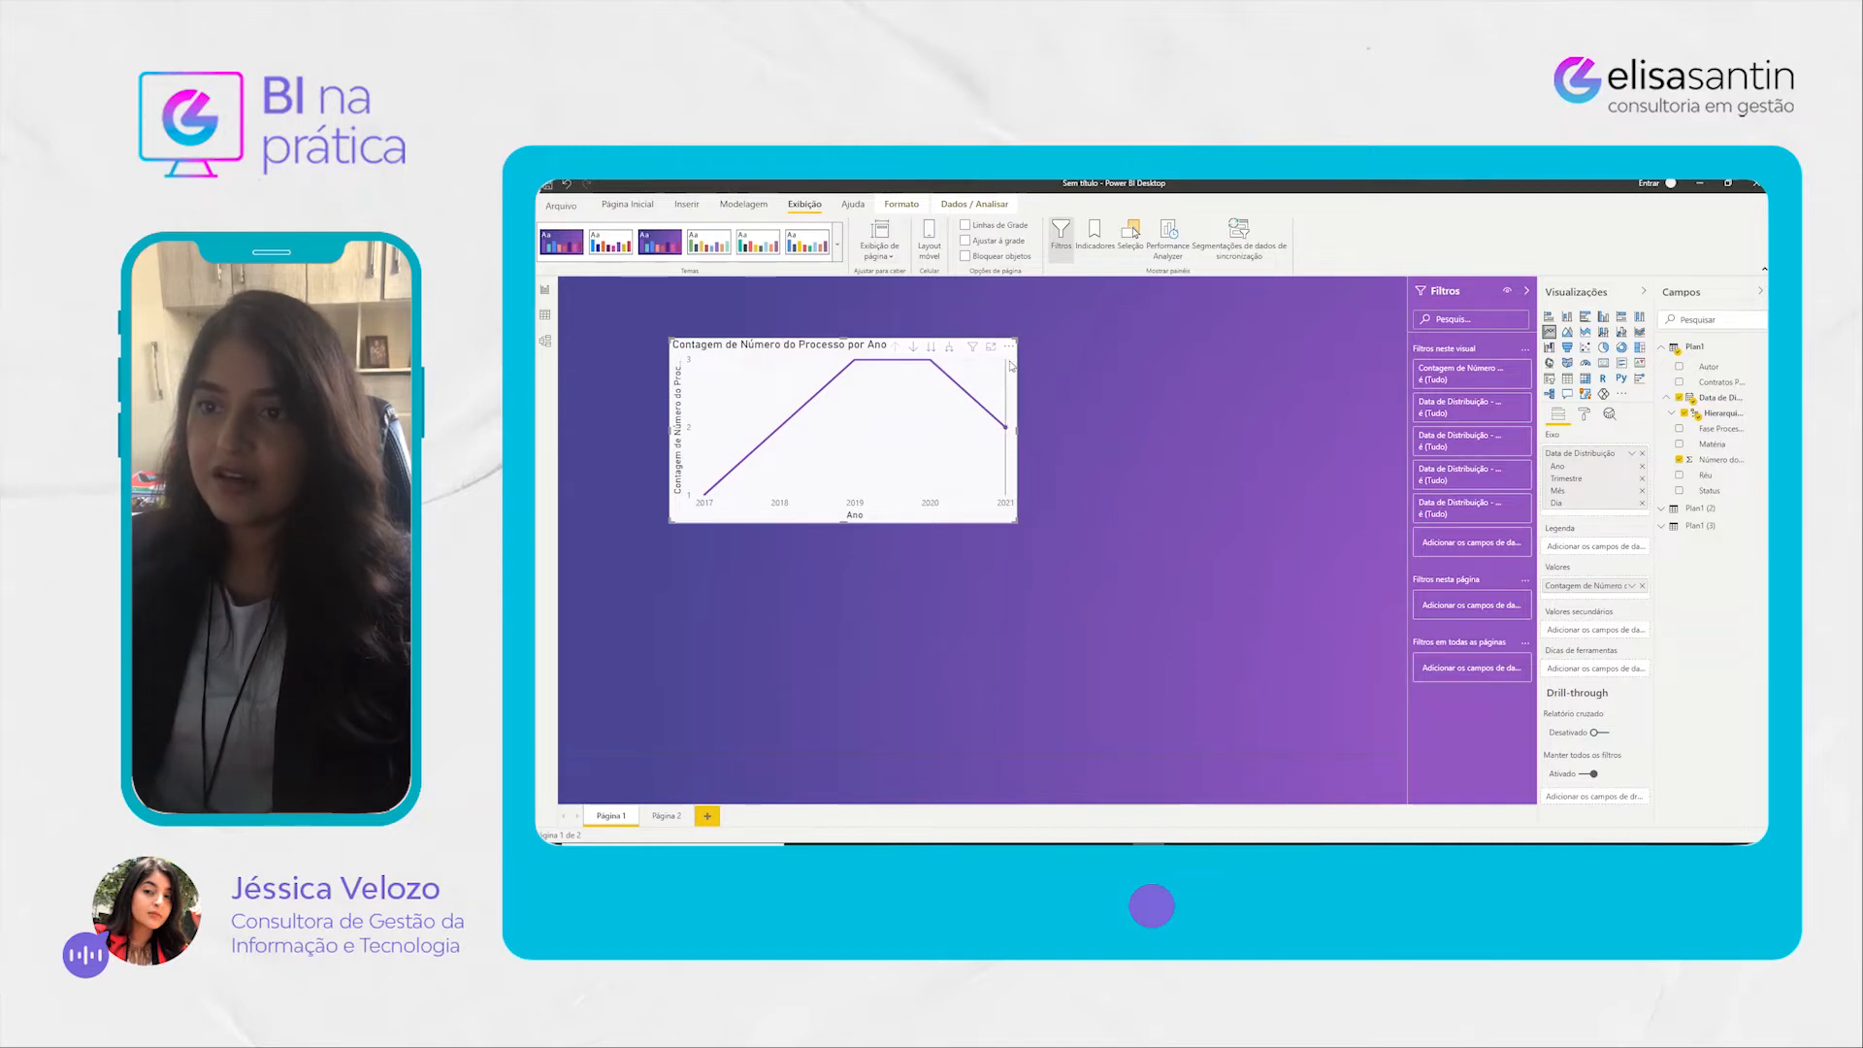
drag(834, 349, 797, 324)
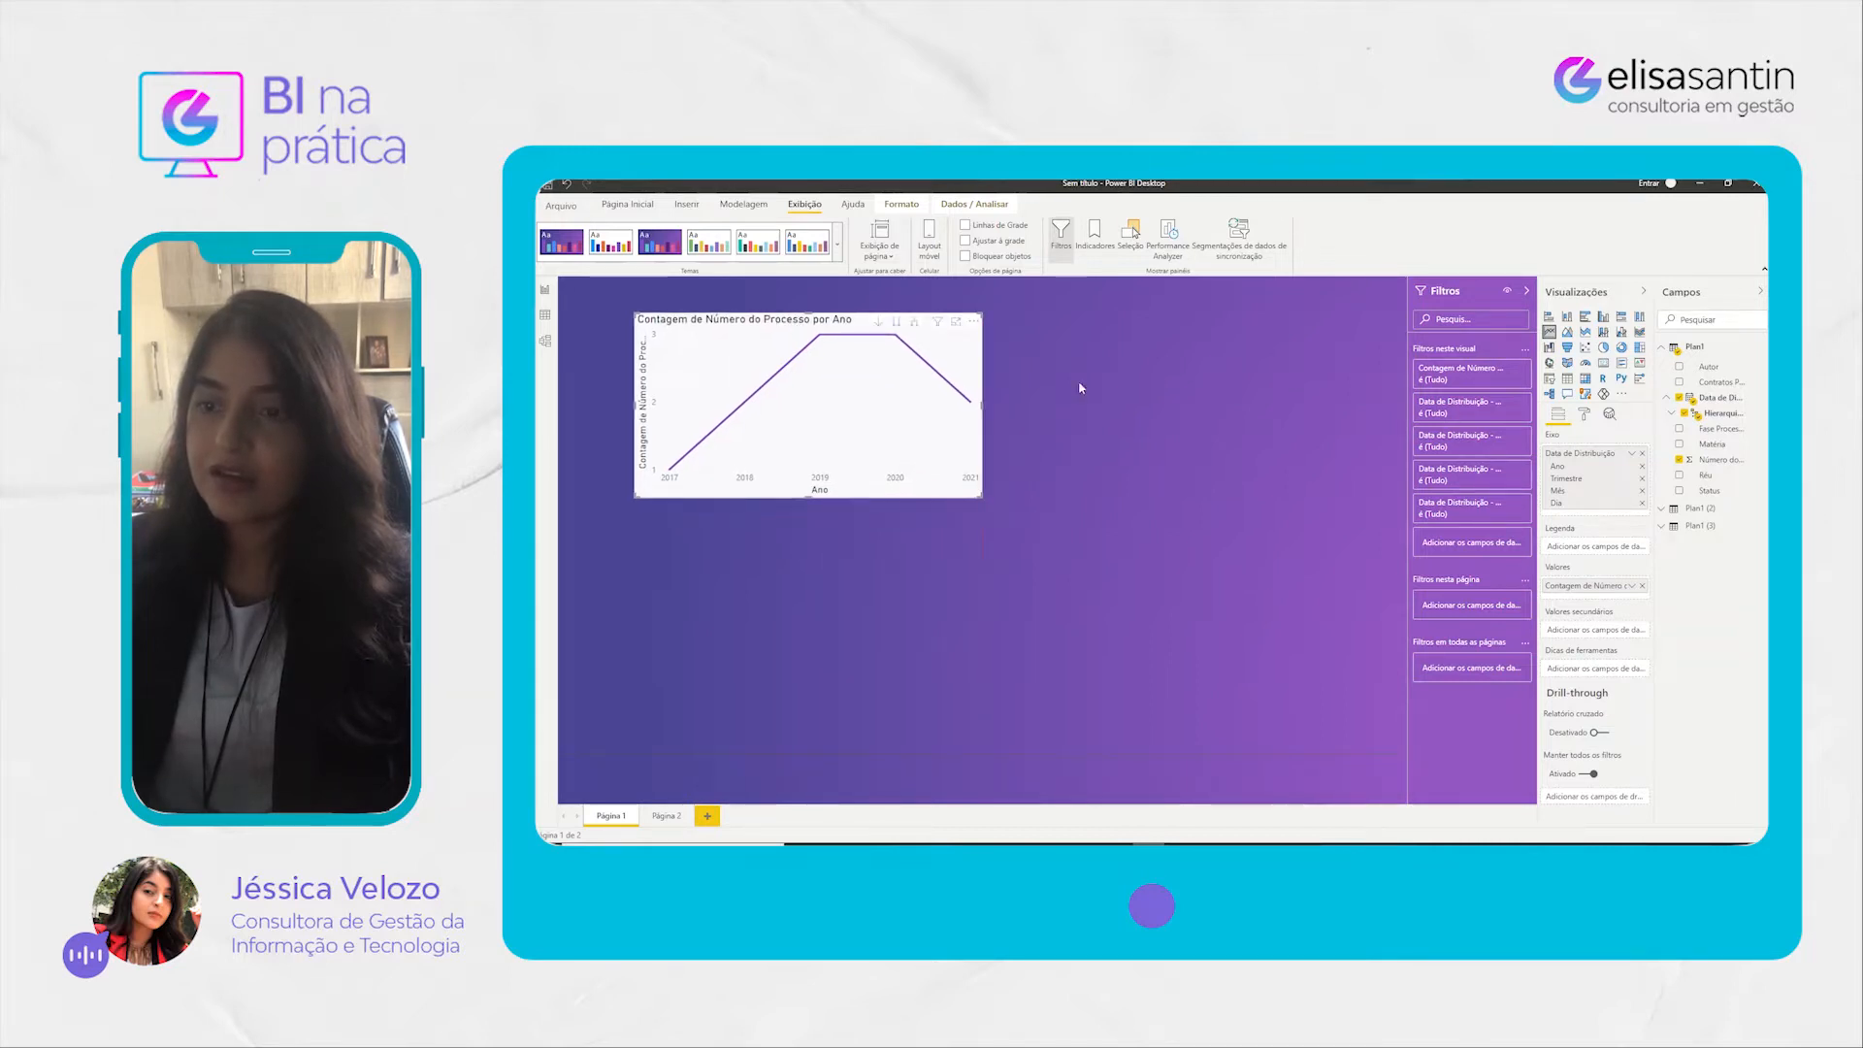
drag(982, 406, 998, 405)
Step: Turn on data labels for the line chart and move it to the upper right area of the page
click(1584, 414)
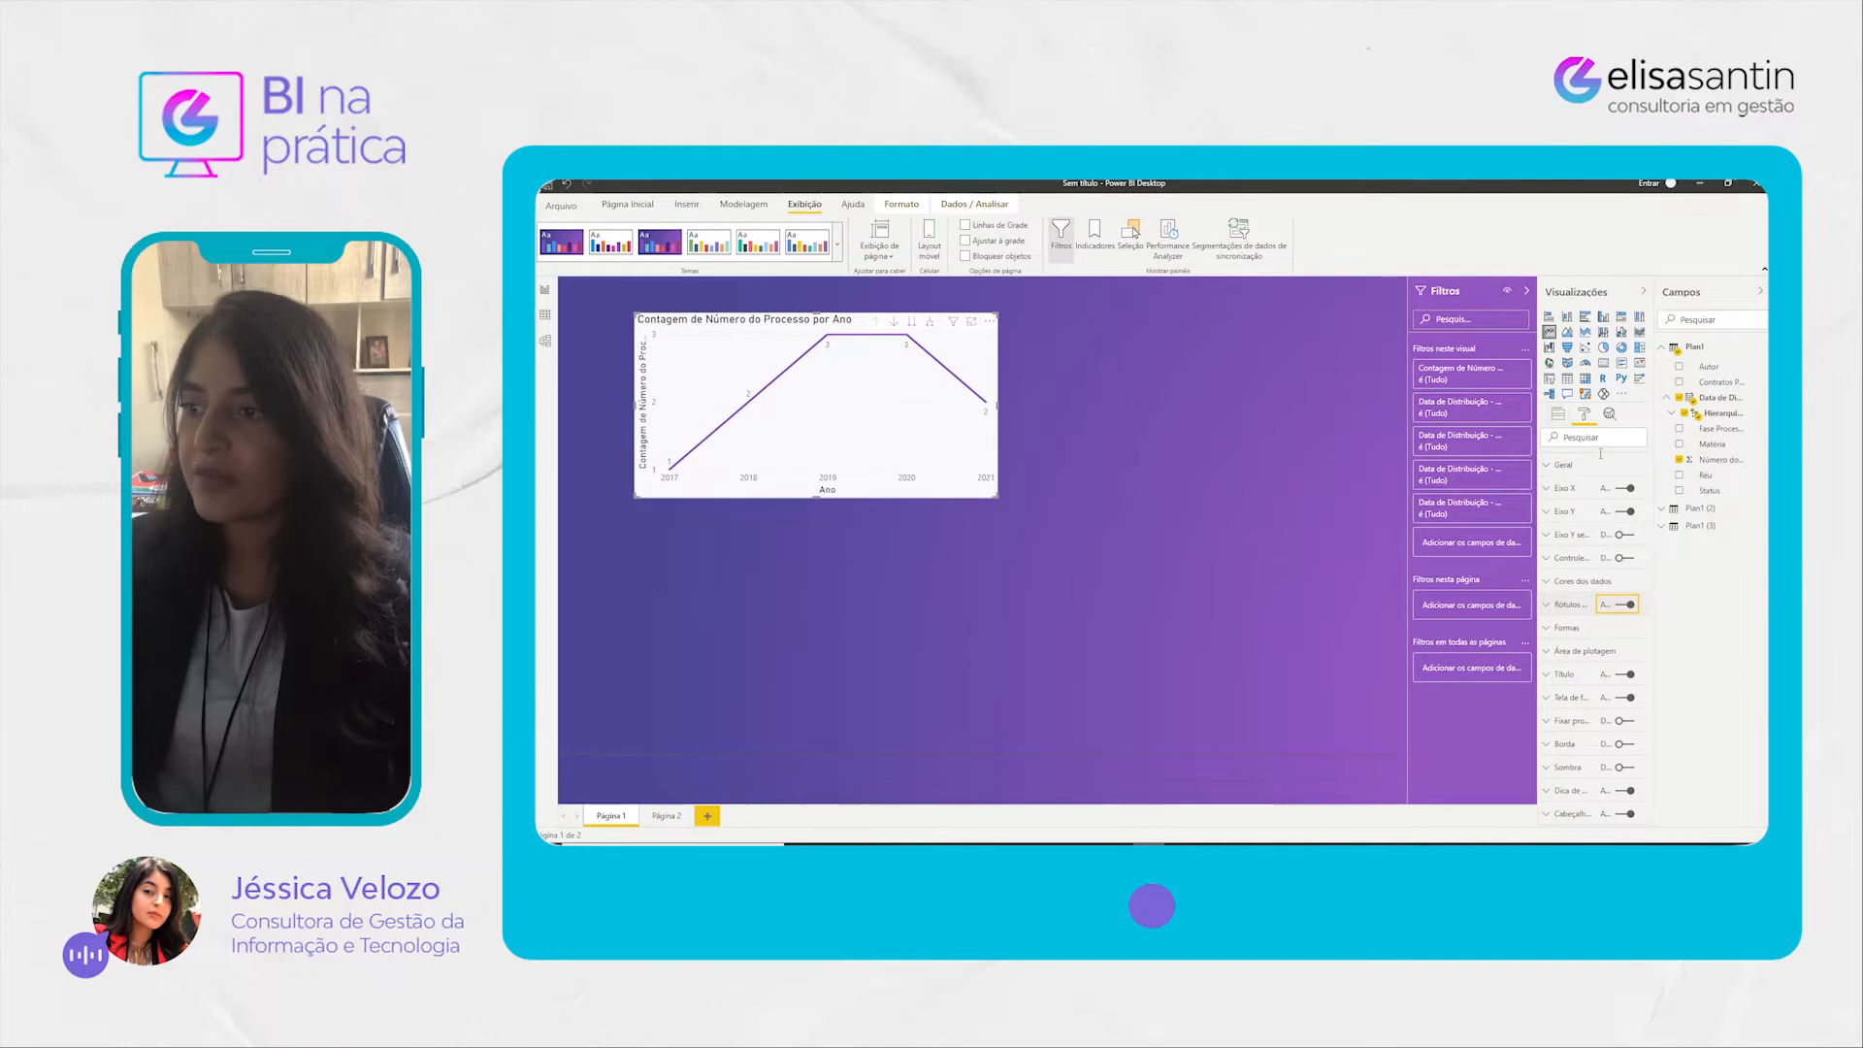
click(1558, 413)
drag(856, 331, 1119, 314)
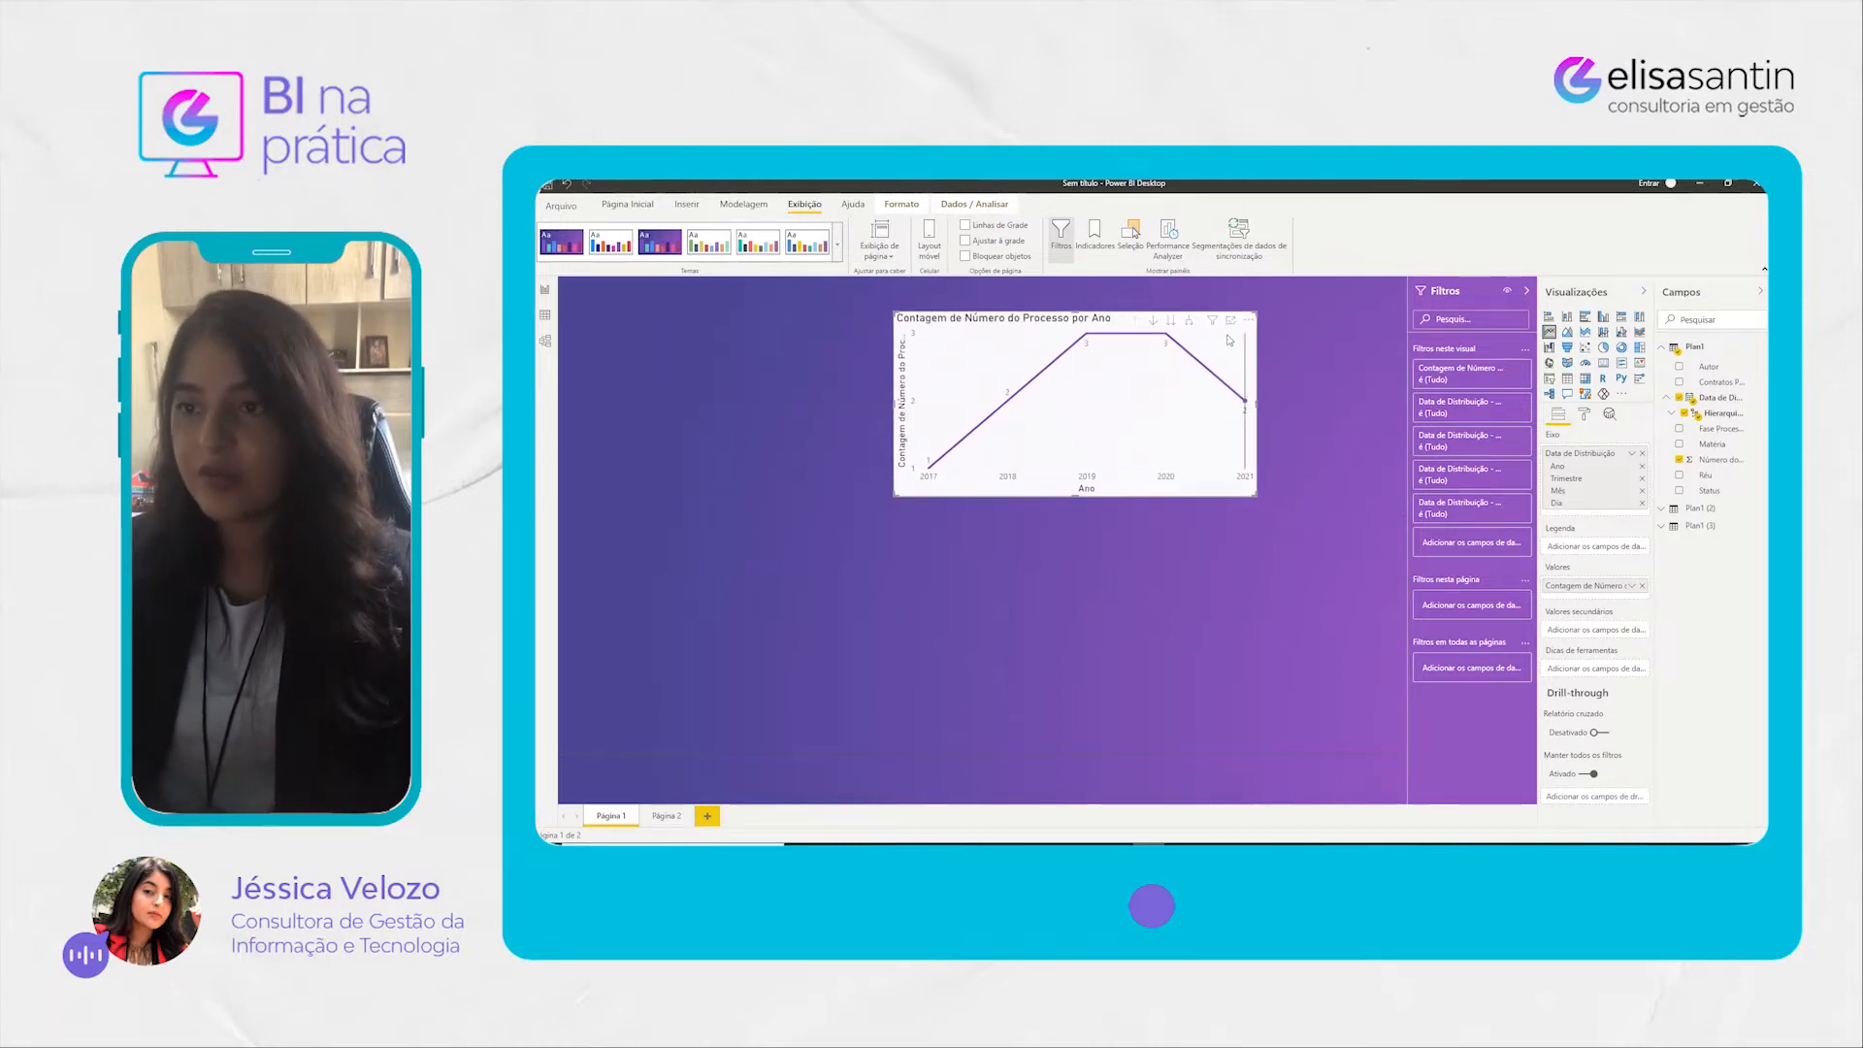
drag(1094, 329, 1112, 323)
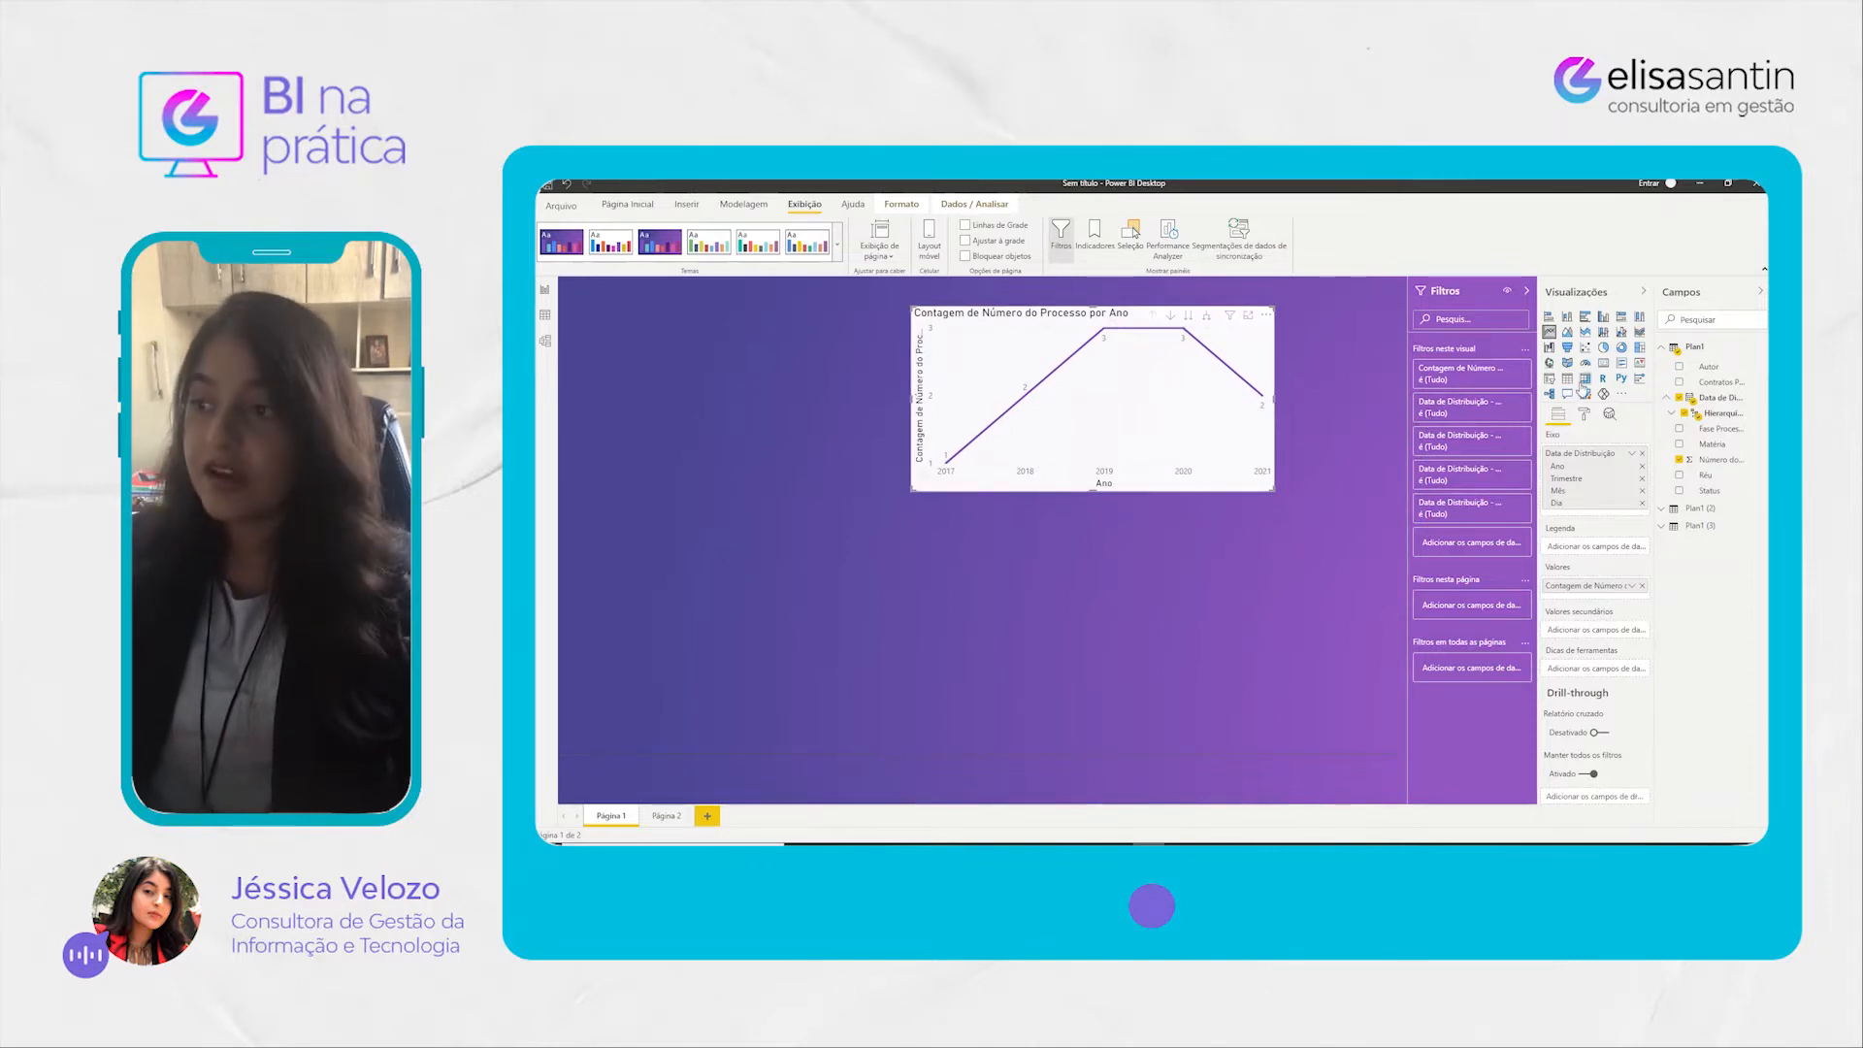
Step: Convert the line chart to an area chart and duplicate it, placing the copy directly below the original
click(1567, 332)
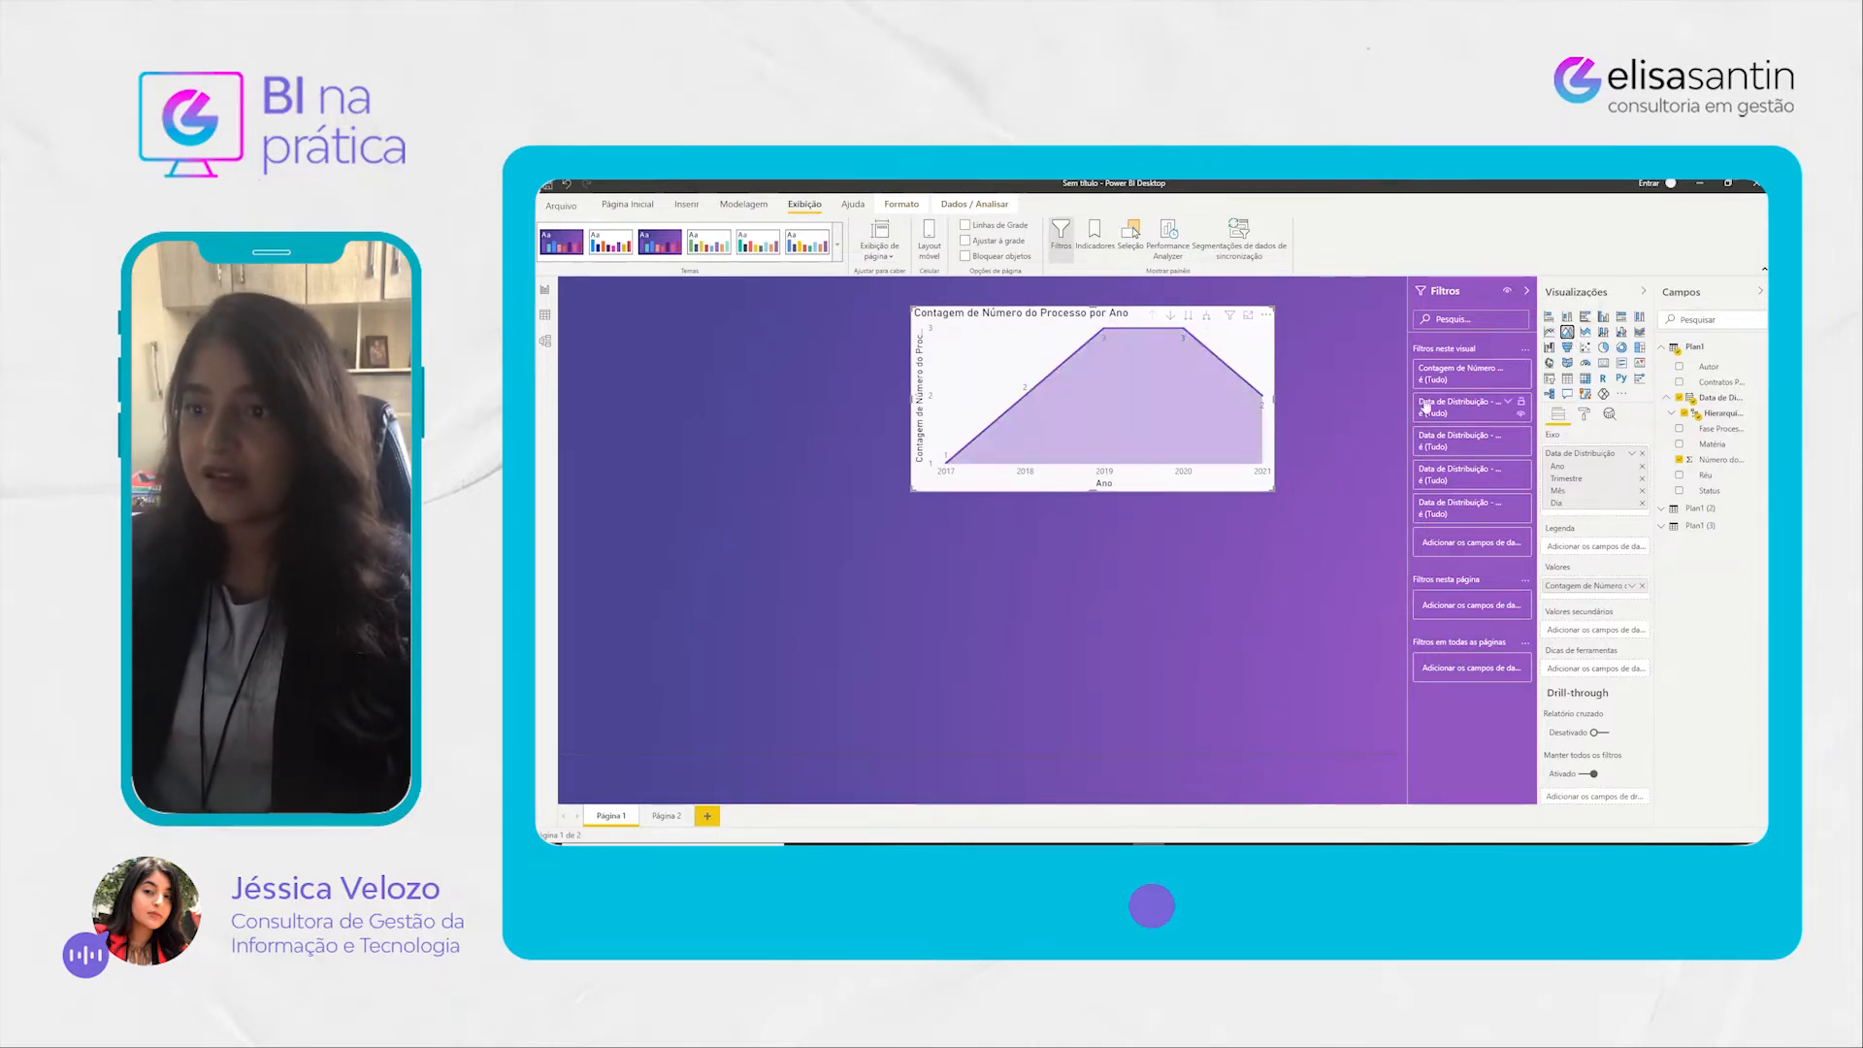
drag(1114, 317, 1100, 317)
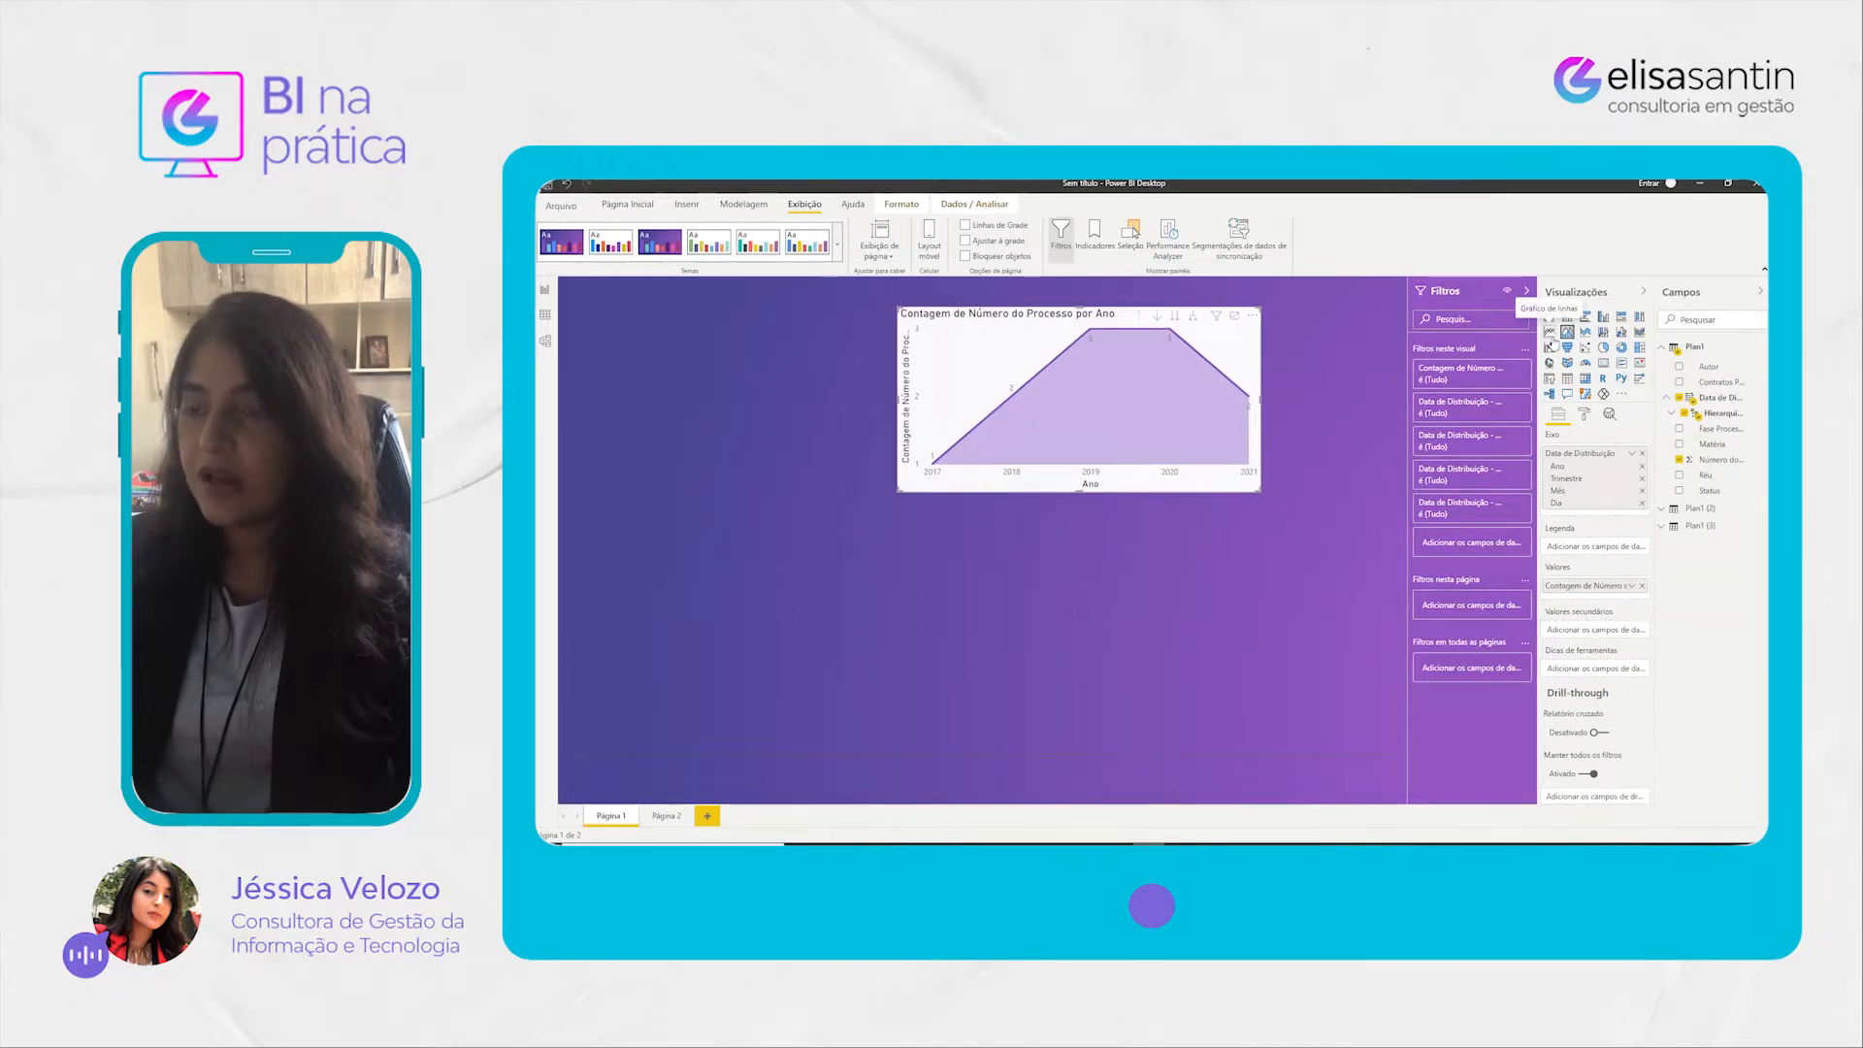
key(ctrl+c)
key(ctrl+v)
drag(1060, 327, 1077, 535)
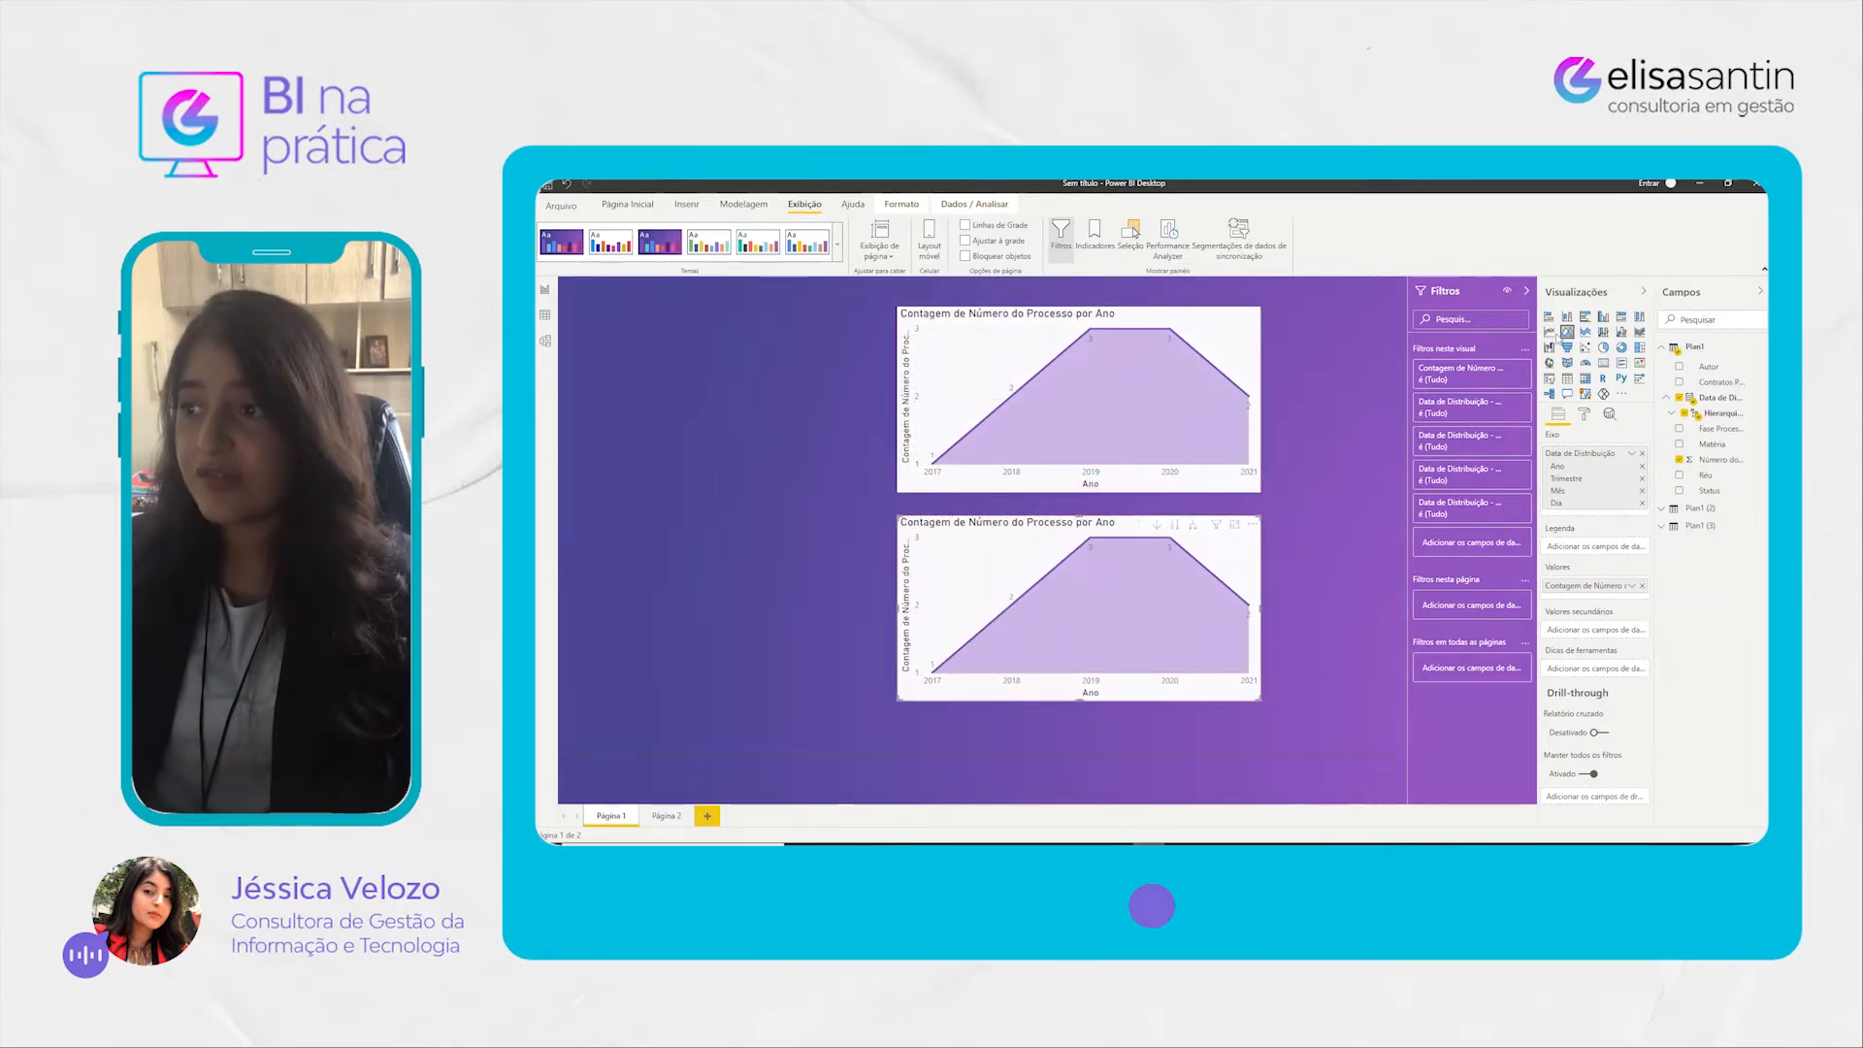
Step: Change the lower copy to a line chart and arrange it side by side with the area chart
click(1549, 332)
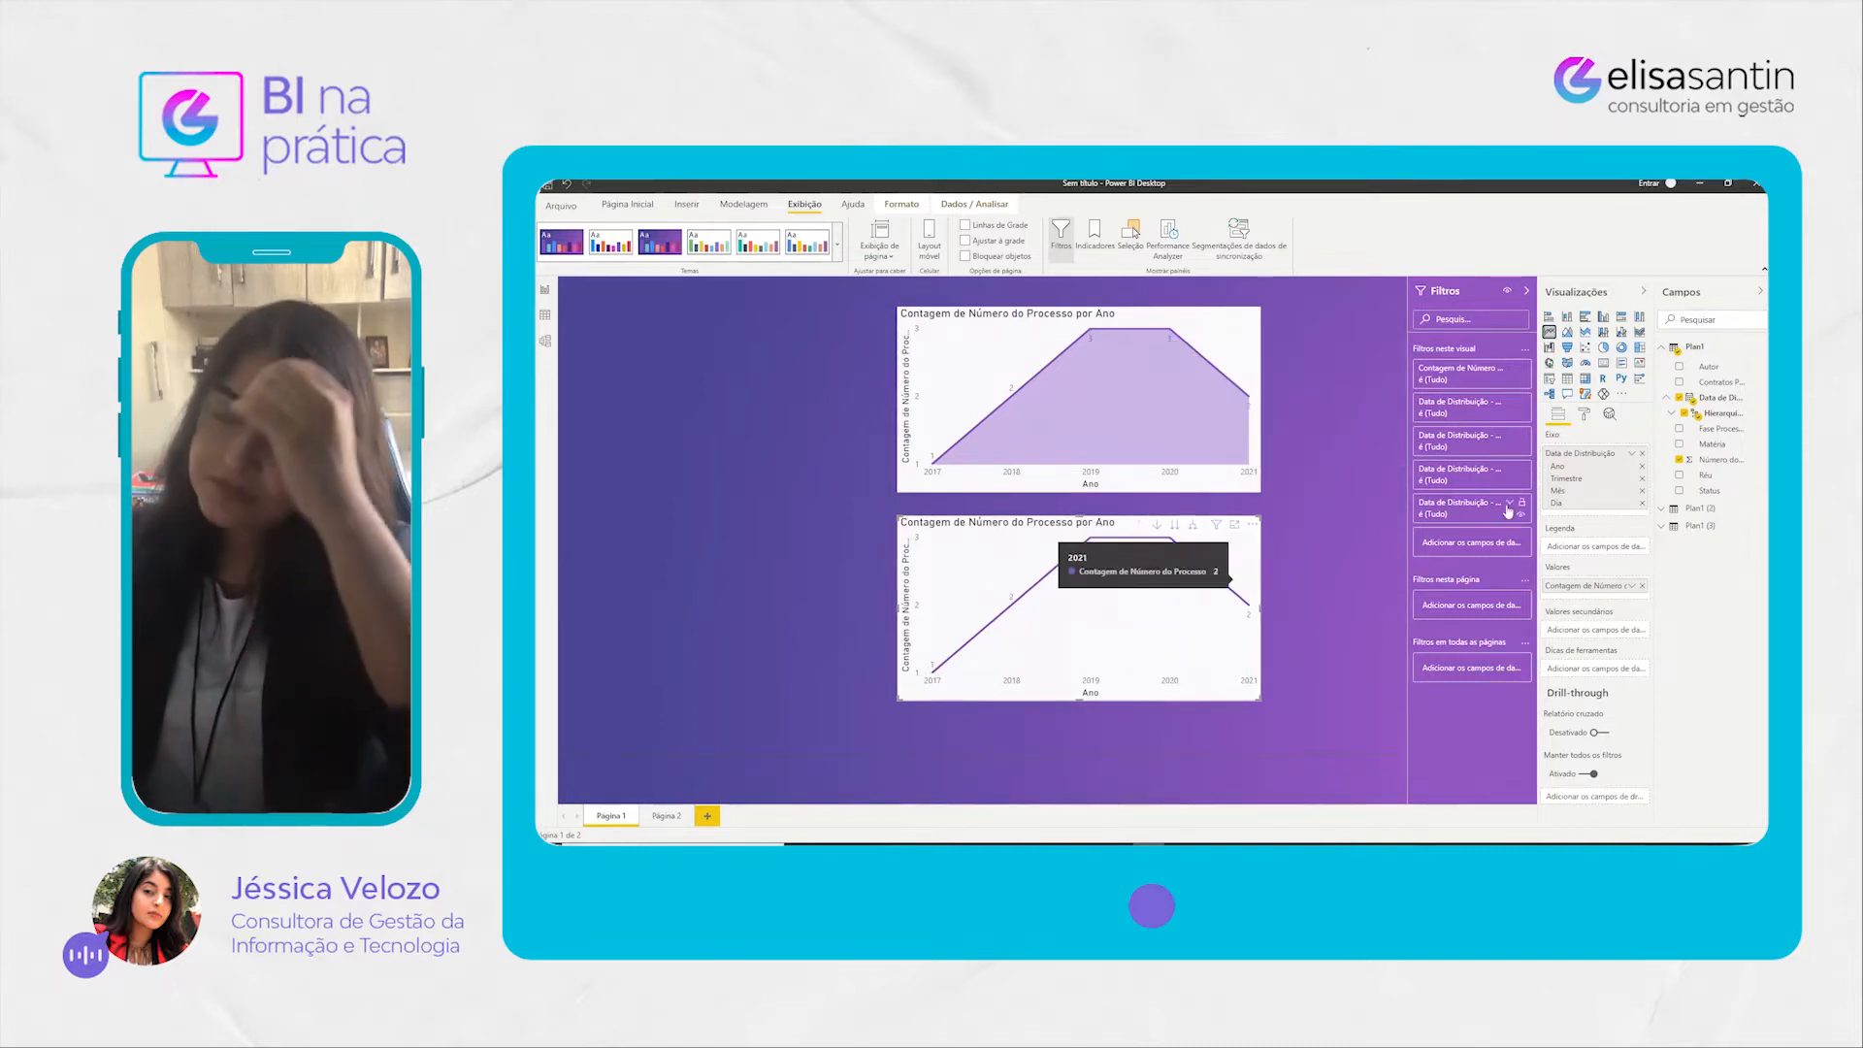
click(1241, 332)
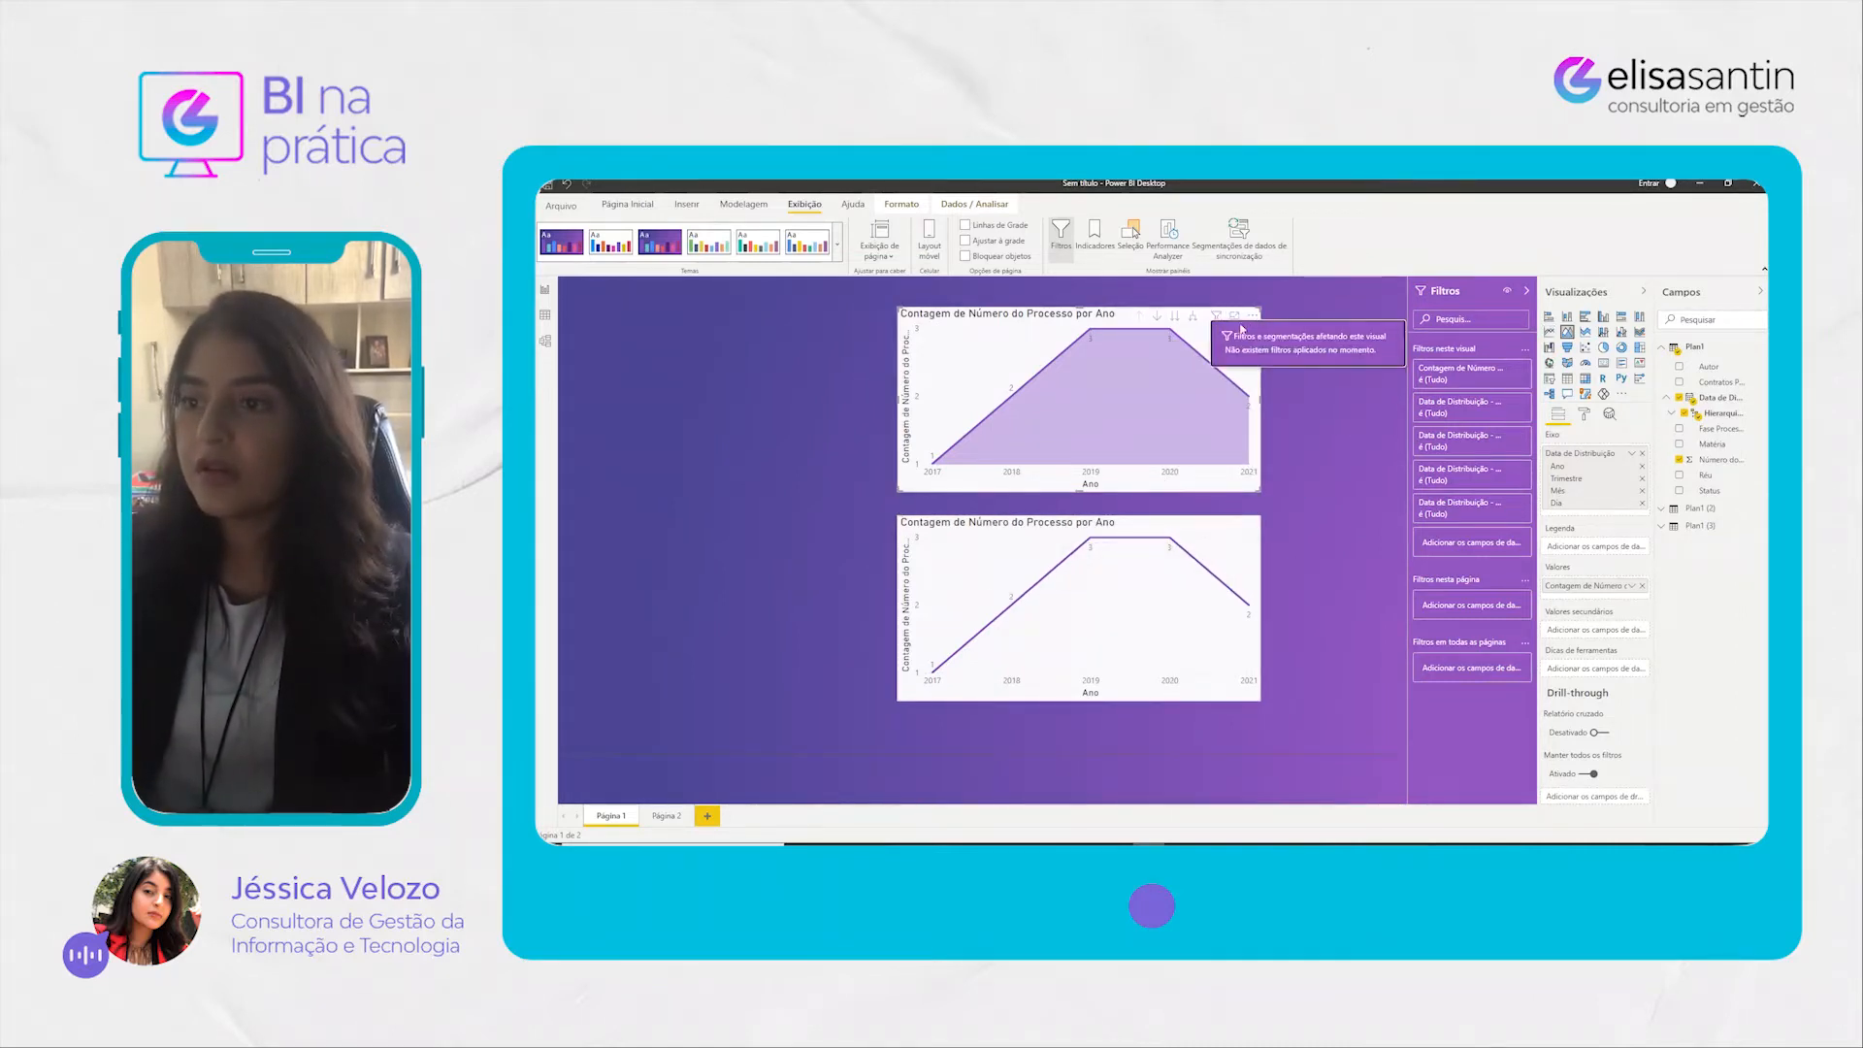
drag(1080, 323, 790, 484)
drag(1081, 526, 1181, 478)
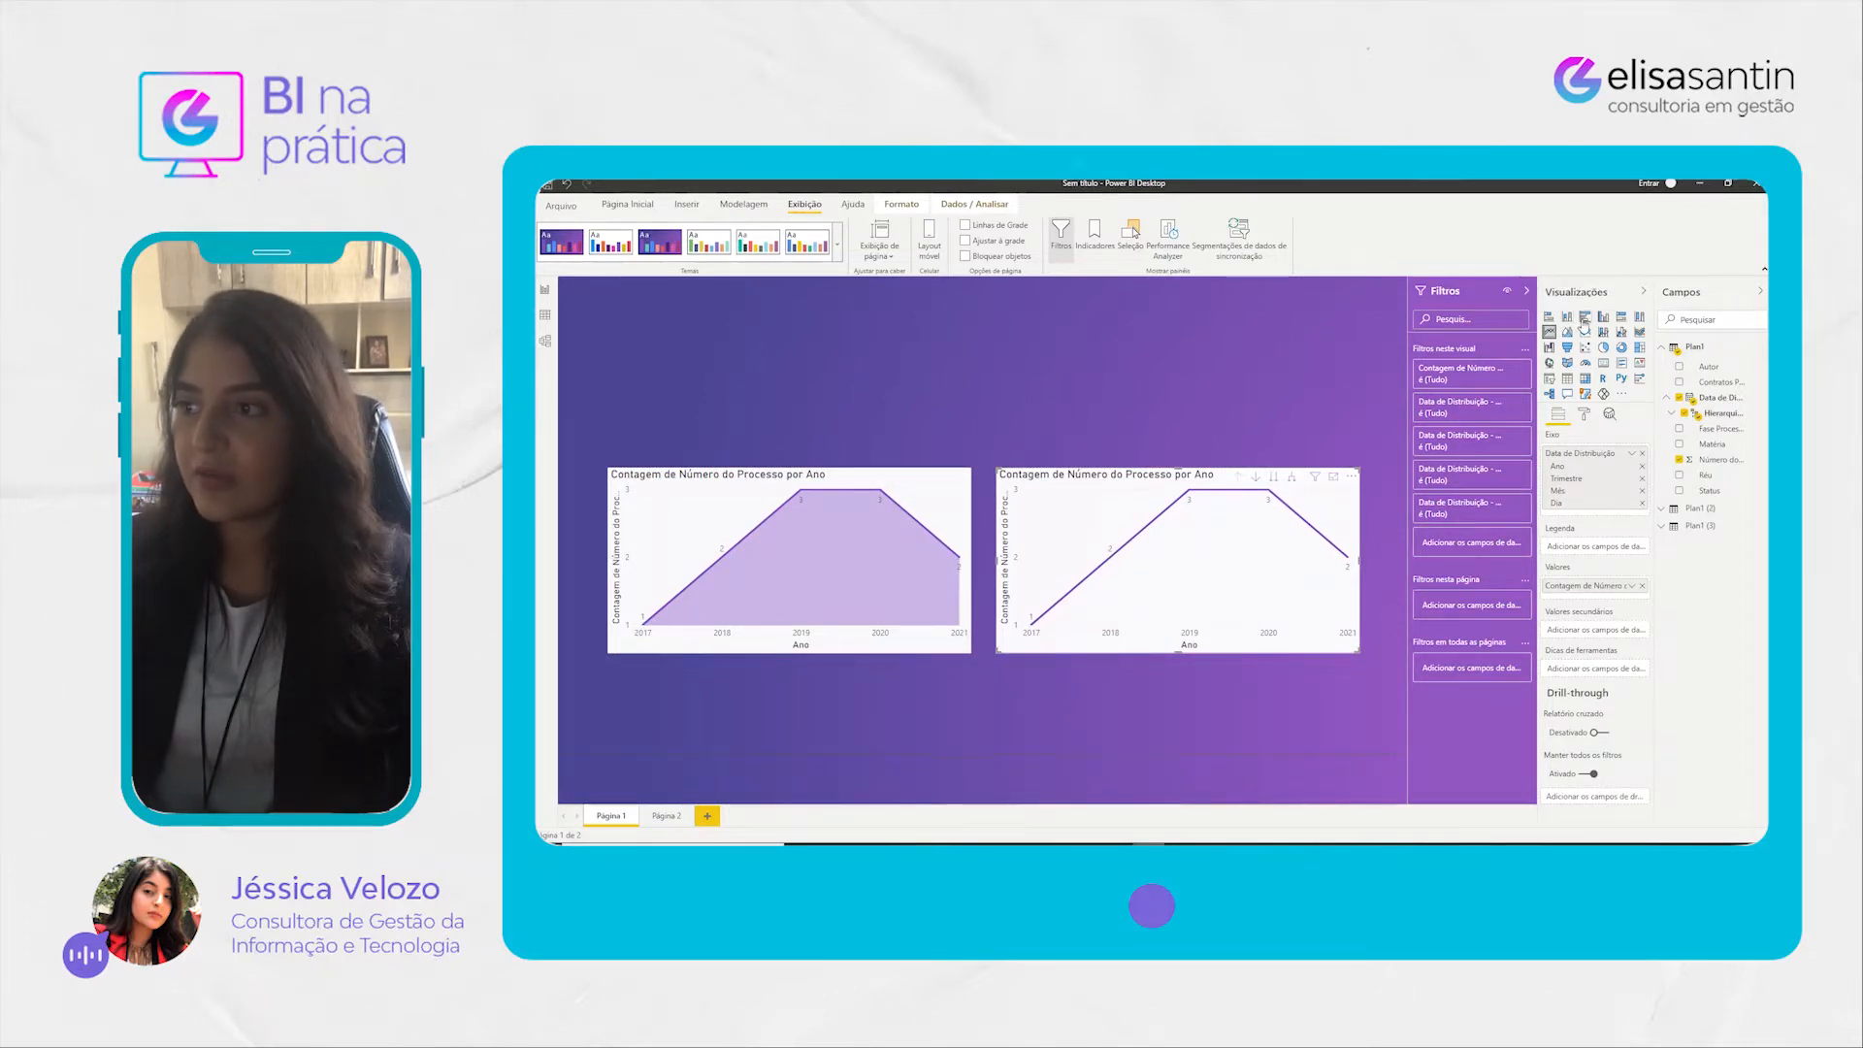
Step: Duplicate the area chart as a stacked column chart and place the copy above the other two charts
click(838, 479)
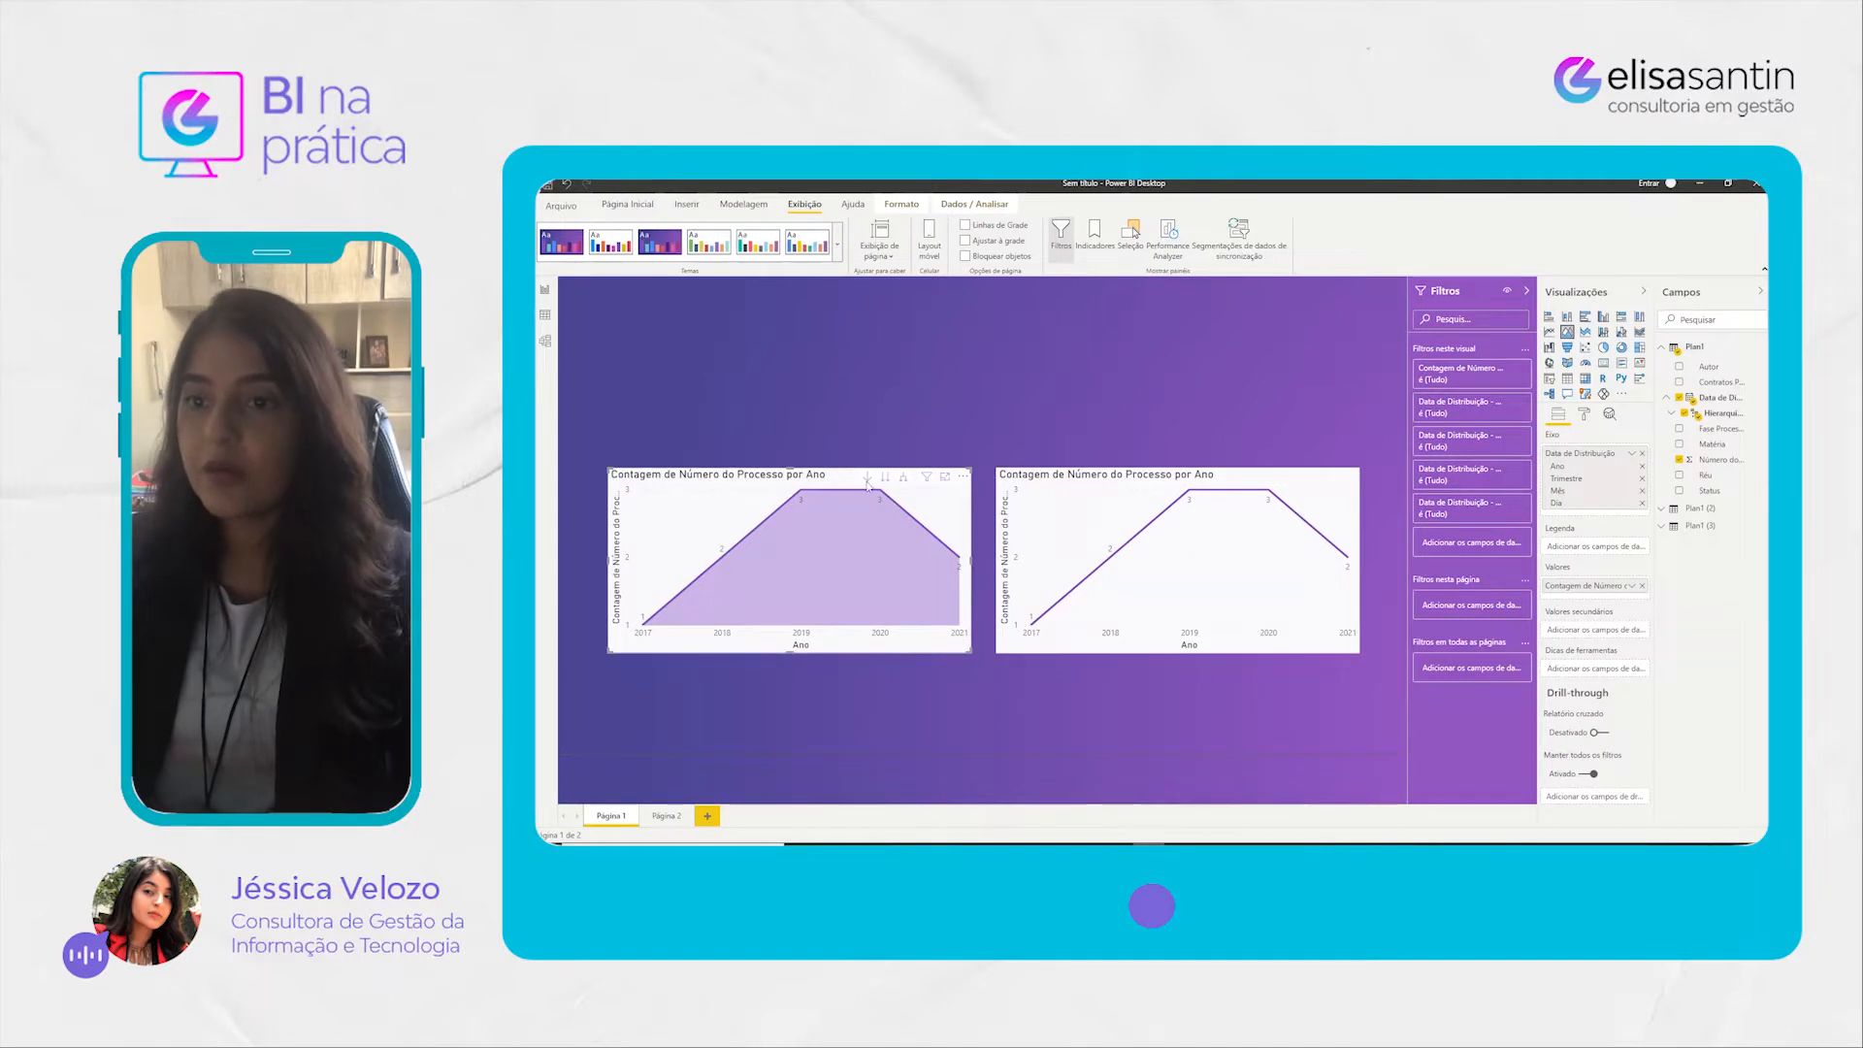
key(ctrl+c)
key(ctrl+v)
drag(869, 502, 1401, 352)
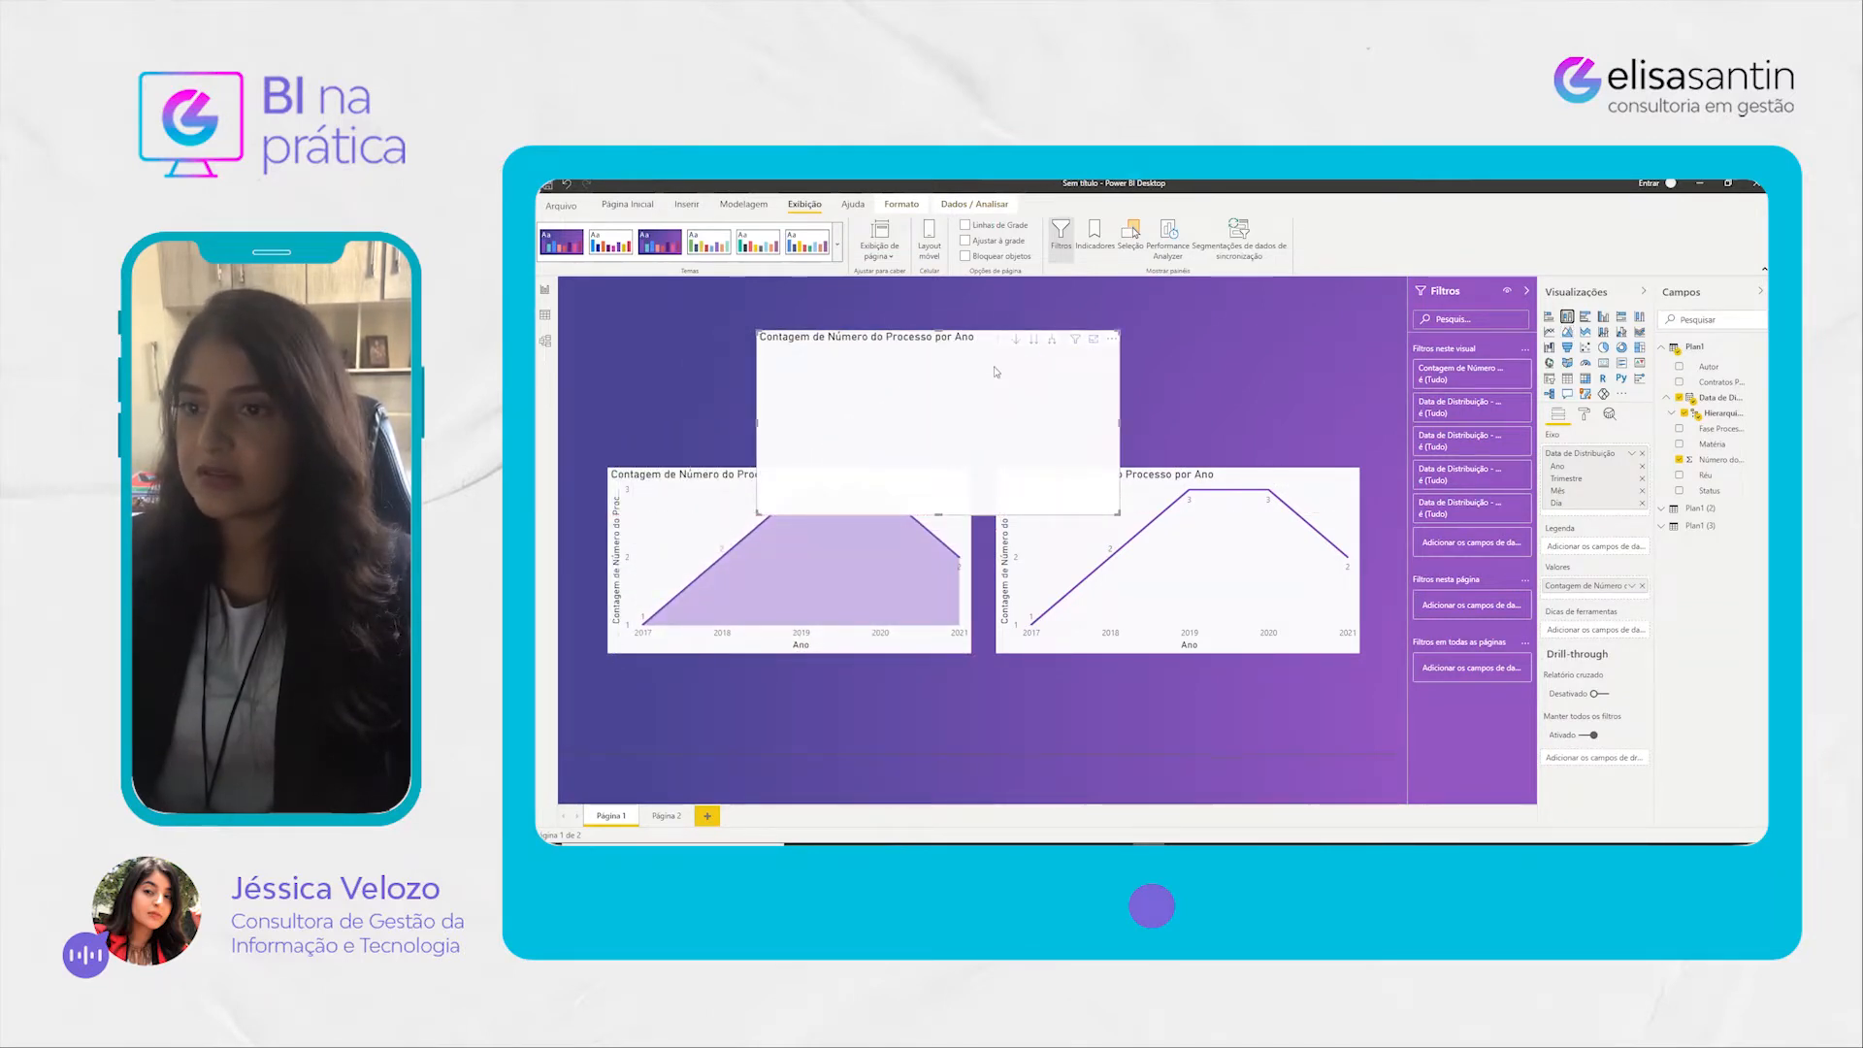
drag(922, 343, 851, 377)
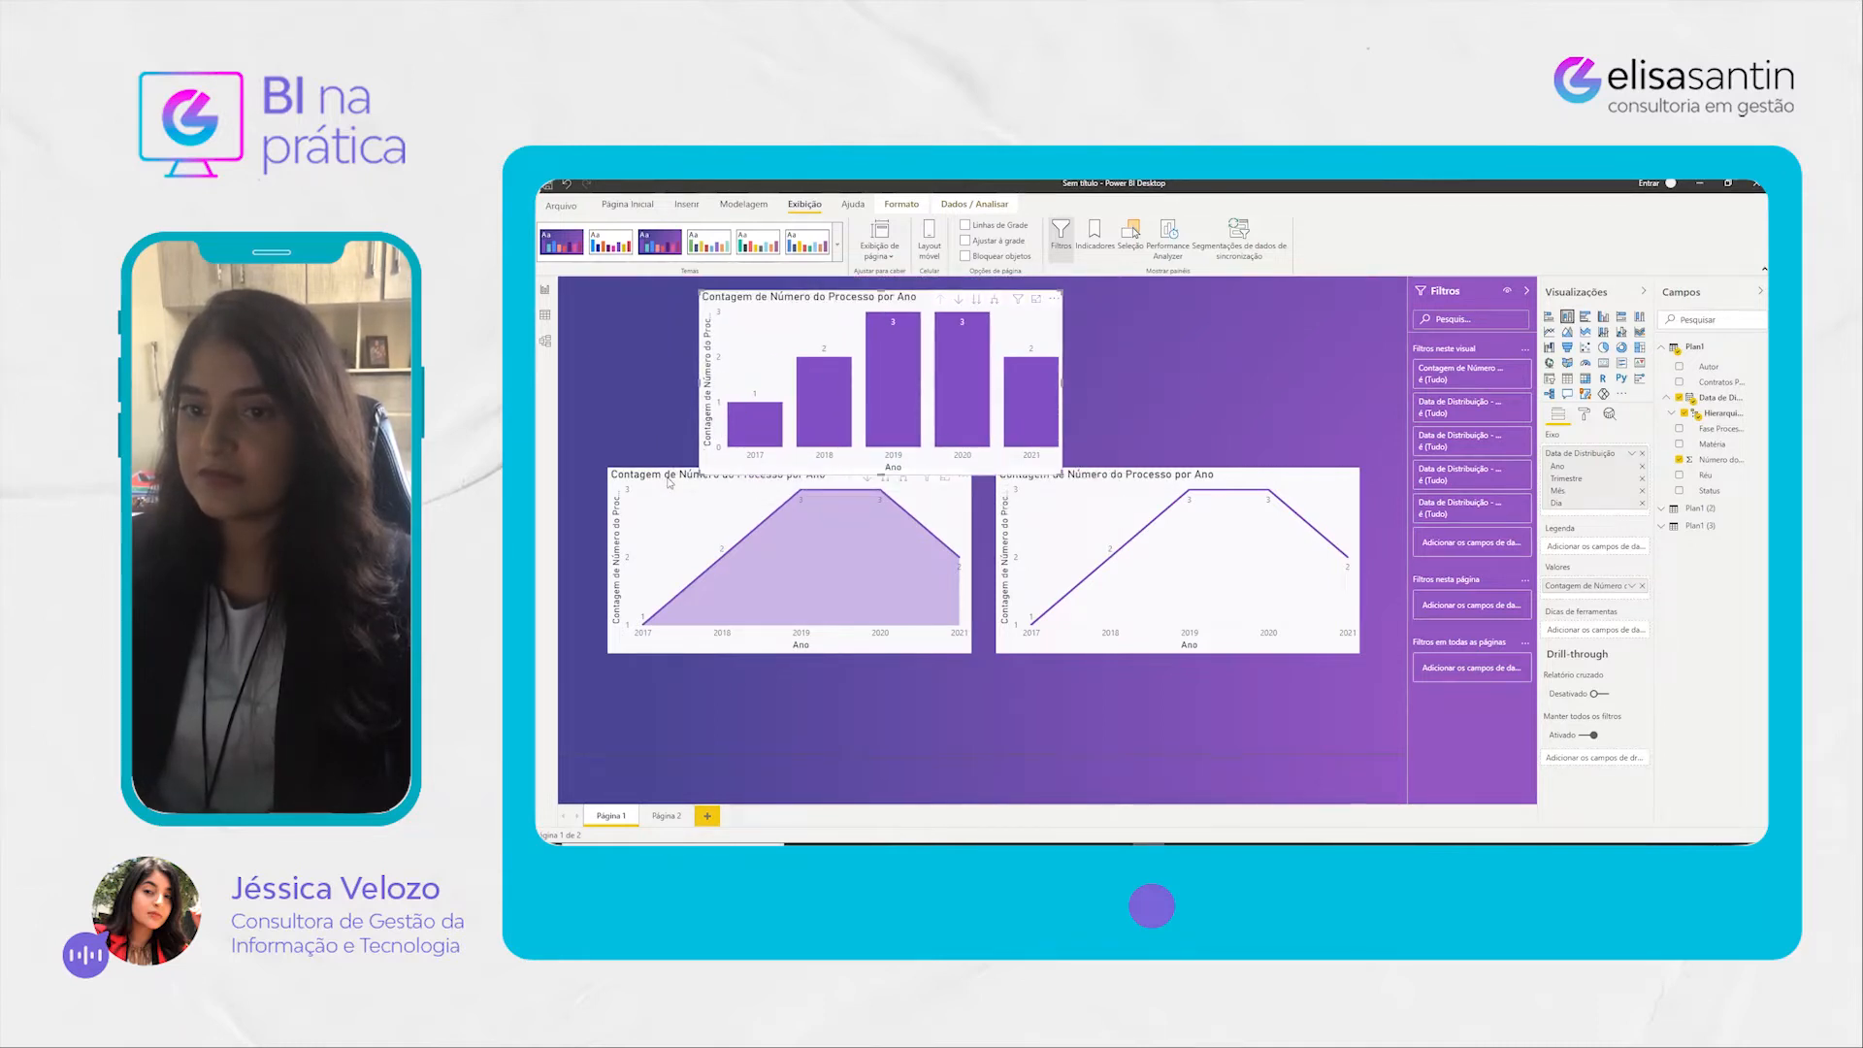
Step: Arrange the three charts with the area chart directly below the column chart and the line chart level beside the area chart
drag(669, 483, 669, 541)
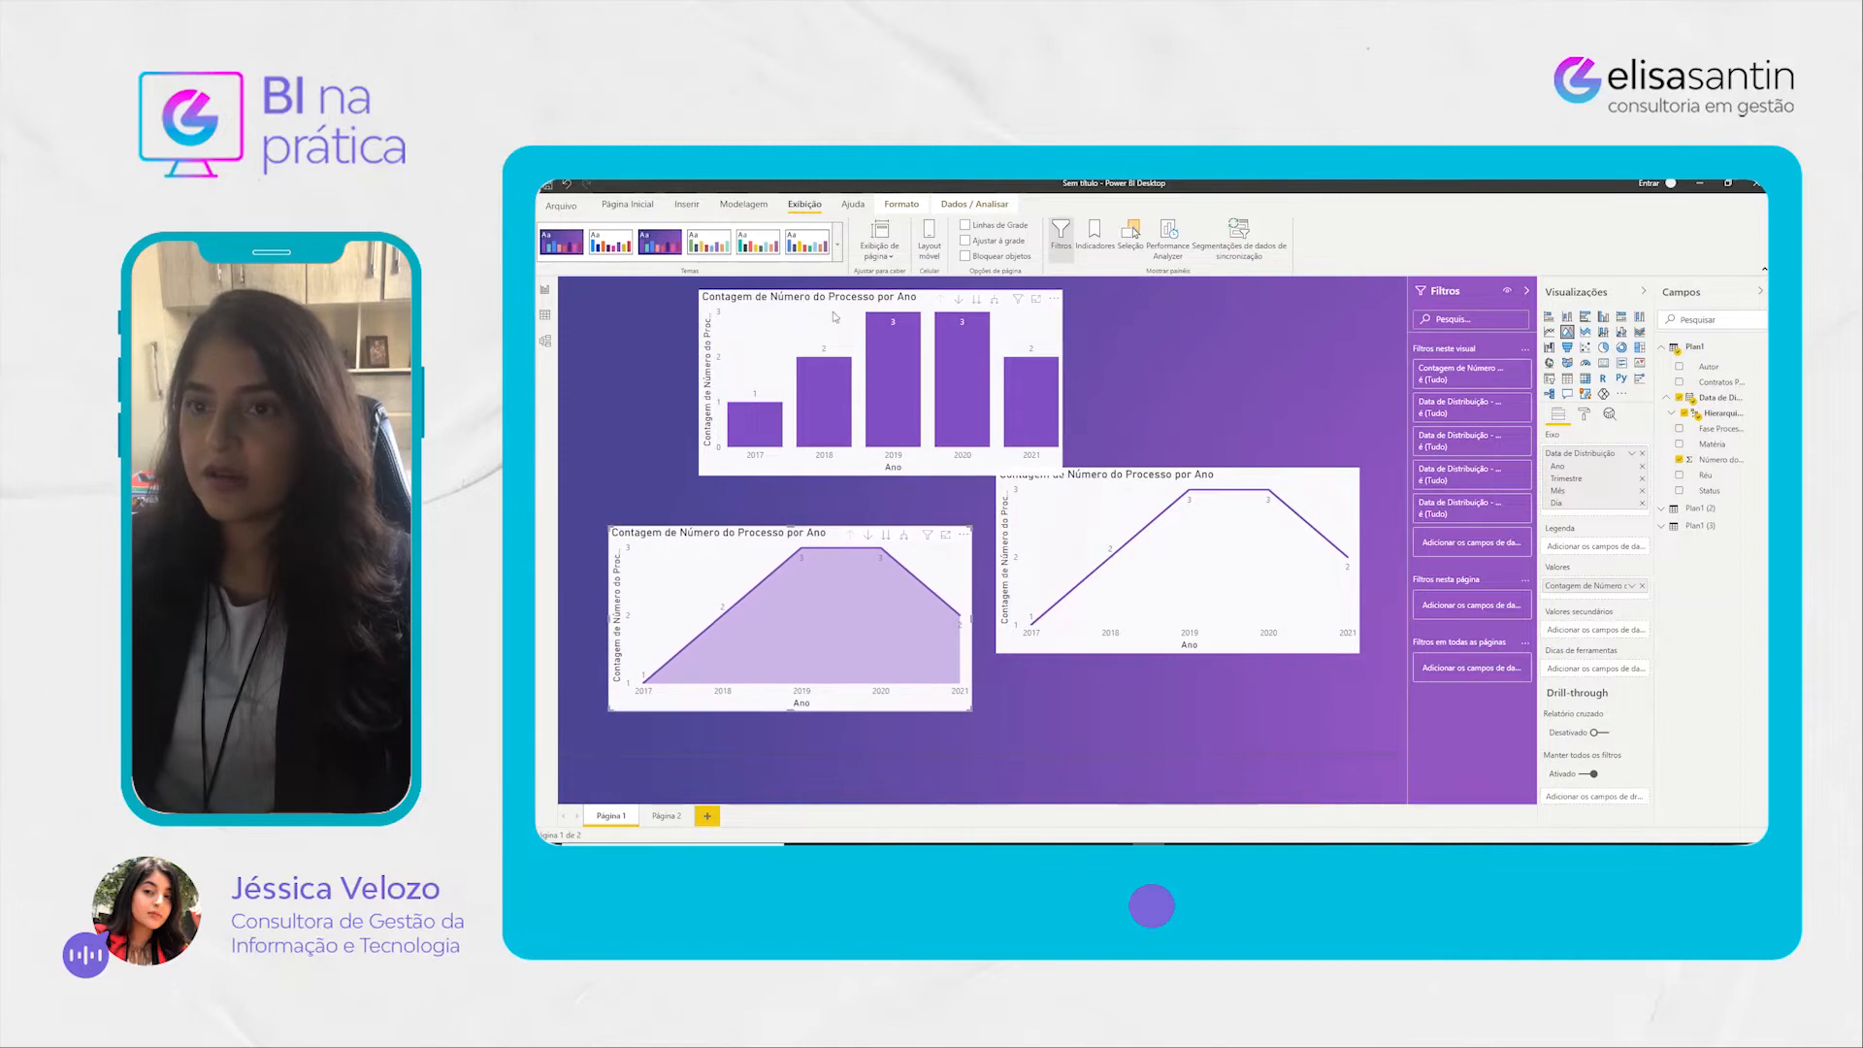
drag(816, 303, 721, 309)
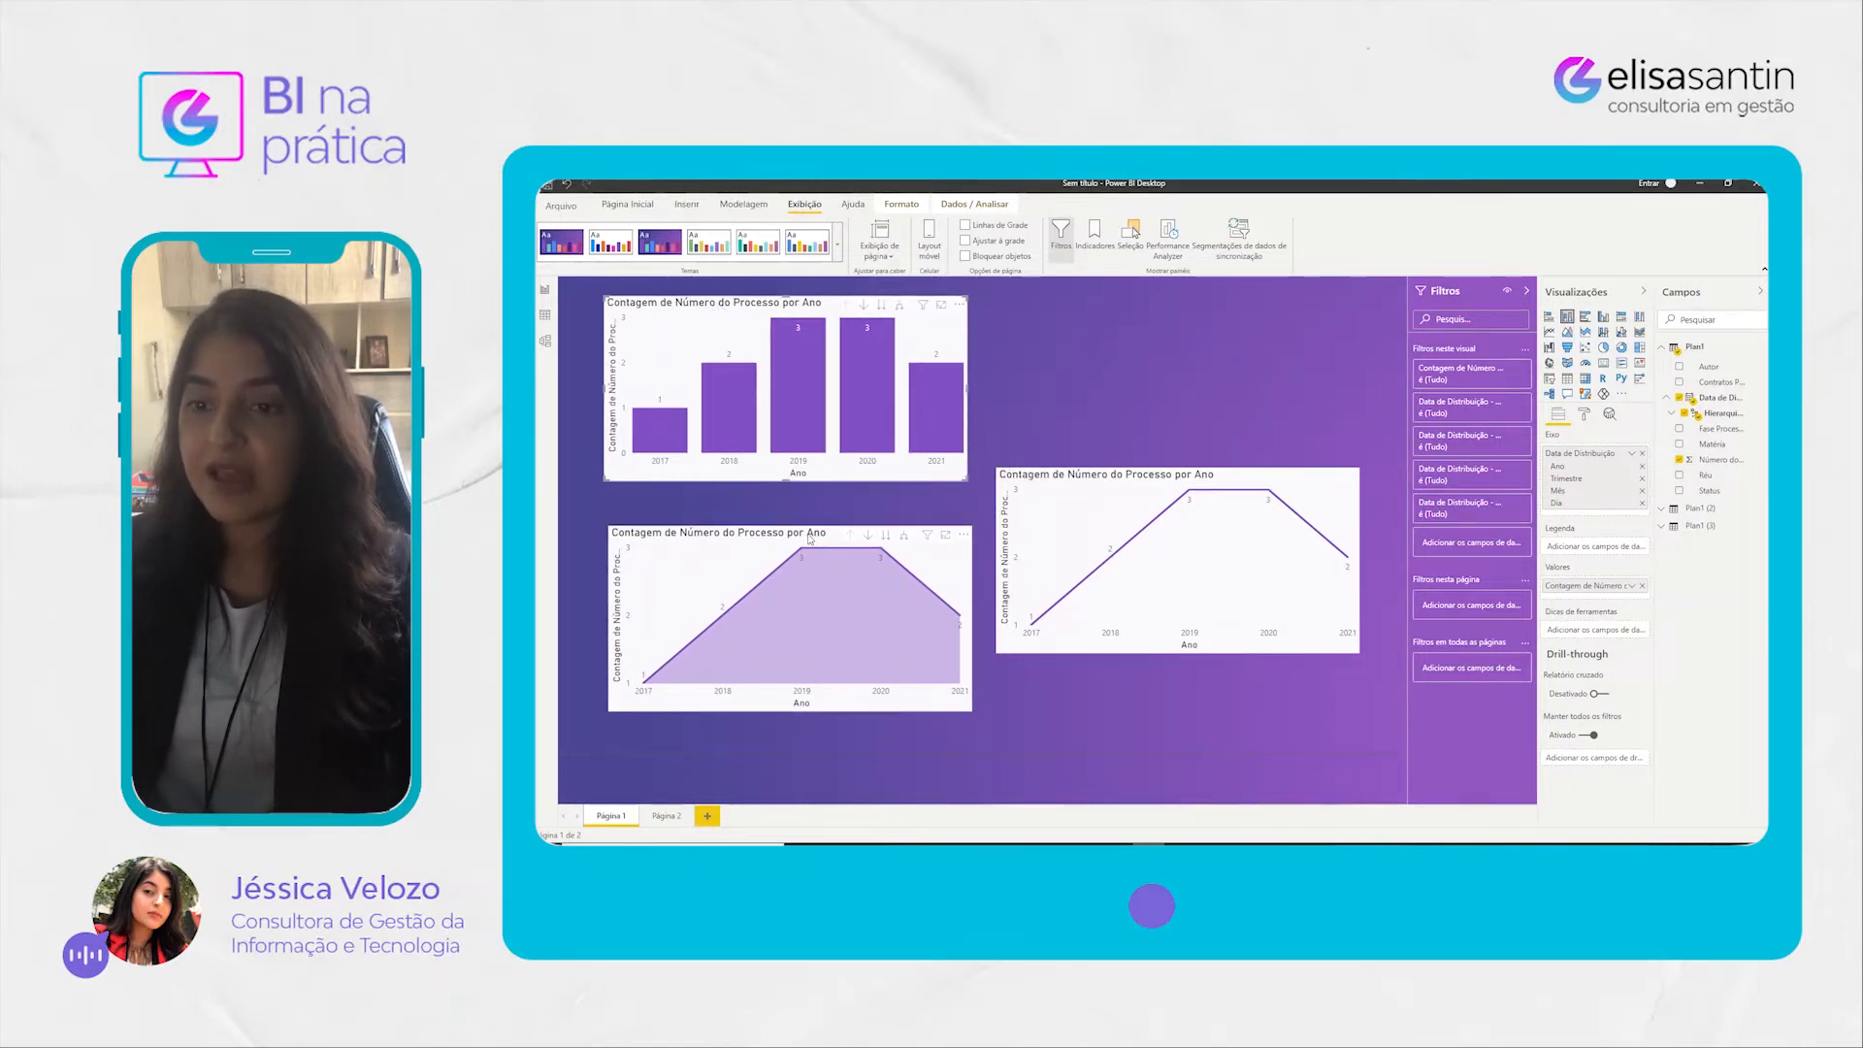
drag(807, 529, 808, 525)
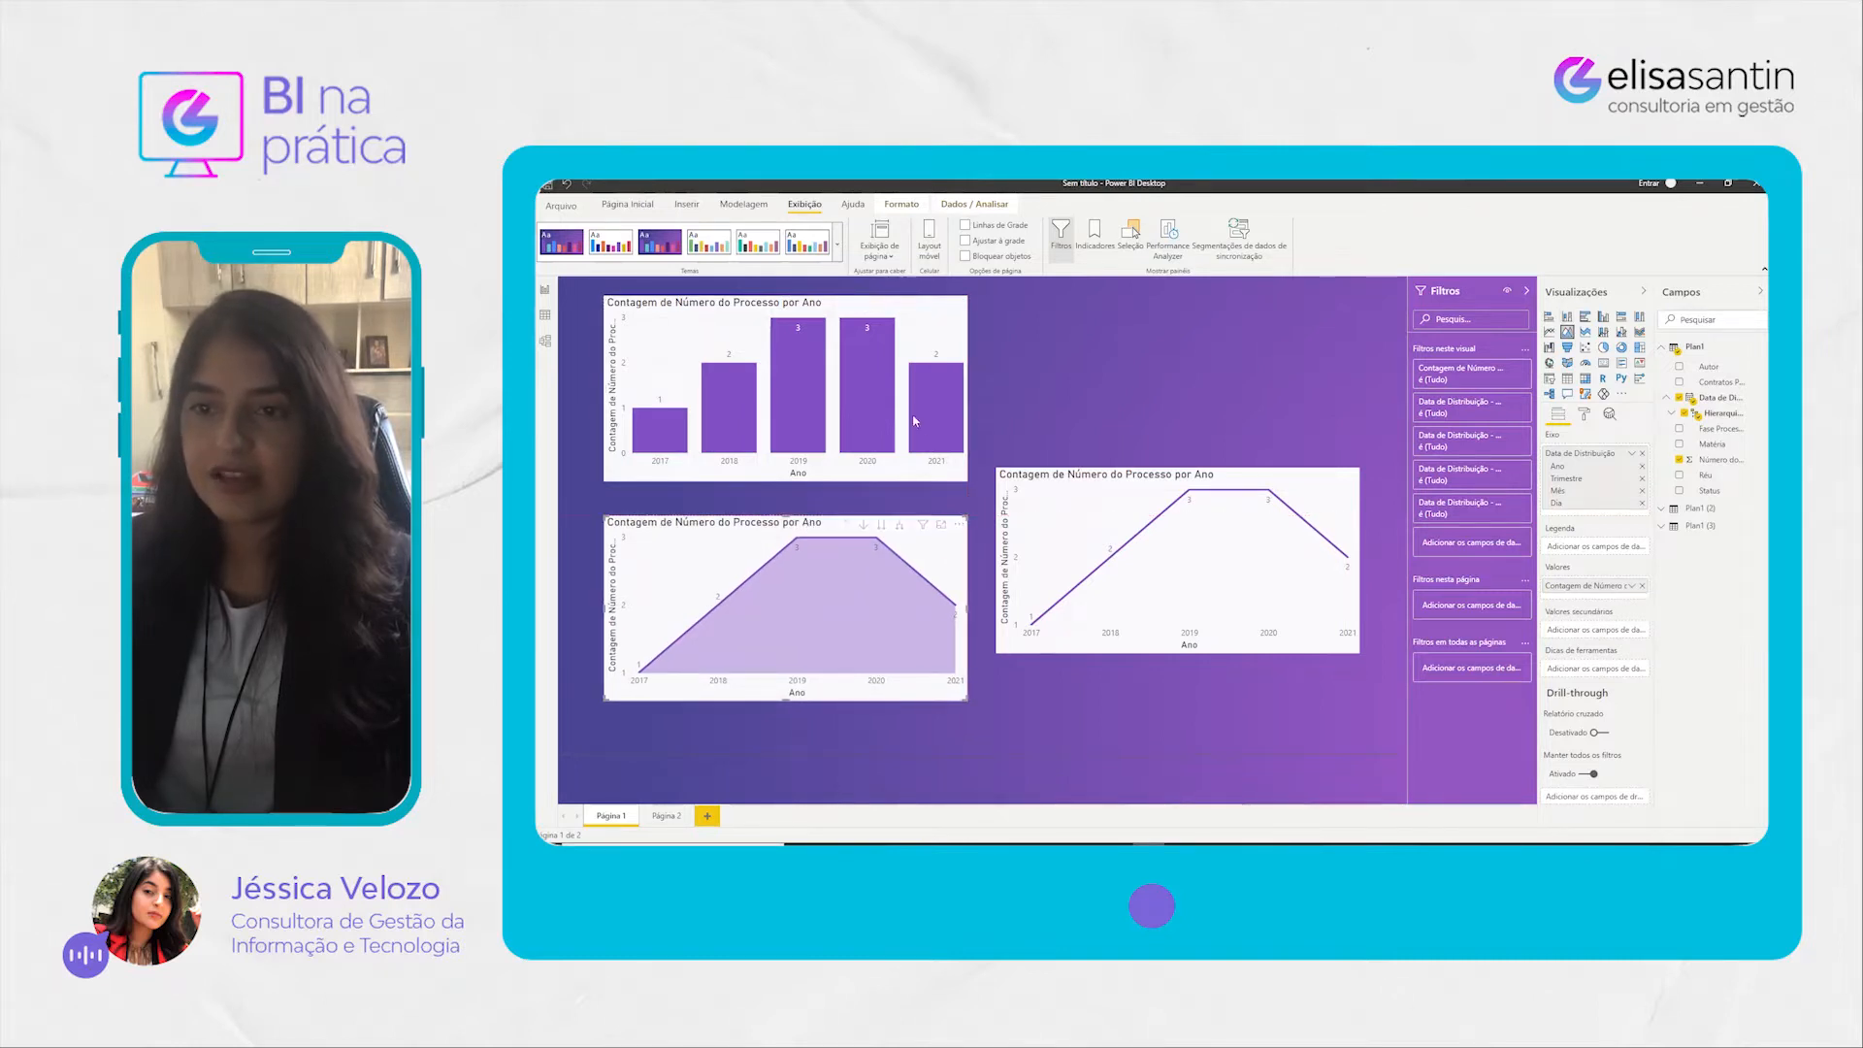
mouse_move(882, 400)
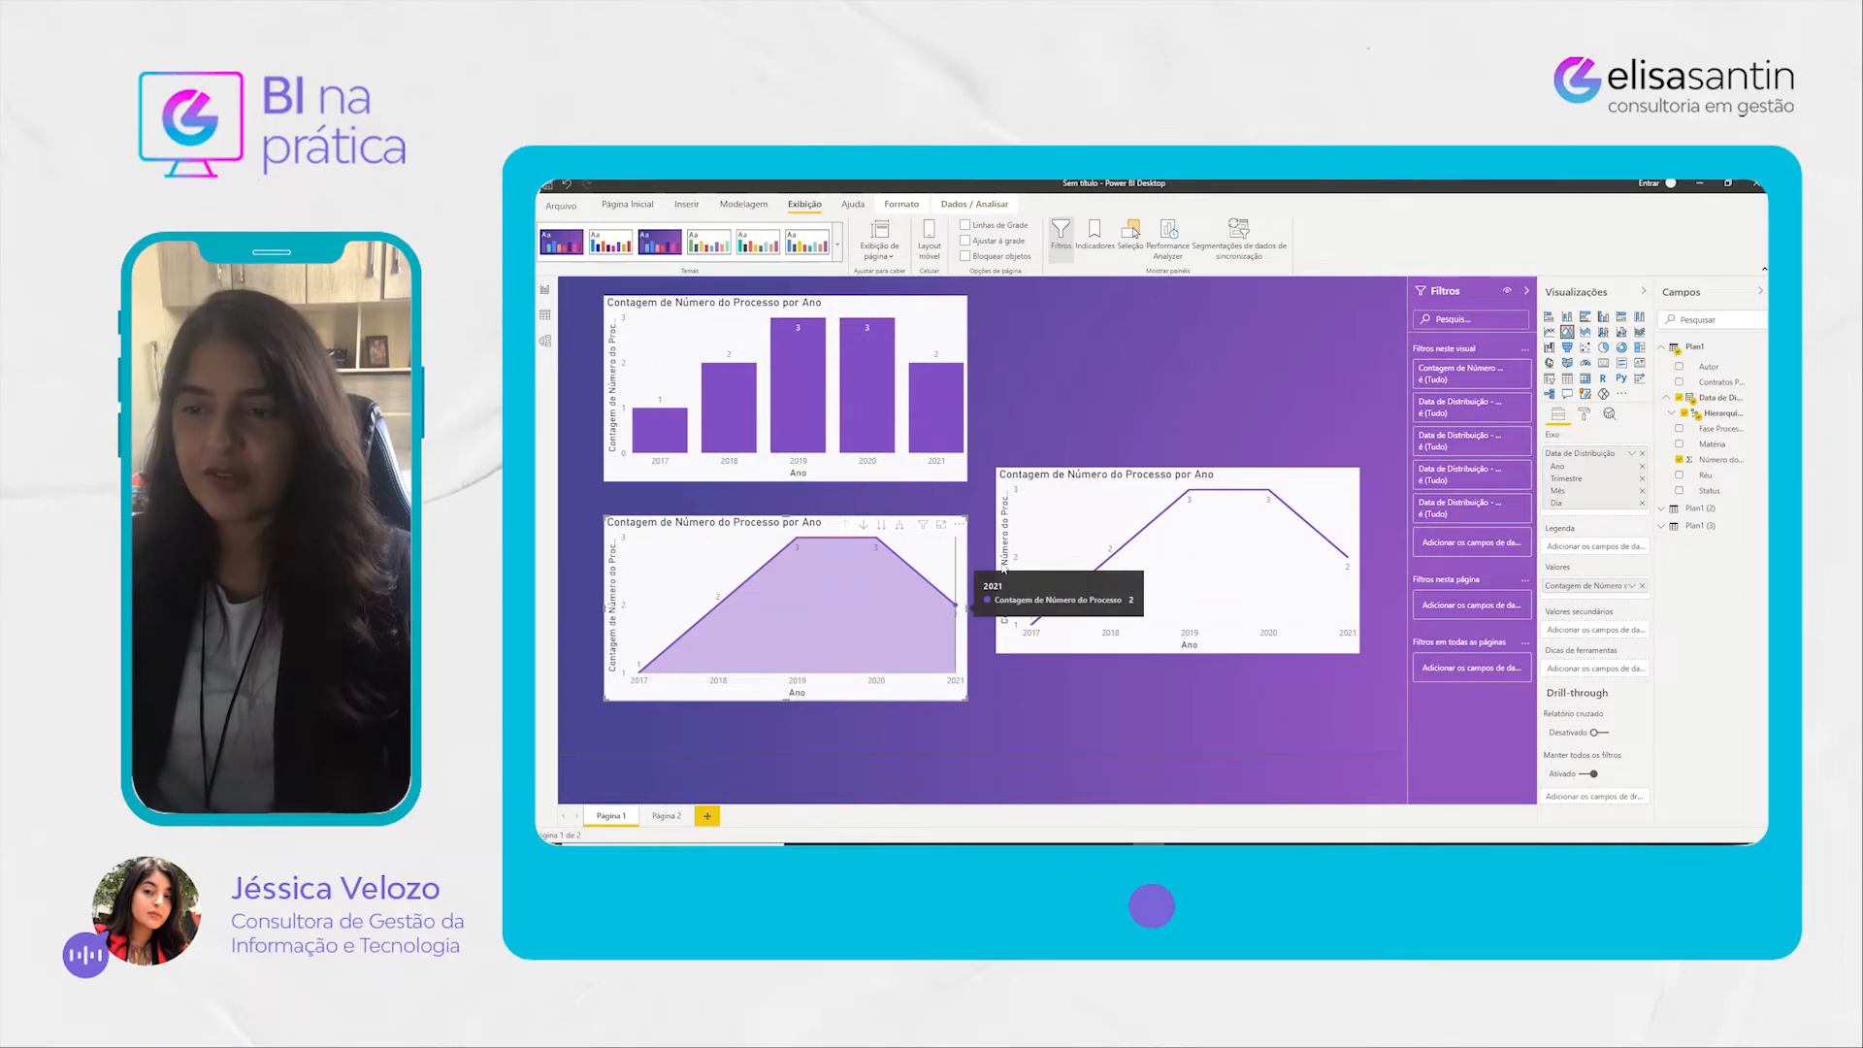
mouse_move(1059, 490)
drag(1059, 490, 1075, 533)
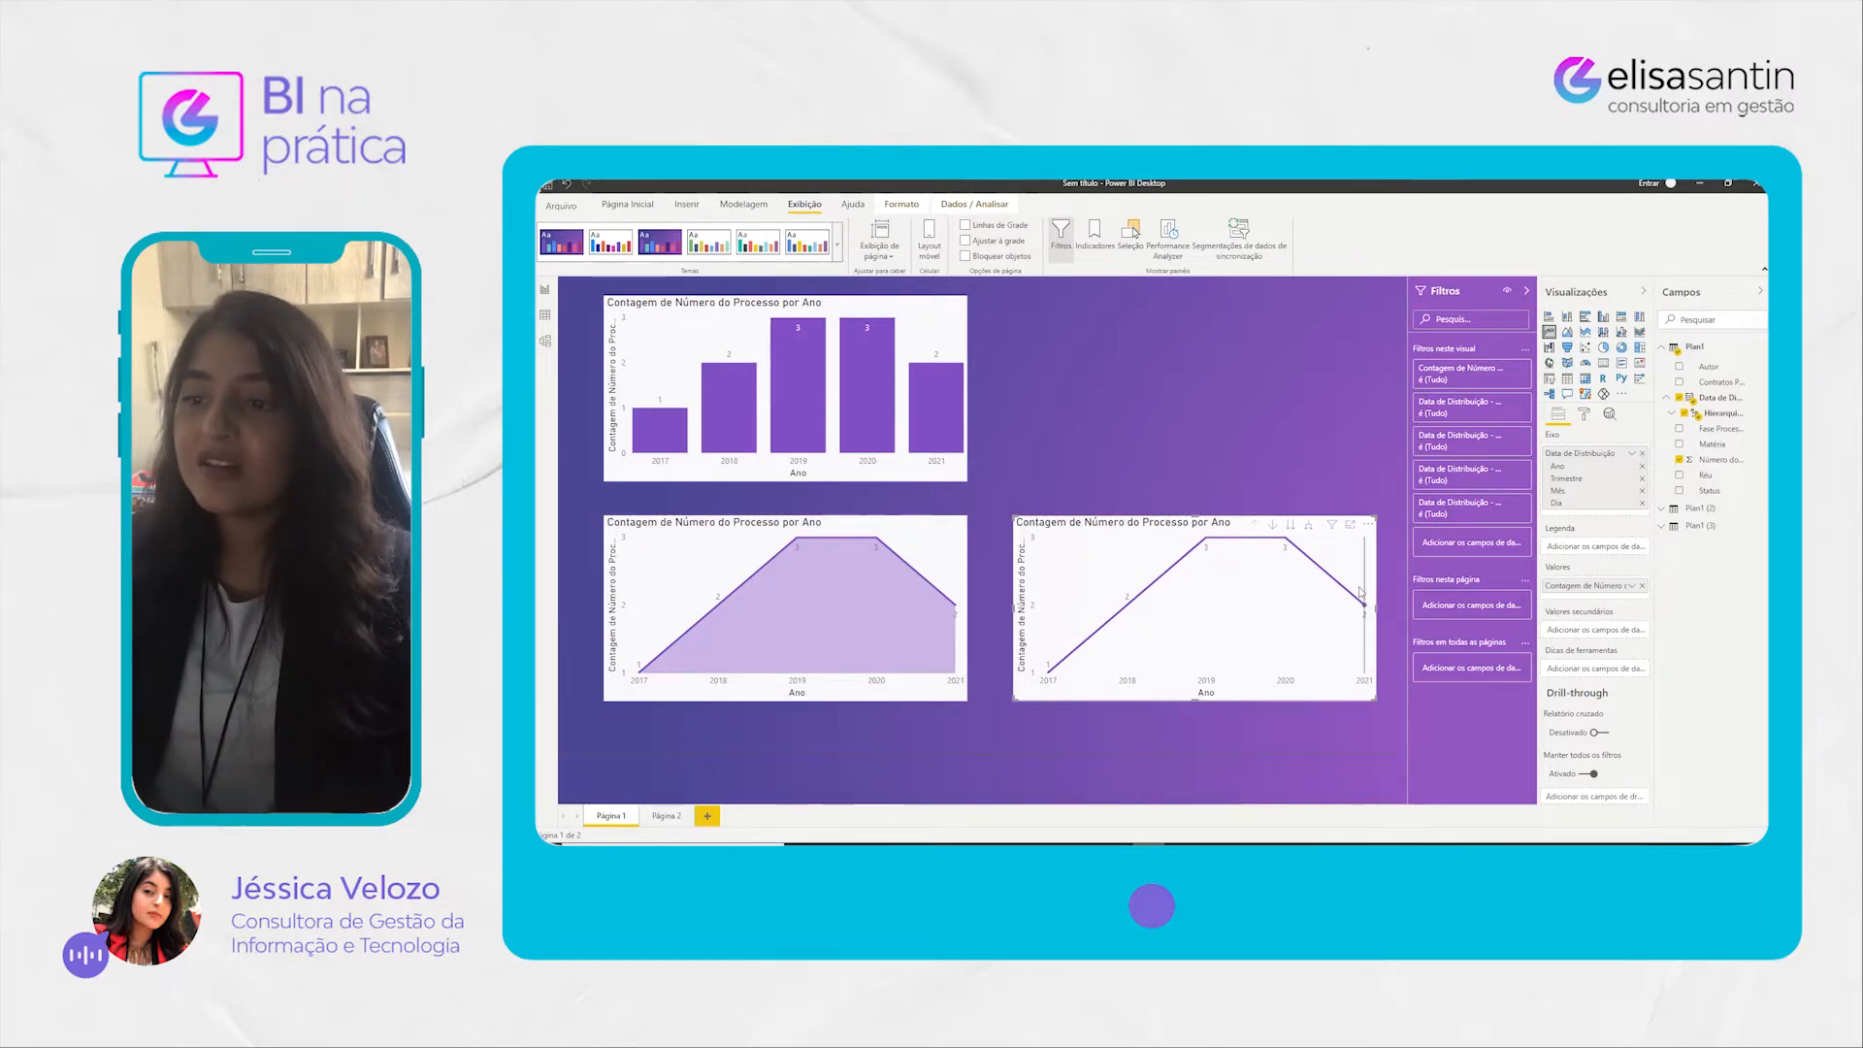
mouse_move(1332, 595)
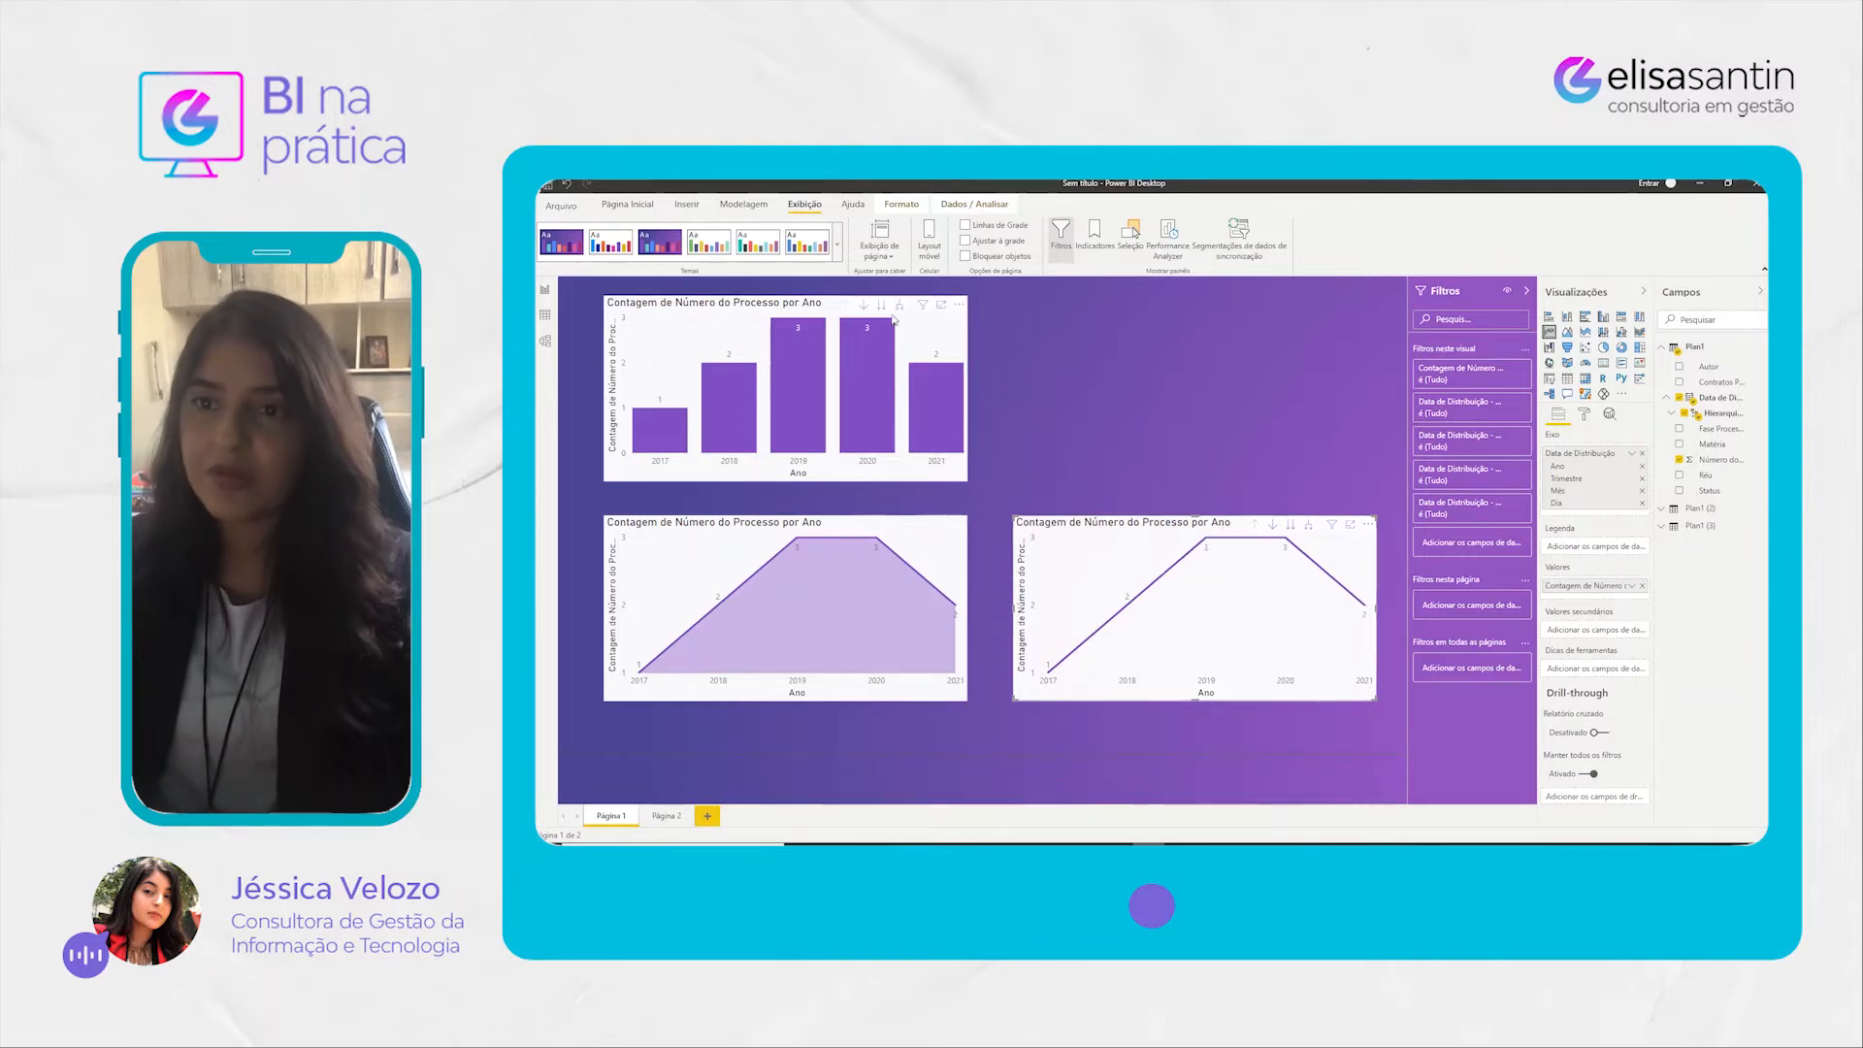
Step: Delete the column chart and the area chart from the page, and select the line chart
click(802, 310)
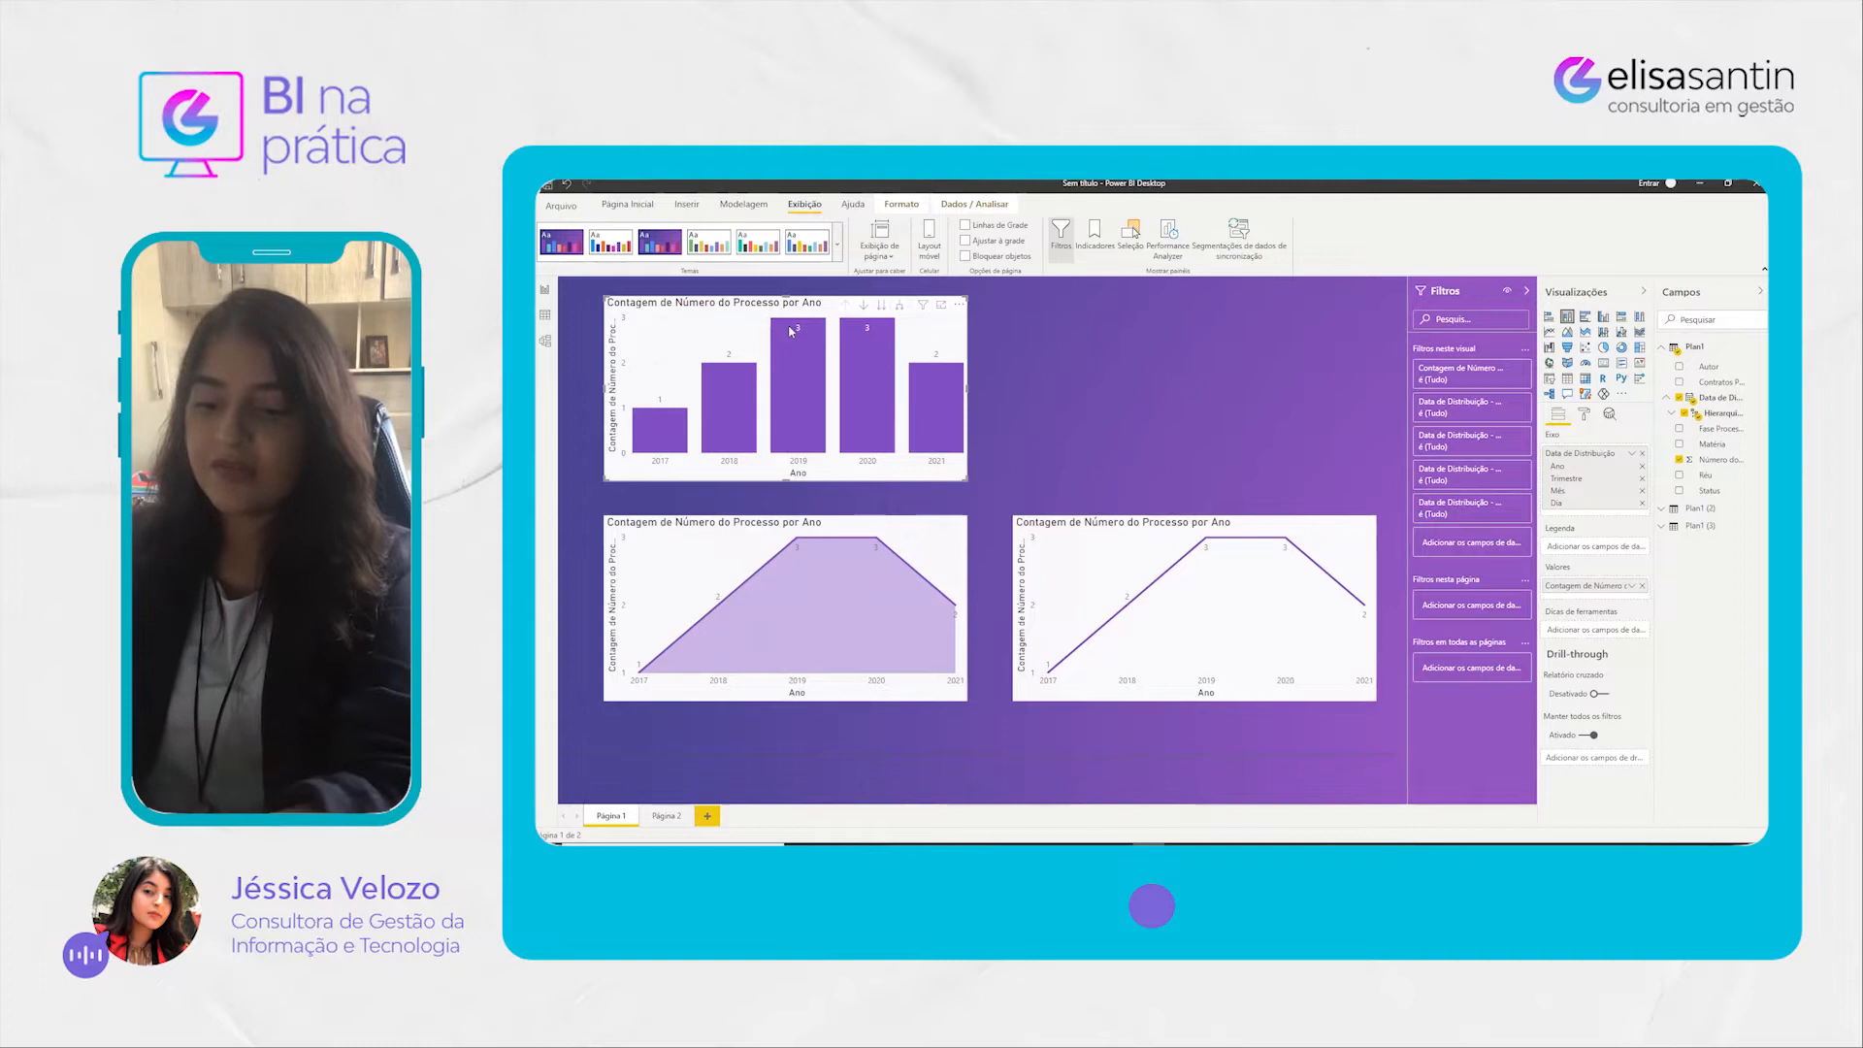
mouse_move(787, 330)
key(Delete)
click(959, 543)
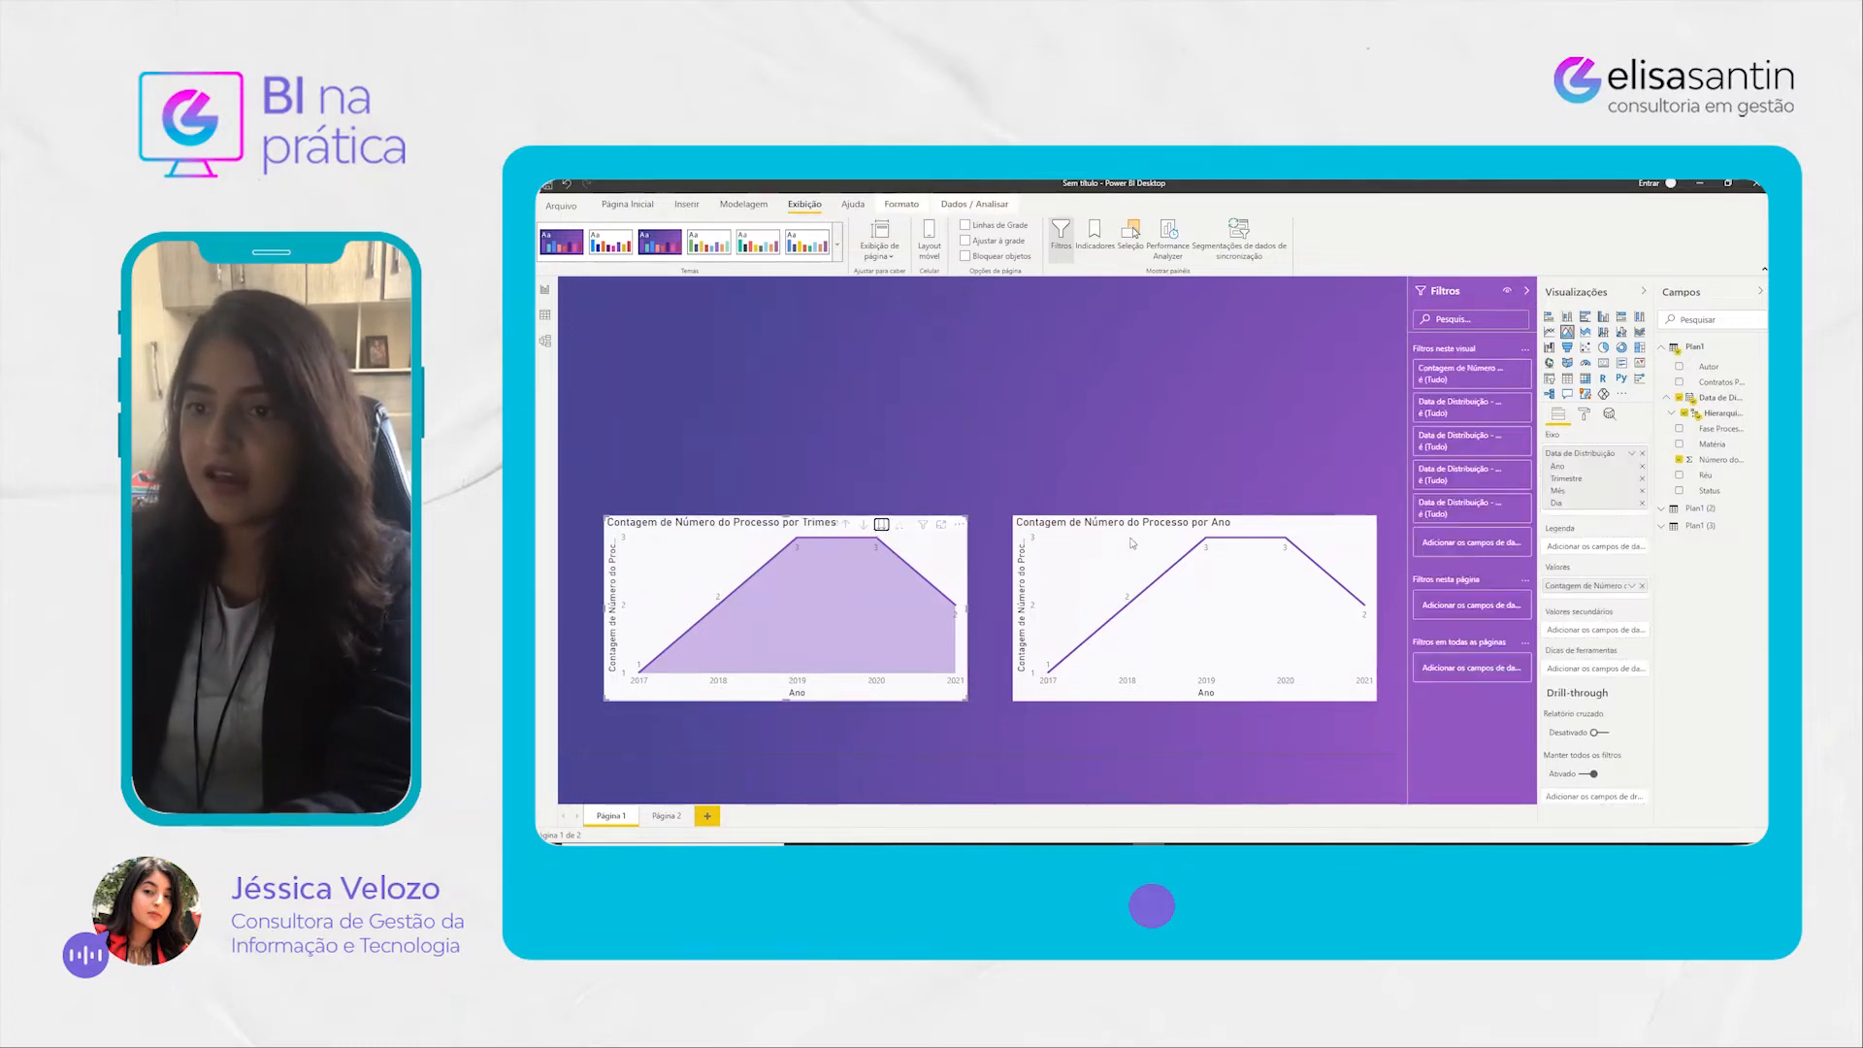
key(Delete)
click(1119, 532)
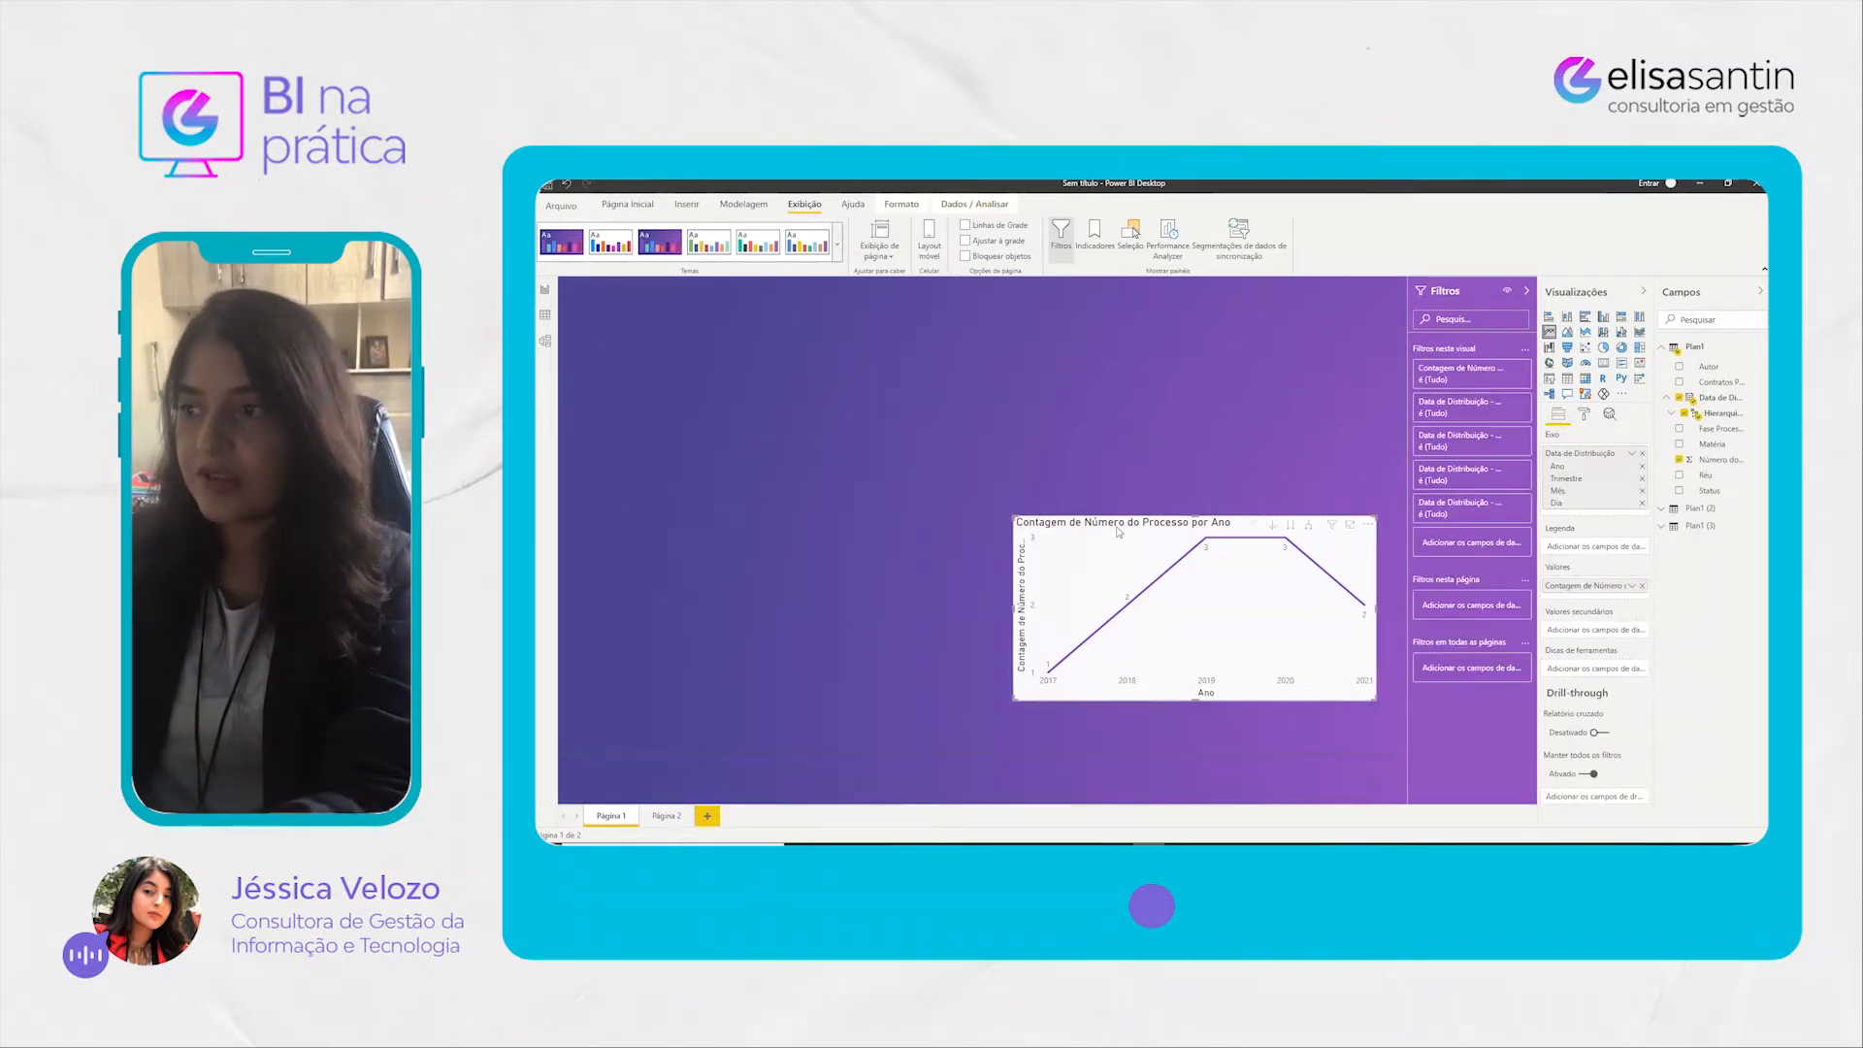
Step: Replace the line chart with an empty pie chart, moved toward the middle of the page and widened
key(Delete)
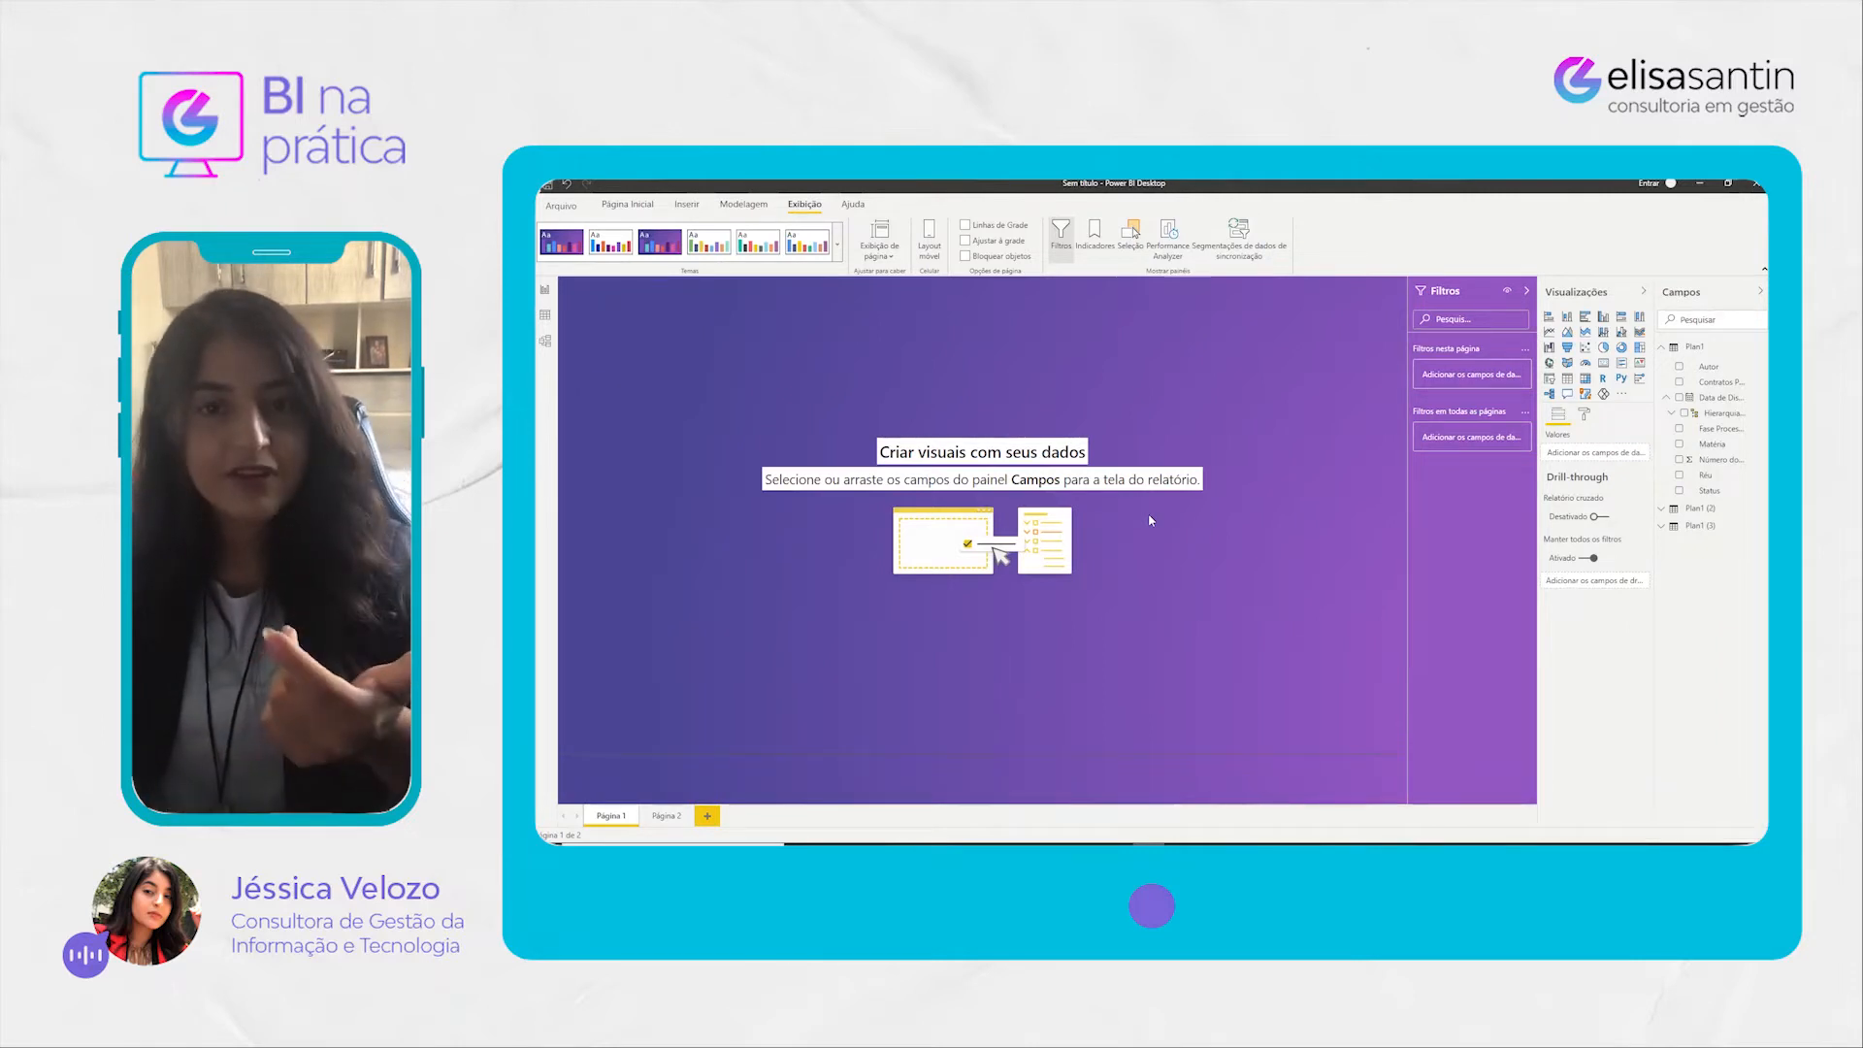
click(1603, 348)
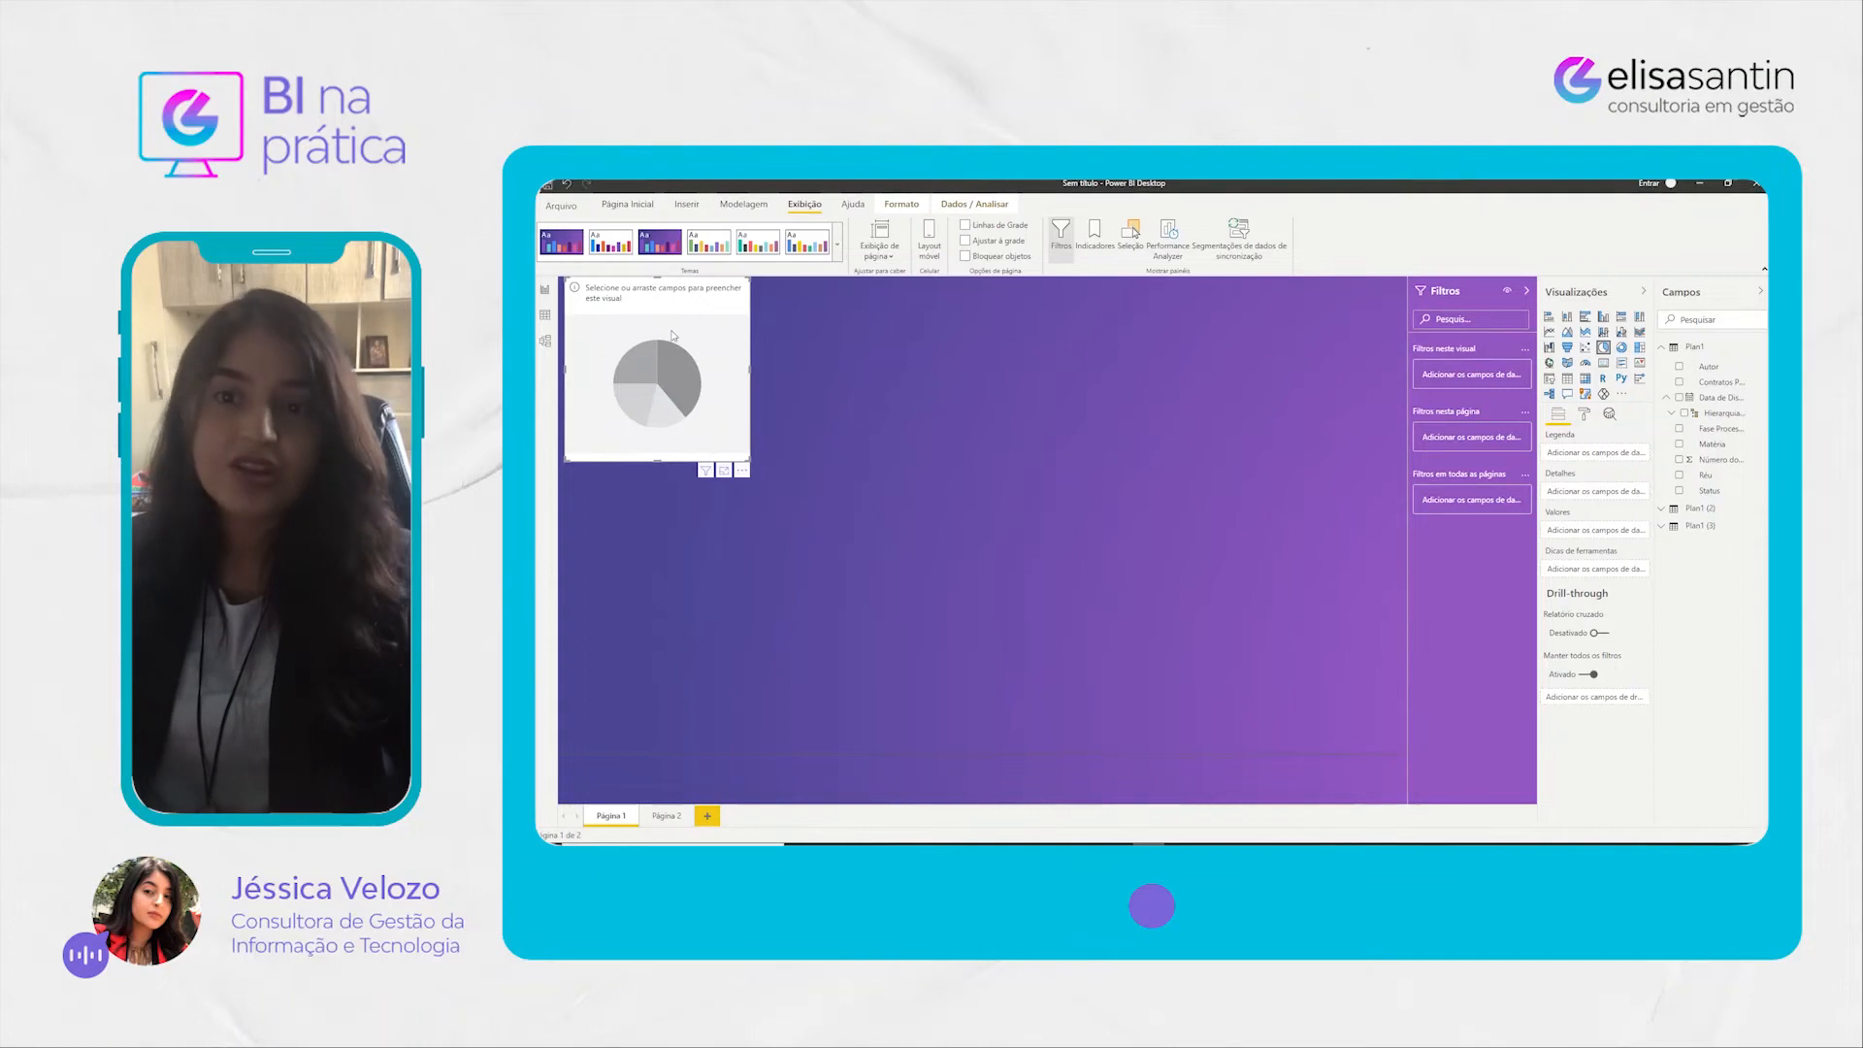
drag(671, 314, 838, 425)
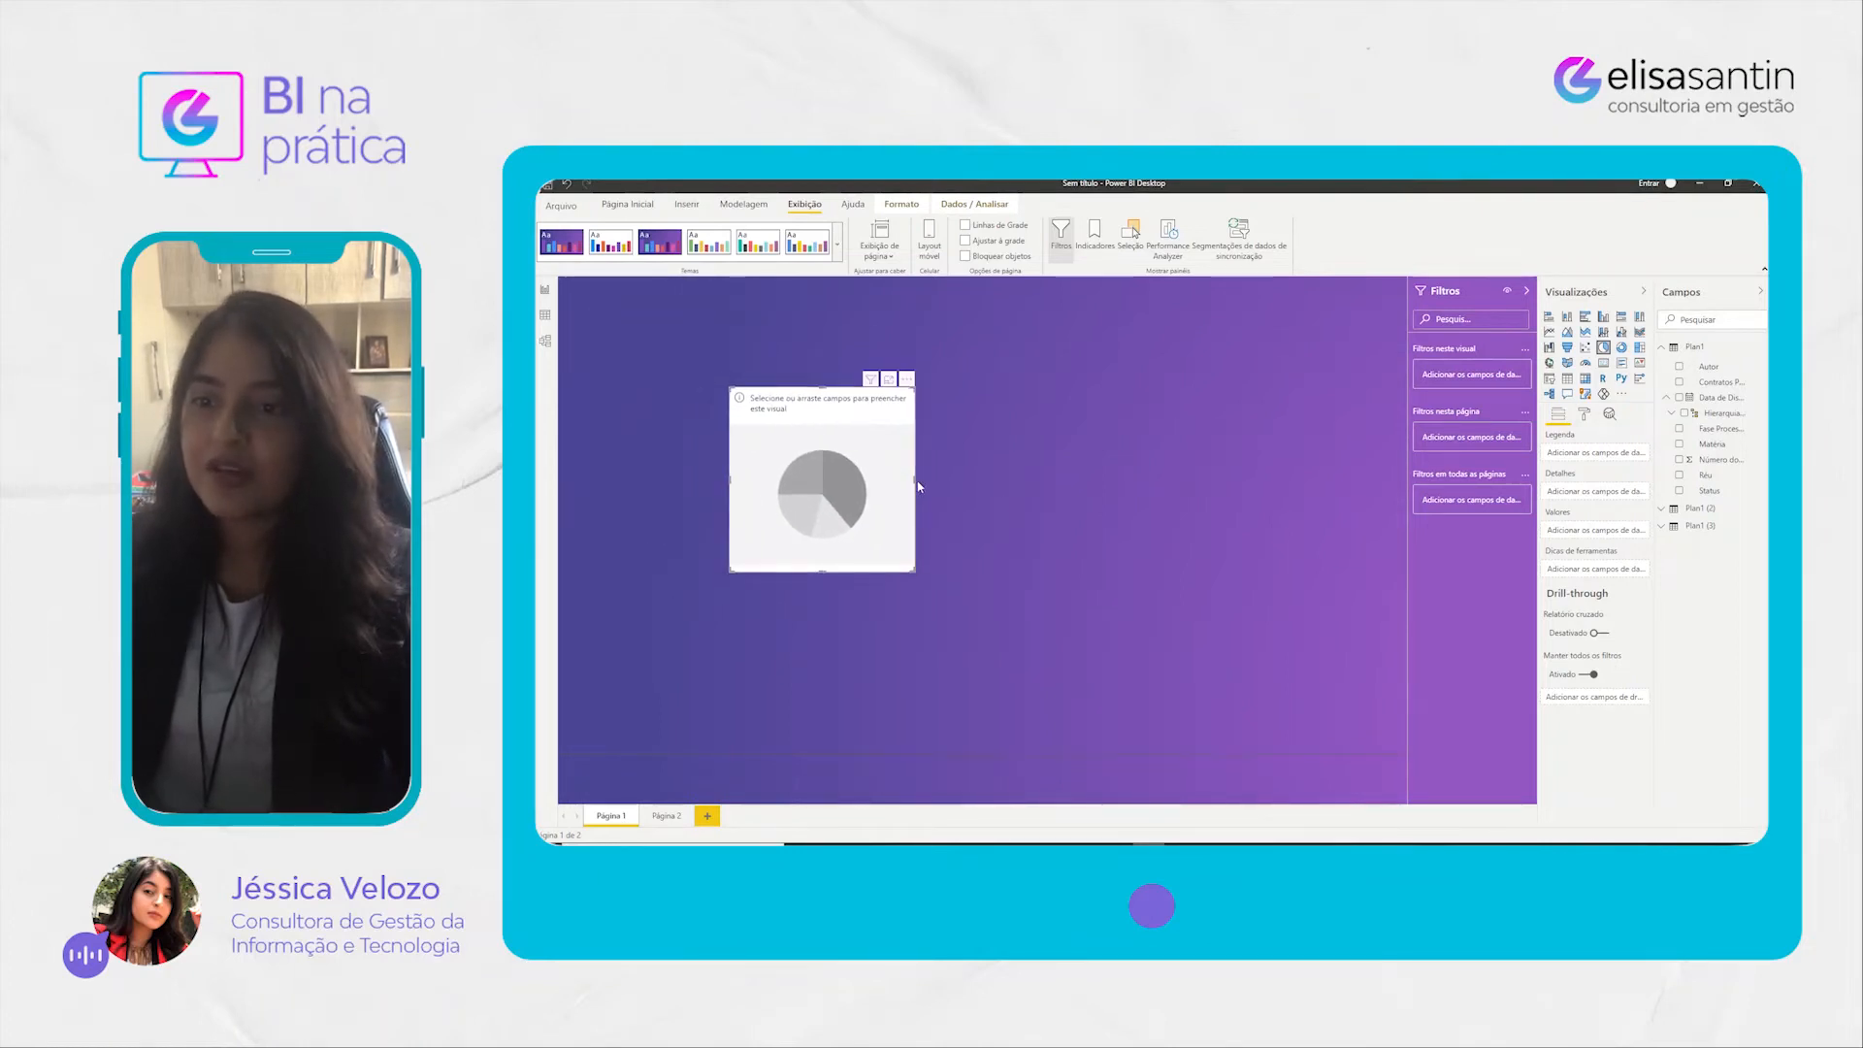
drag(915, 479, 1111, 458)
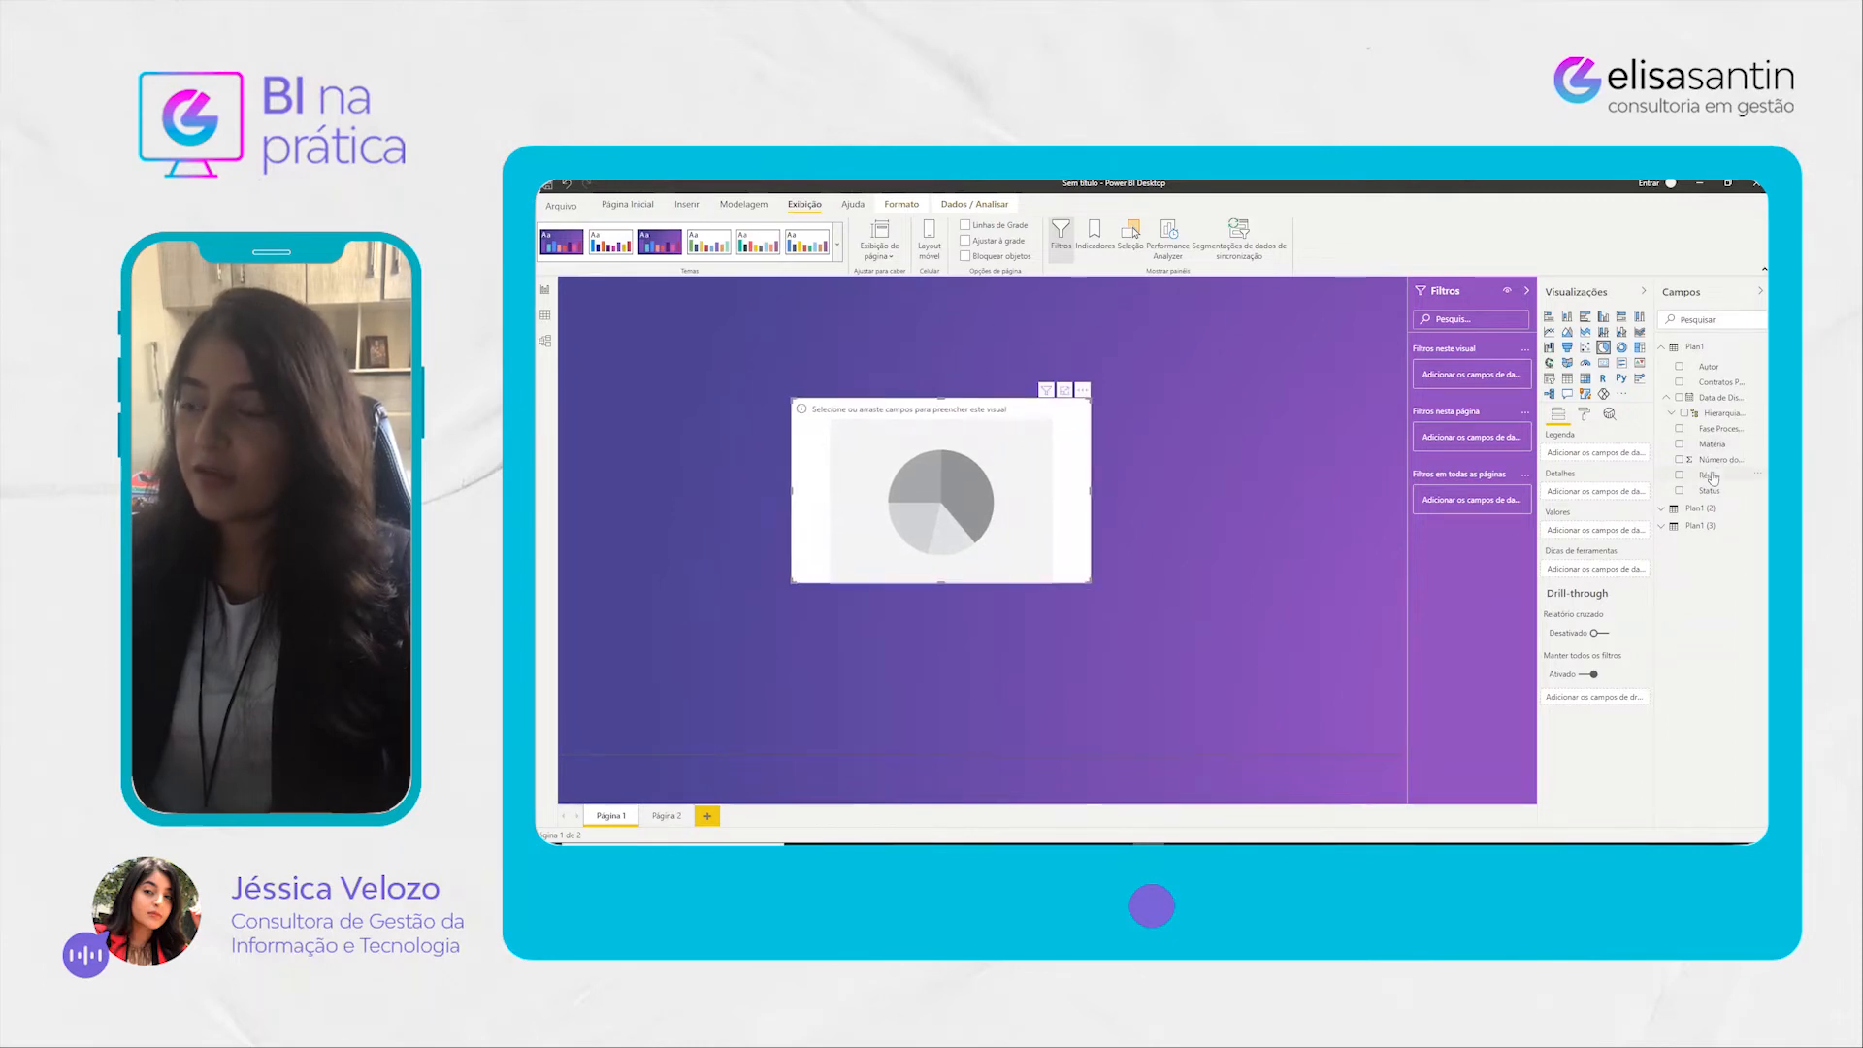
Step: Fill the pie chart with the count of Número do Processo as values and Matéria as the legend
drag(1658, 462, 1601, 538)
click(1630, 533)
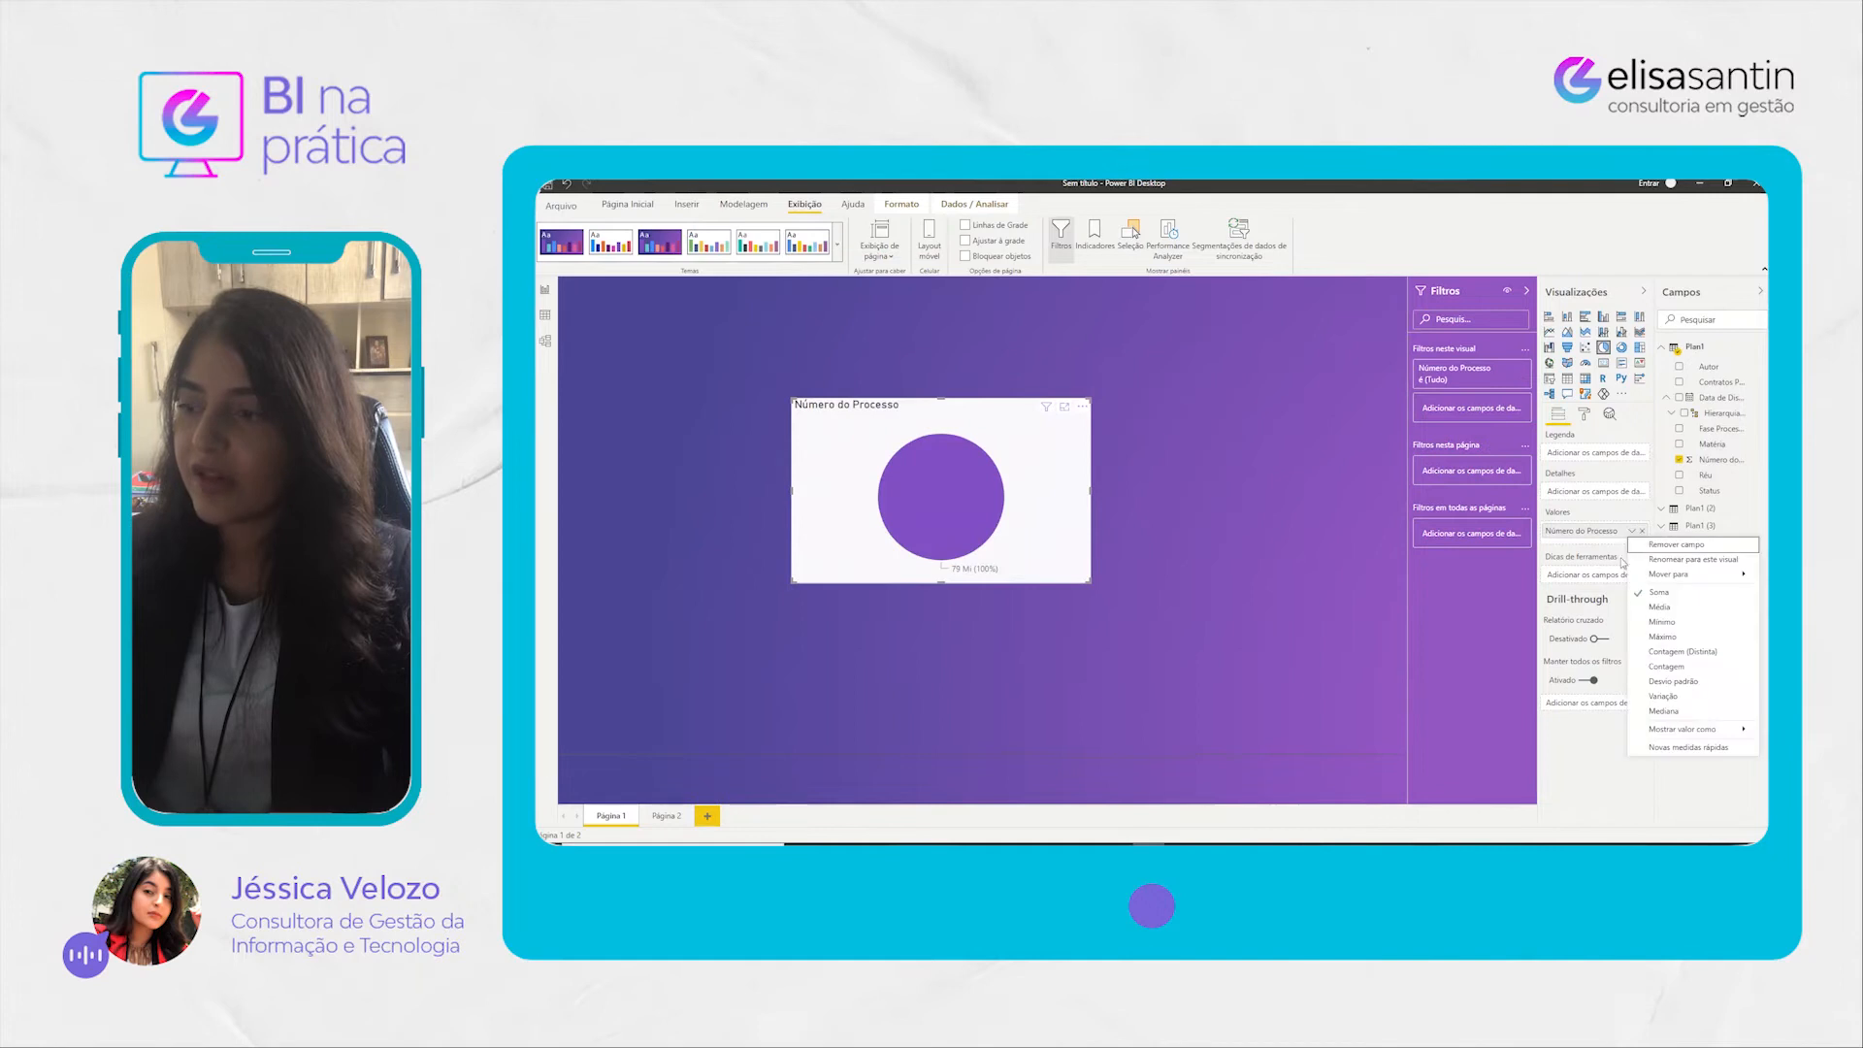
click(1683, 667)
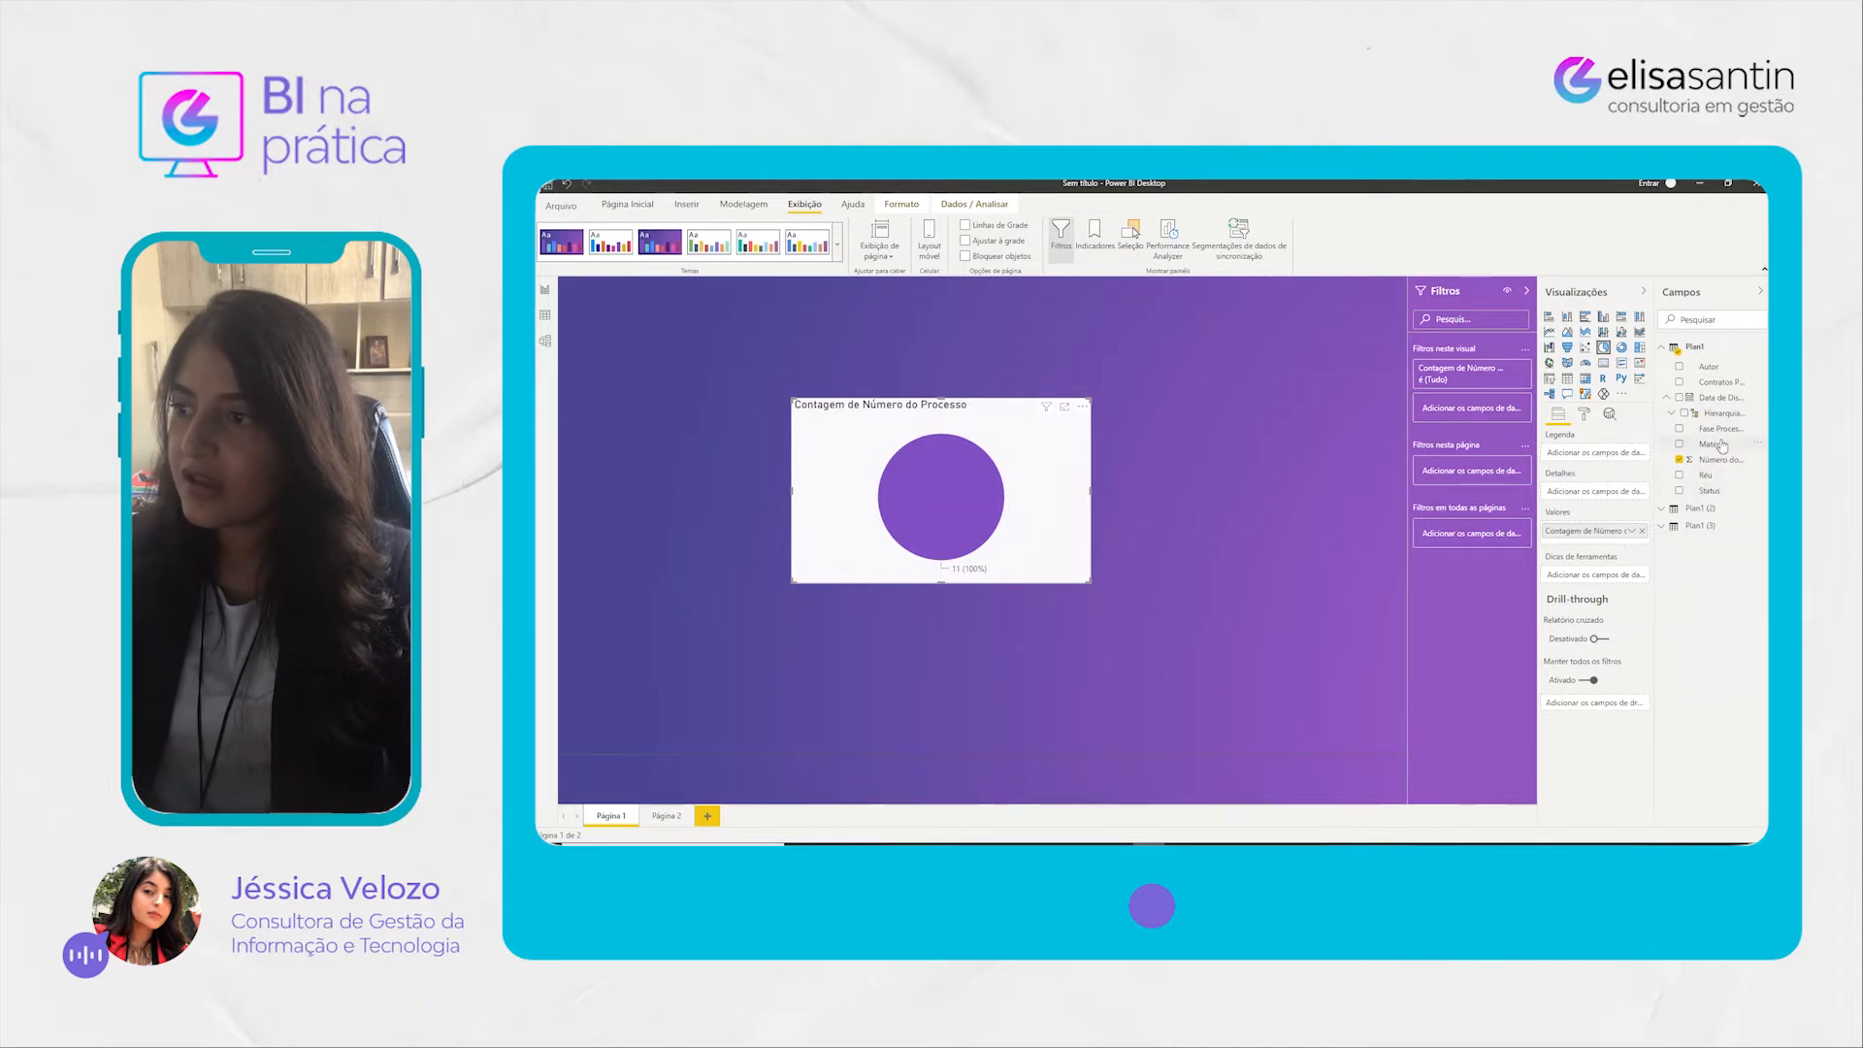
drag(1724, 445, 1592, 453)
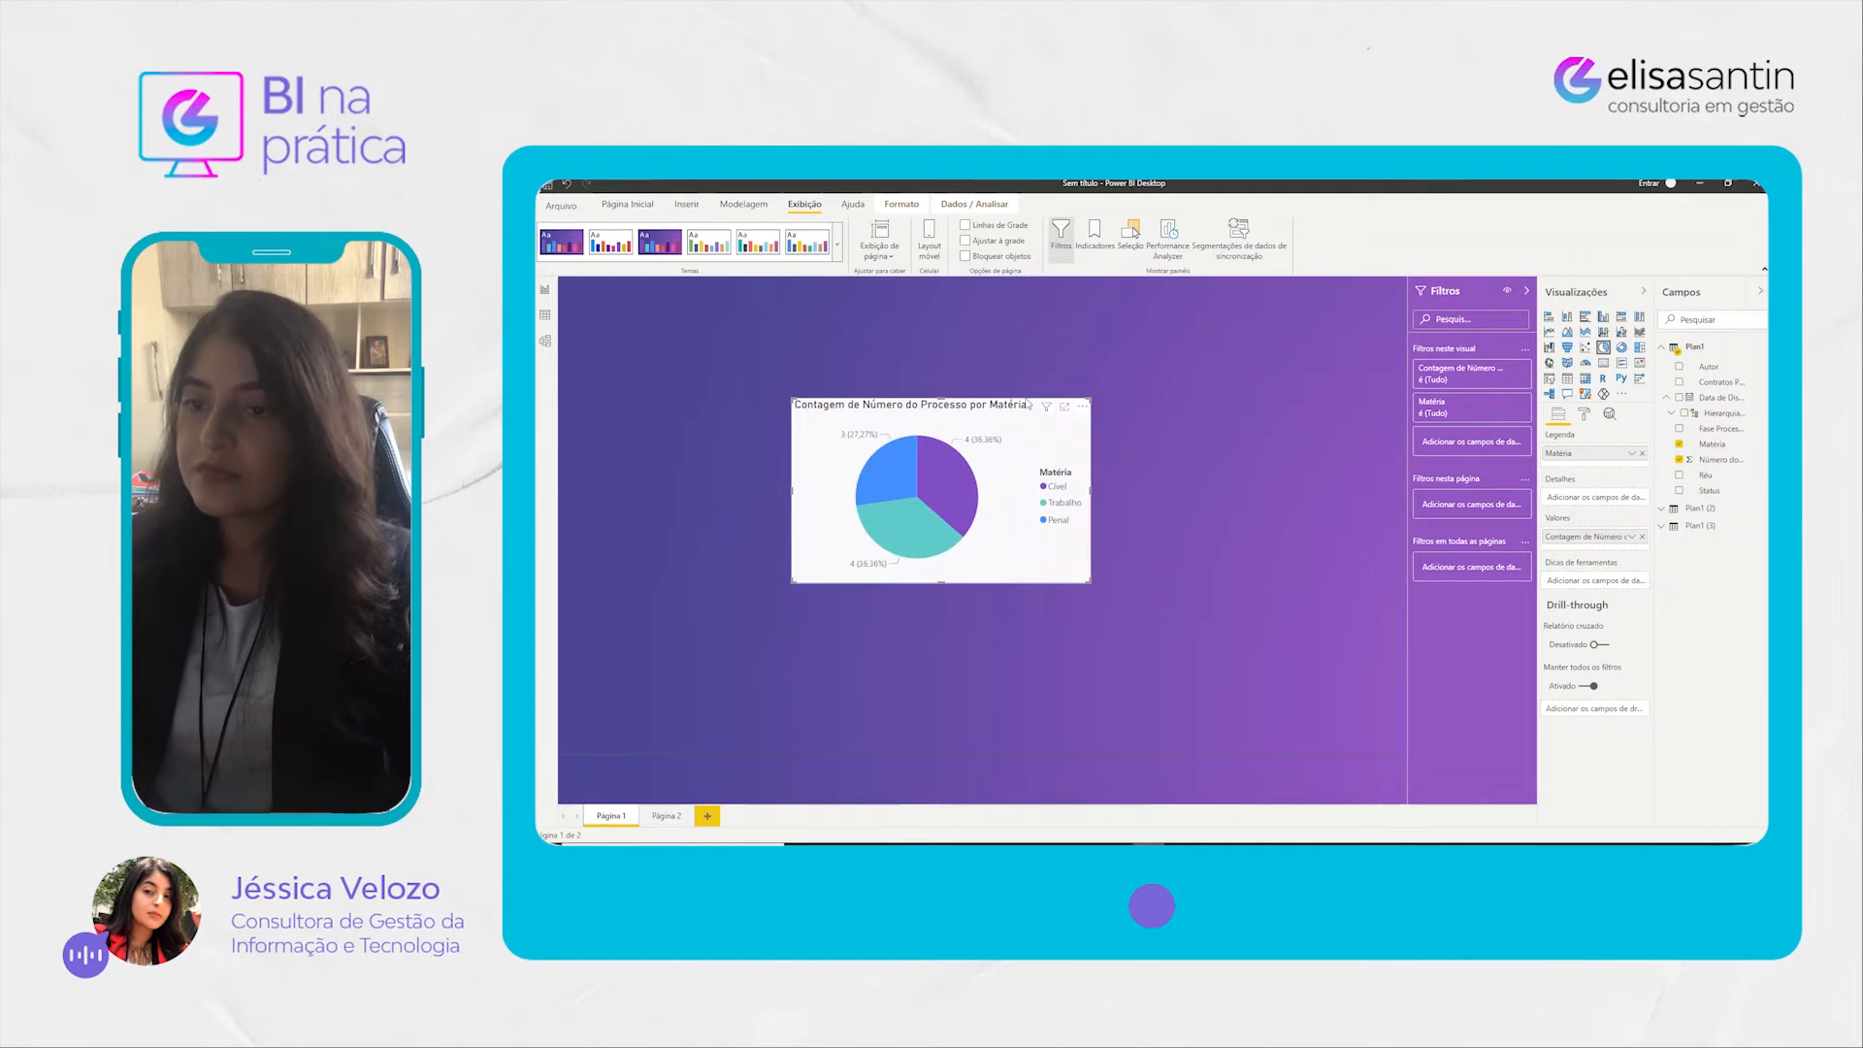
Step: Move the pie chart into the left half of the page and narrow it slightly
drag(1074, 470, 920, 395)
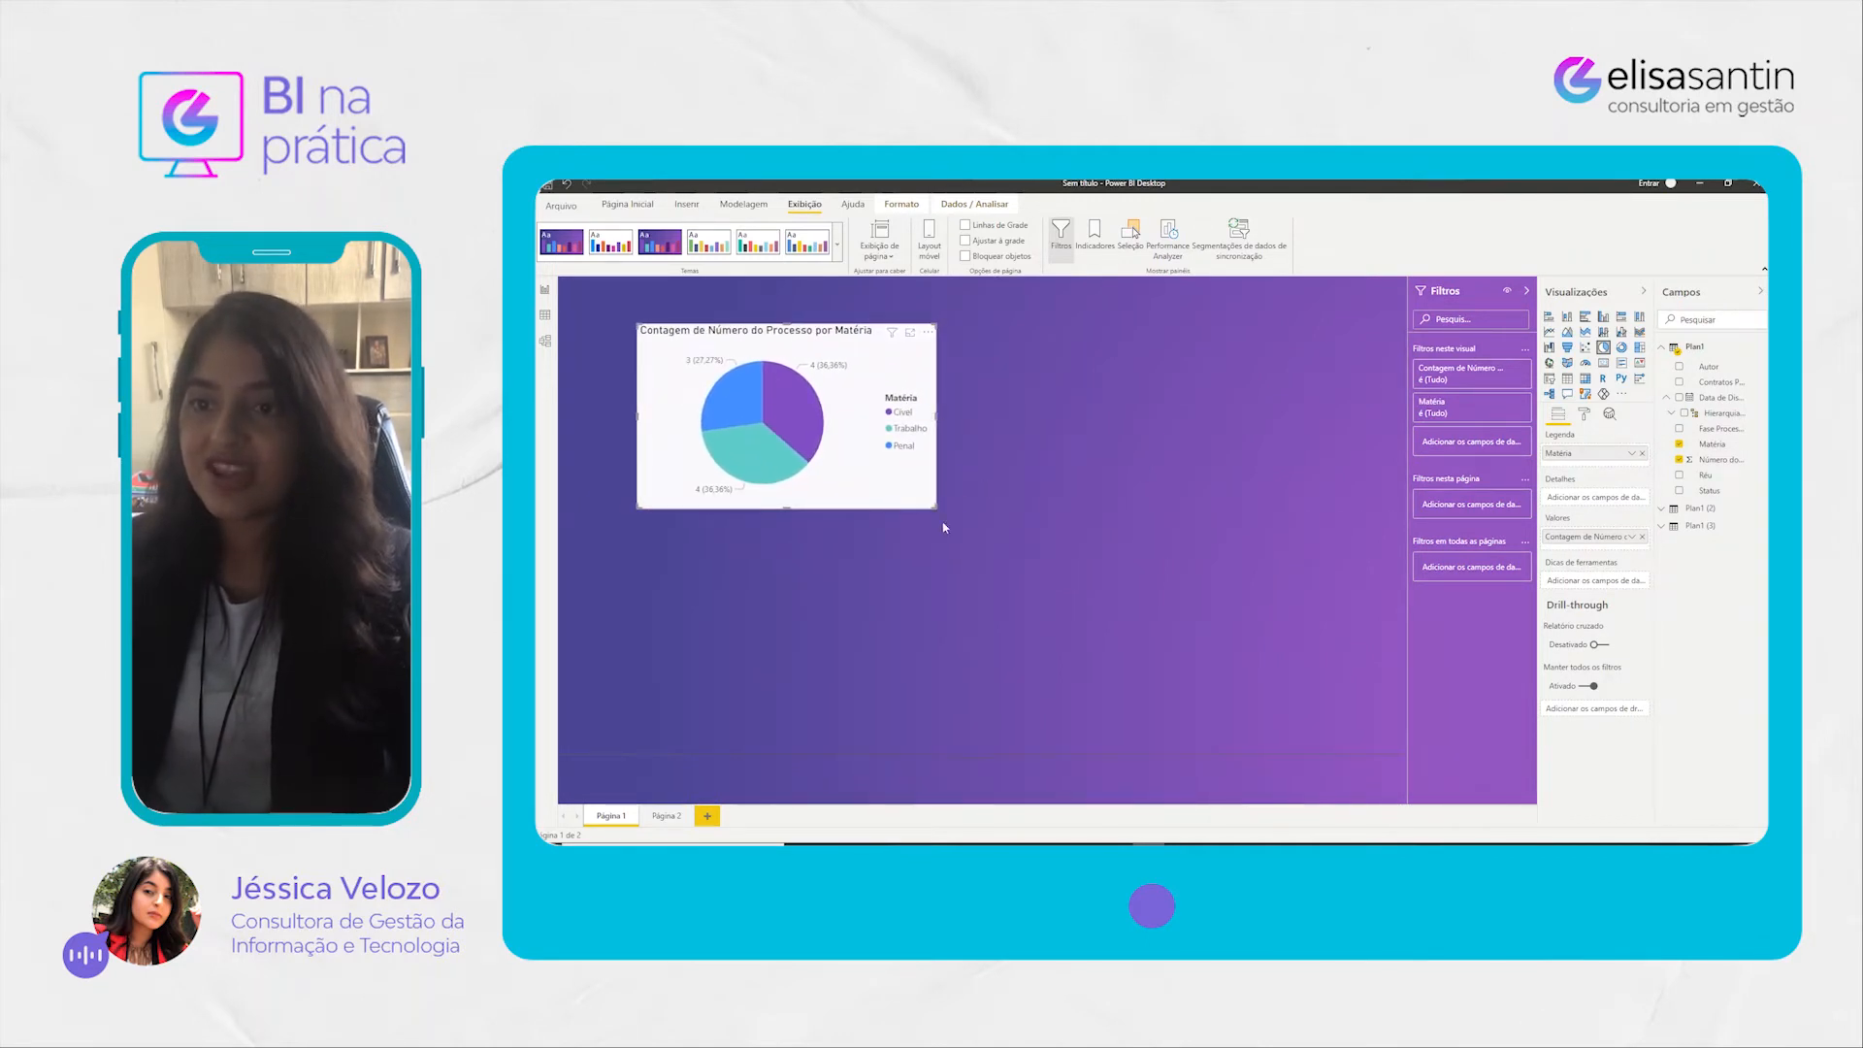
mouse_move(813, 427)
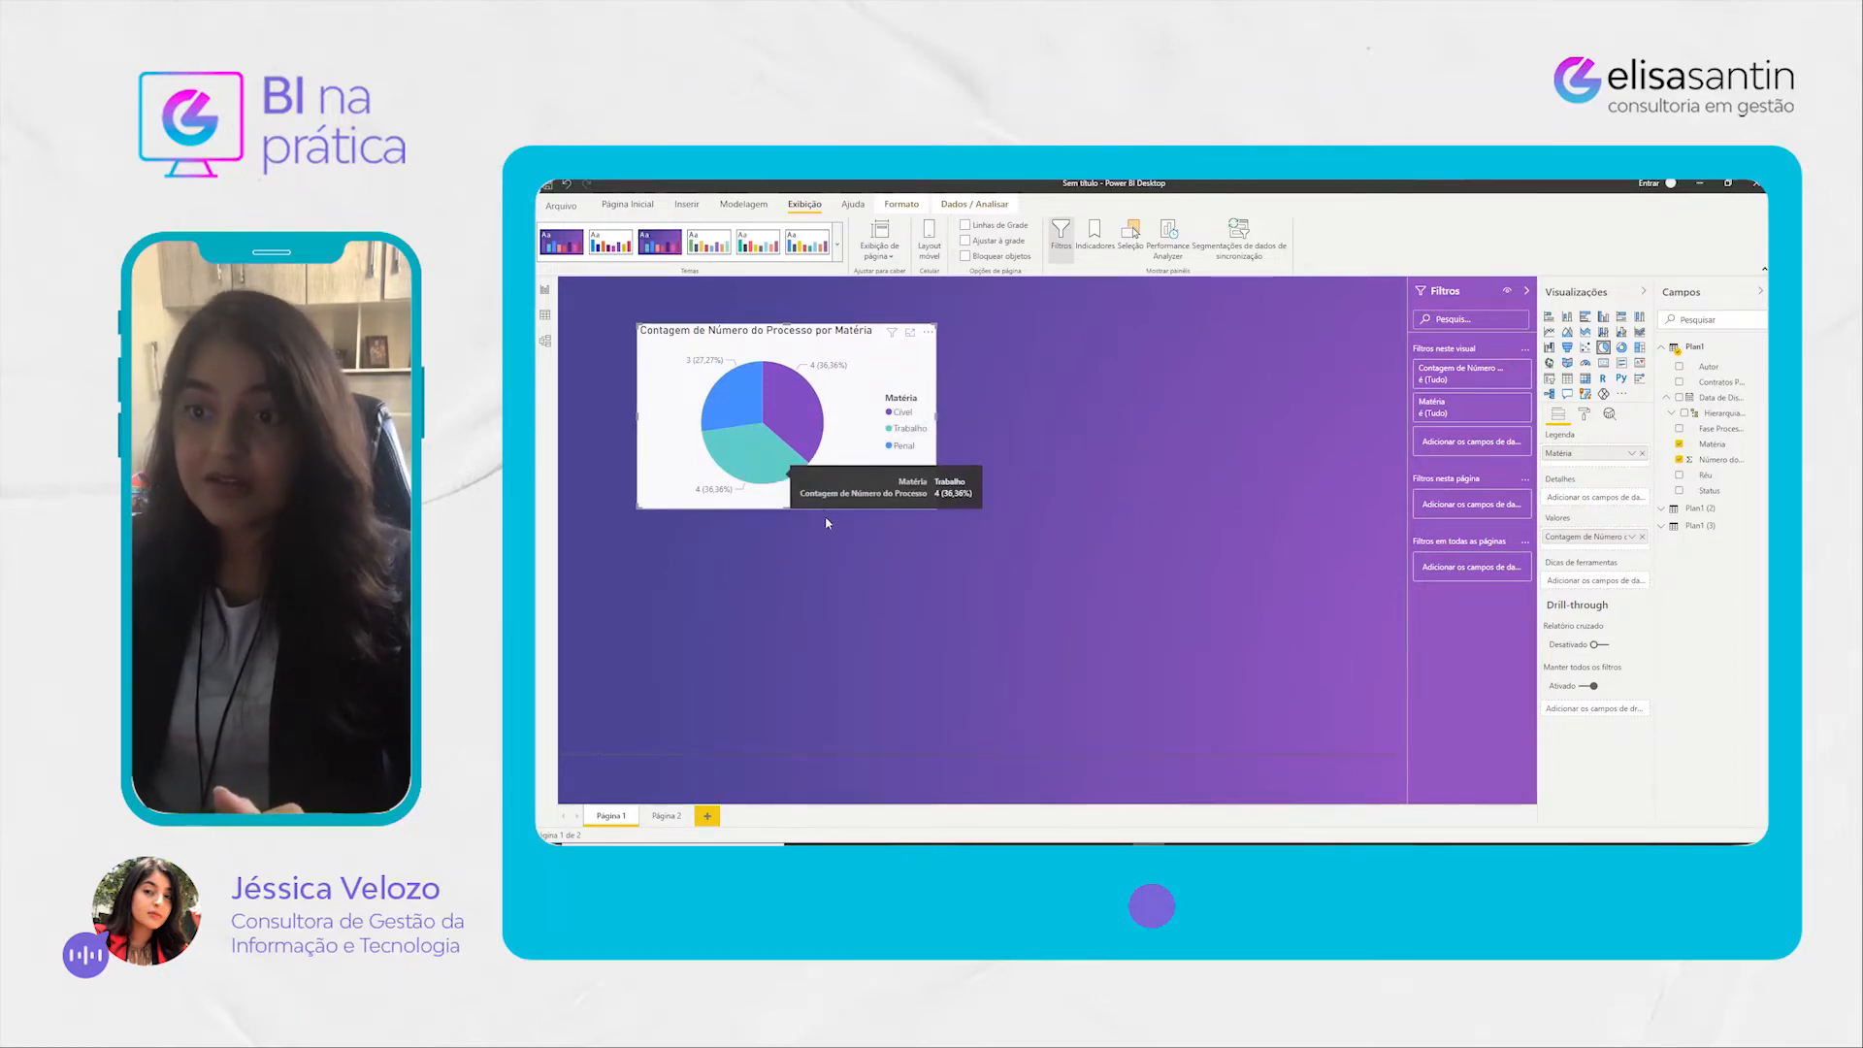
mouse_move(748, 397)
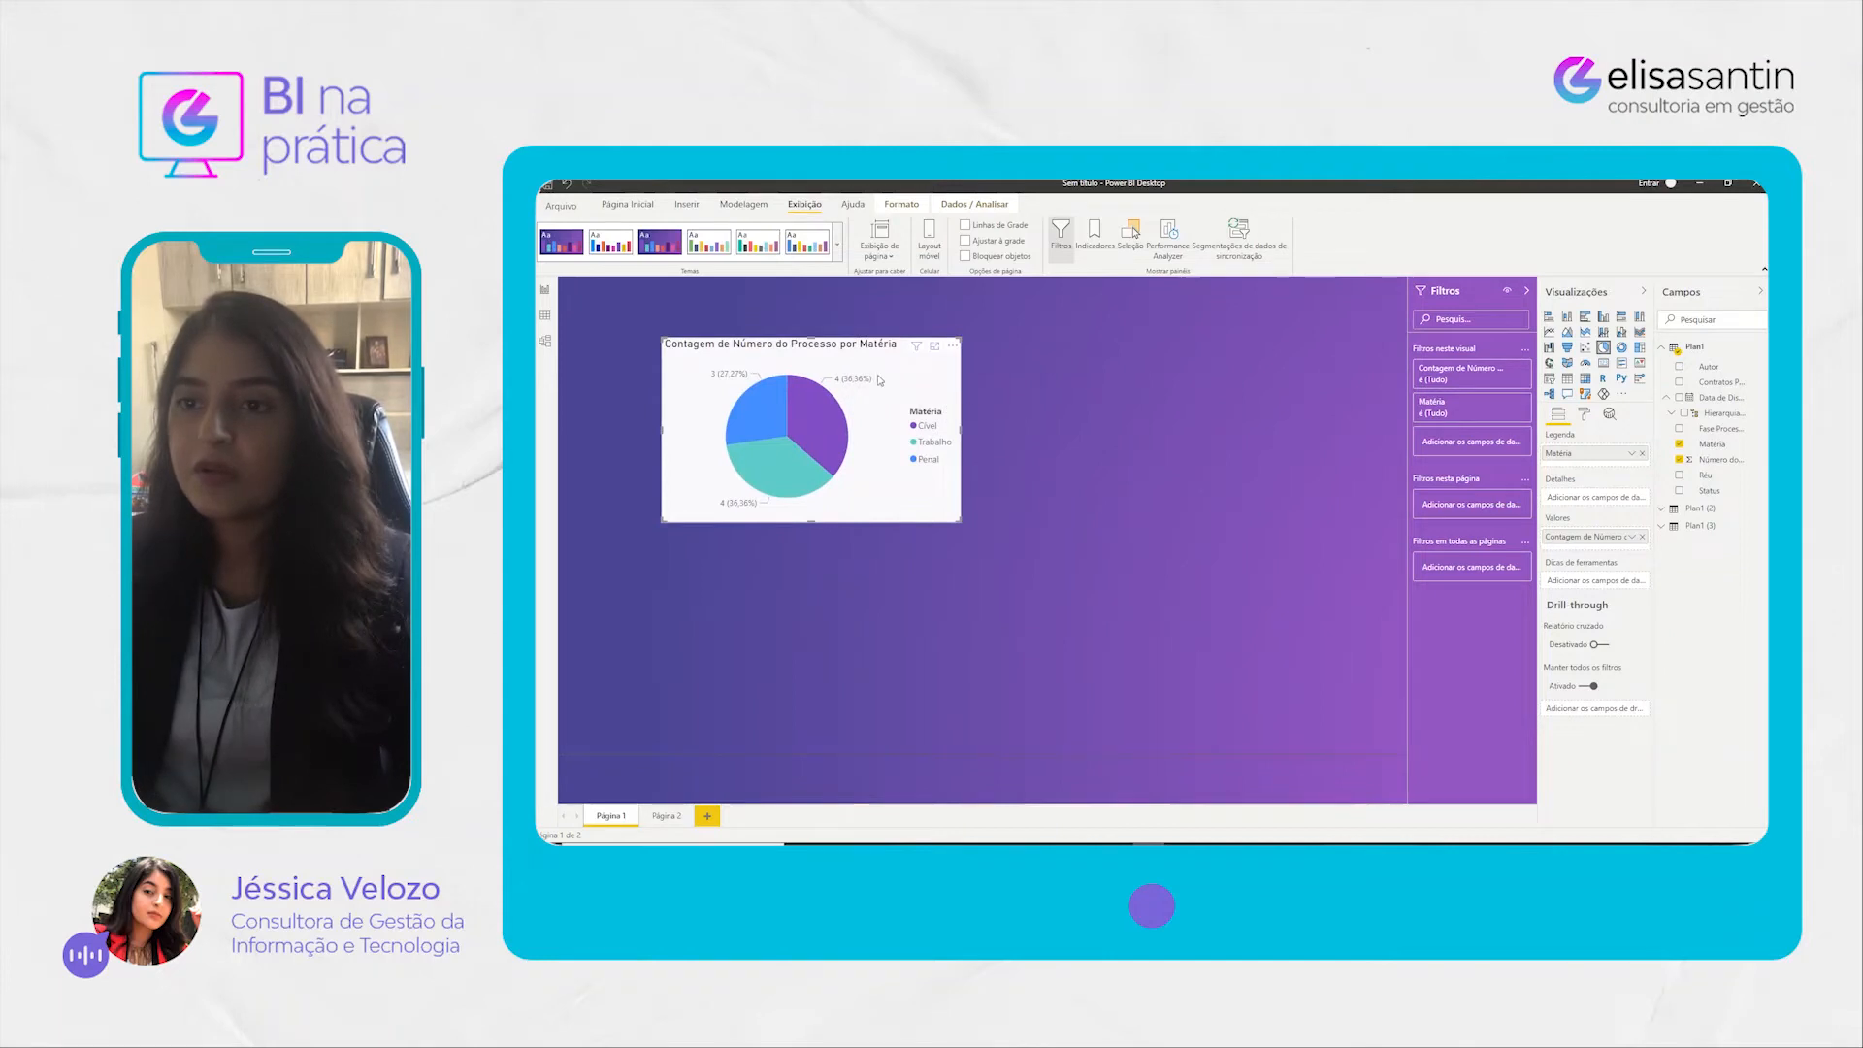
drag(871, 375, 892, 406)
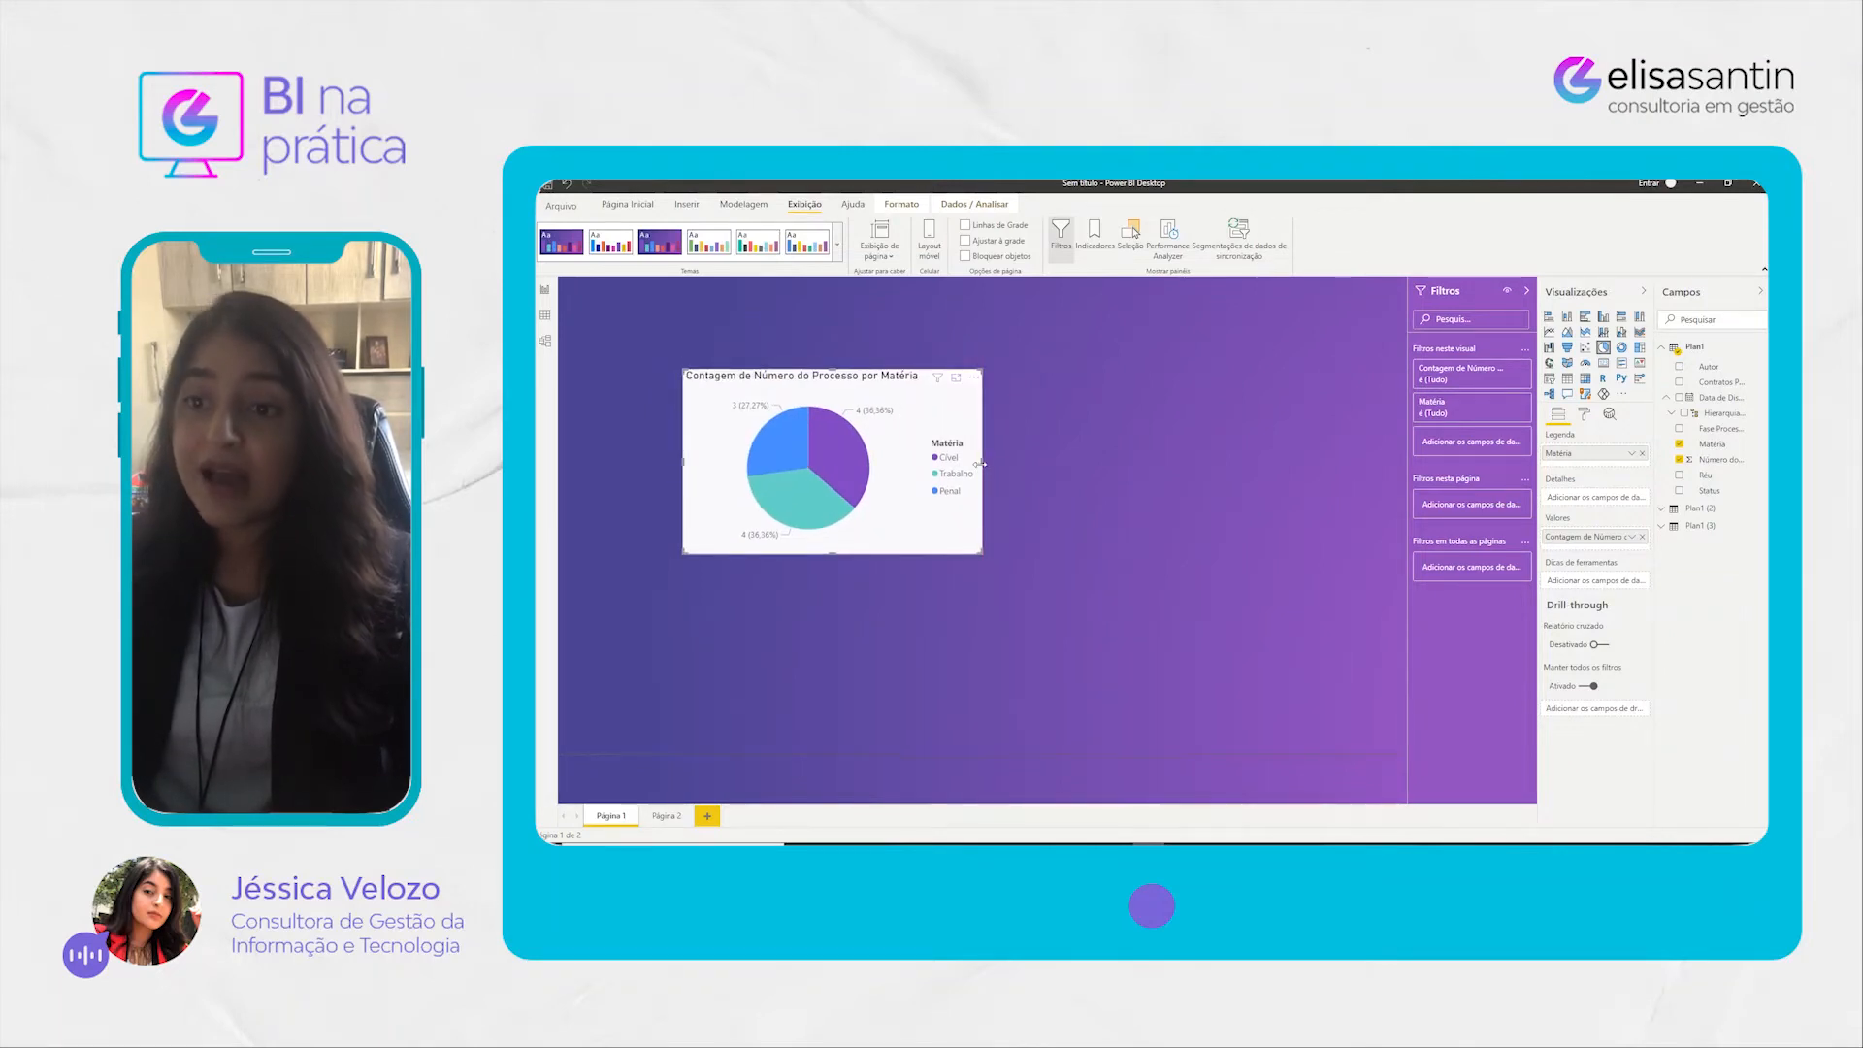
drag(980, 471, 974, 470)
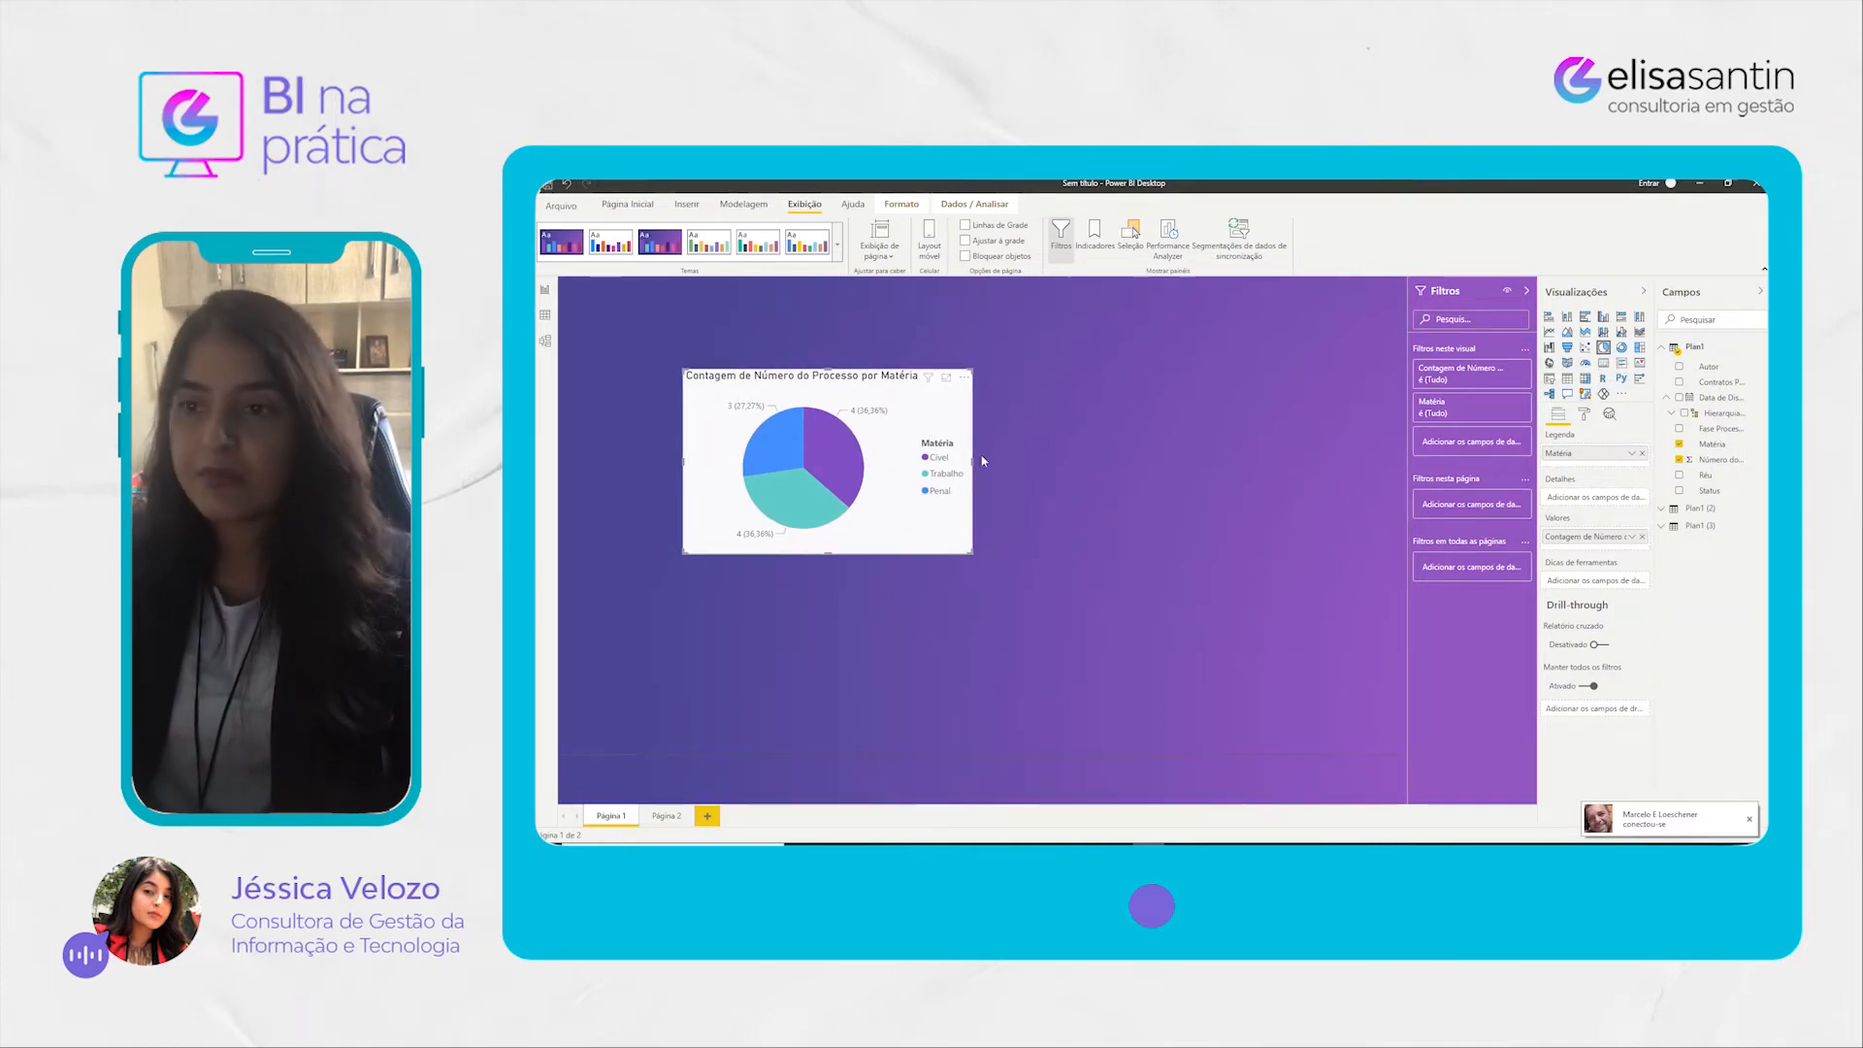
Step: Duplicate the pie chart as a donut chart and place the copy beside the original at the same height
key(ctrl+c)
key(ctrl+v)
drag(865, 436, 1190, 428)
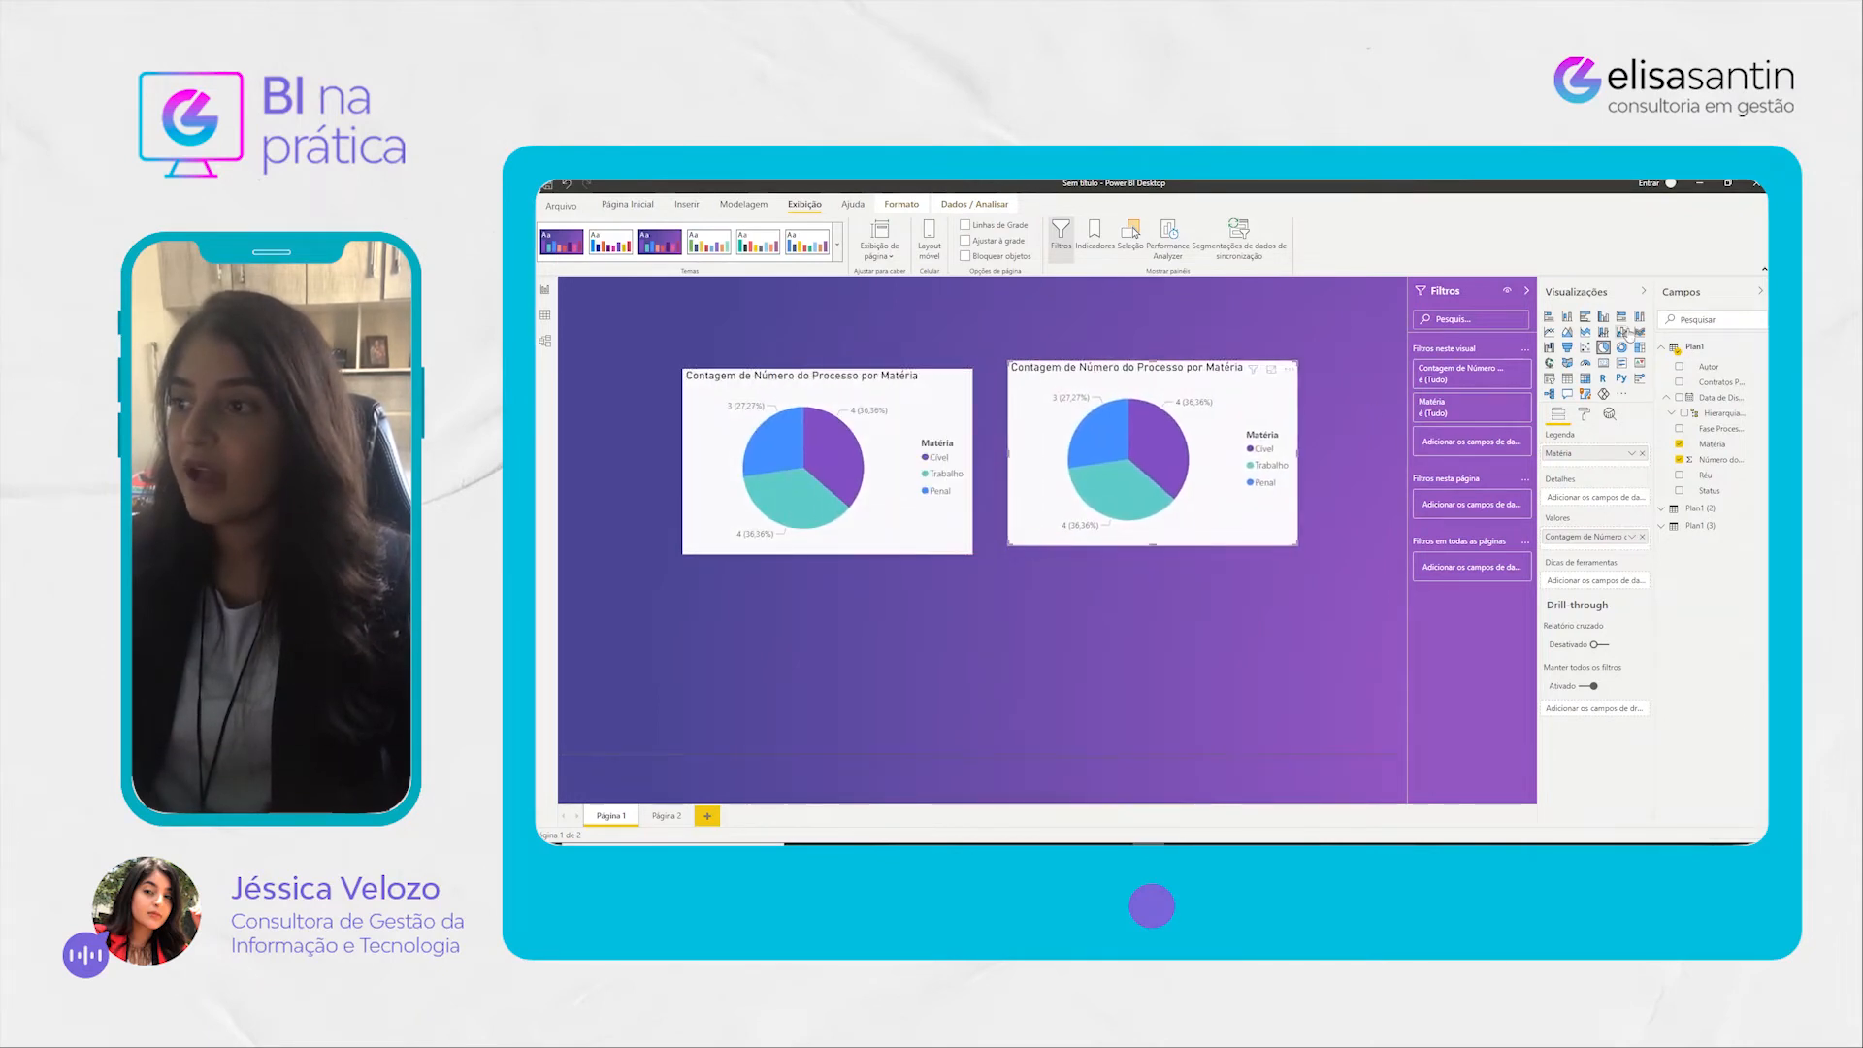
drag(1166, 391, 1161, 399)
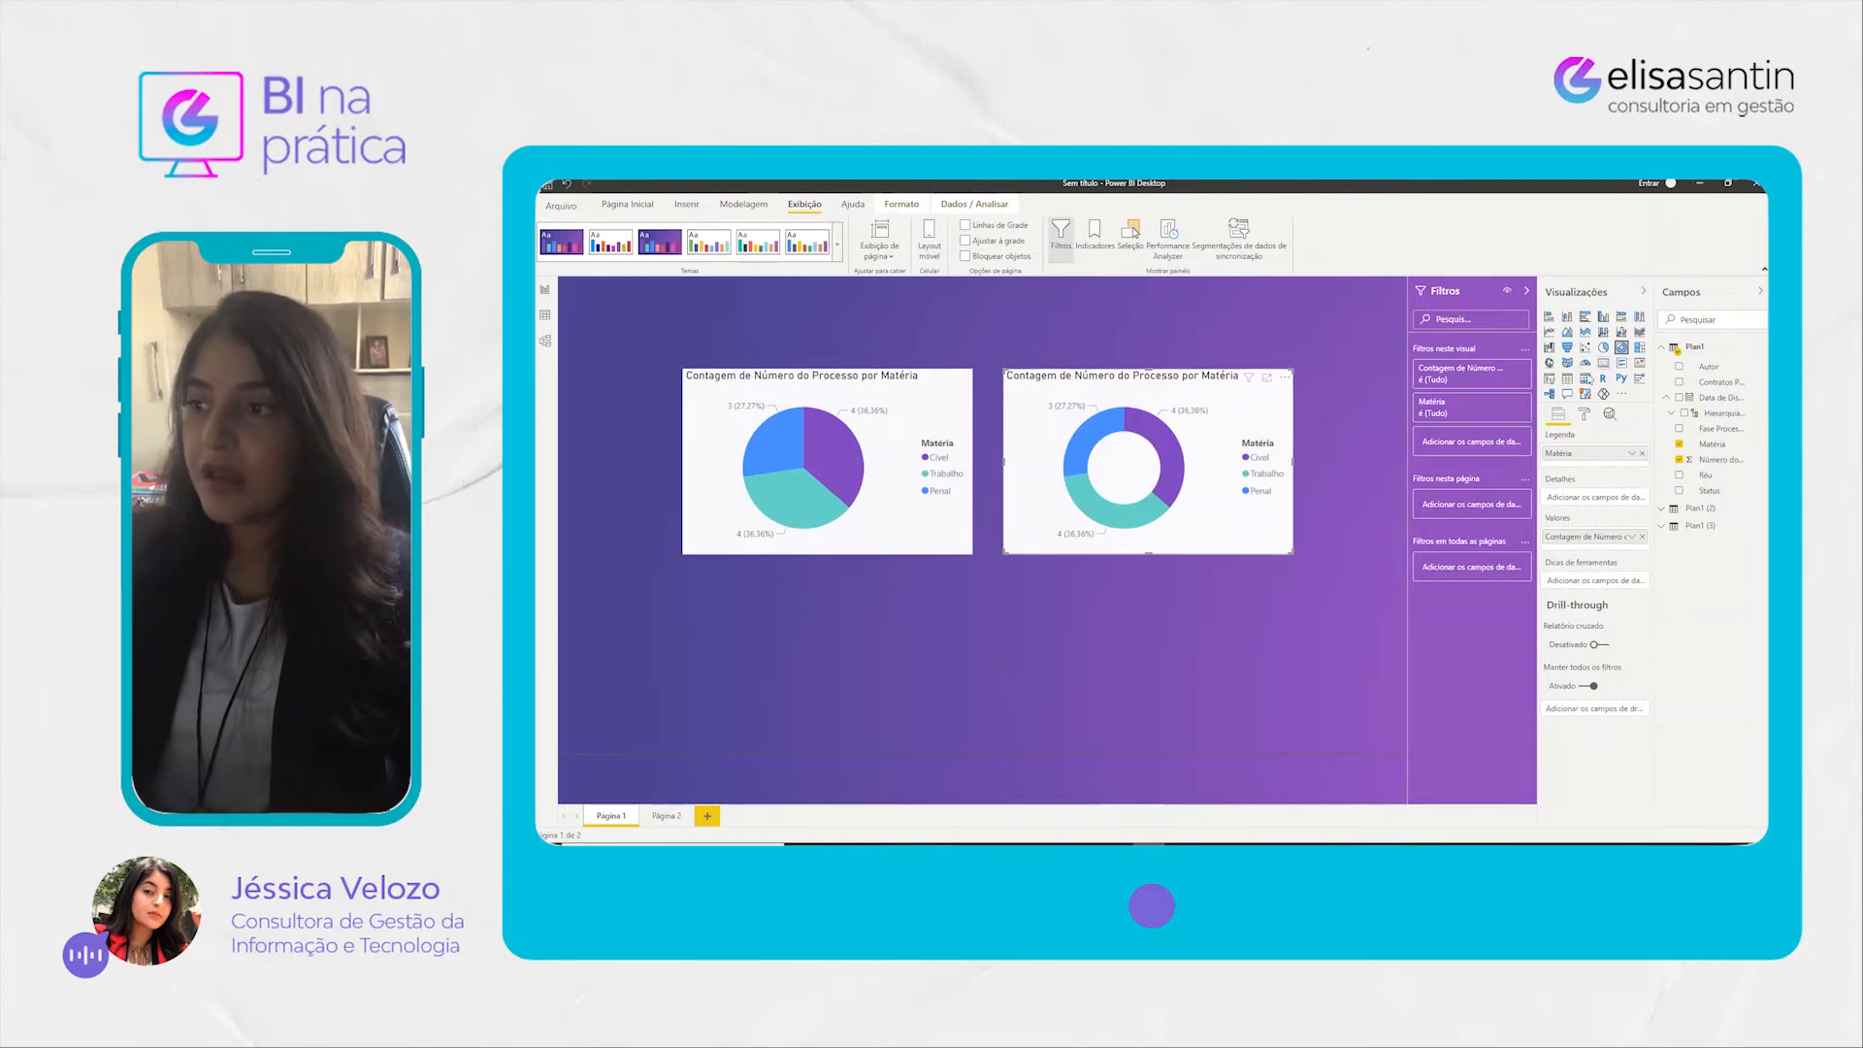
Step: Try the copy as a stacked bar chart before restoring the donut chart, and realign it level with the pie chart
click(1551, 320)
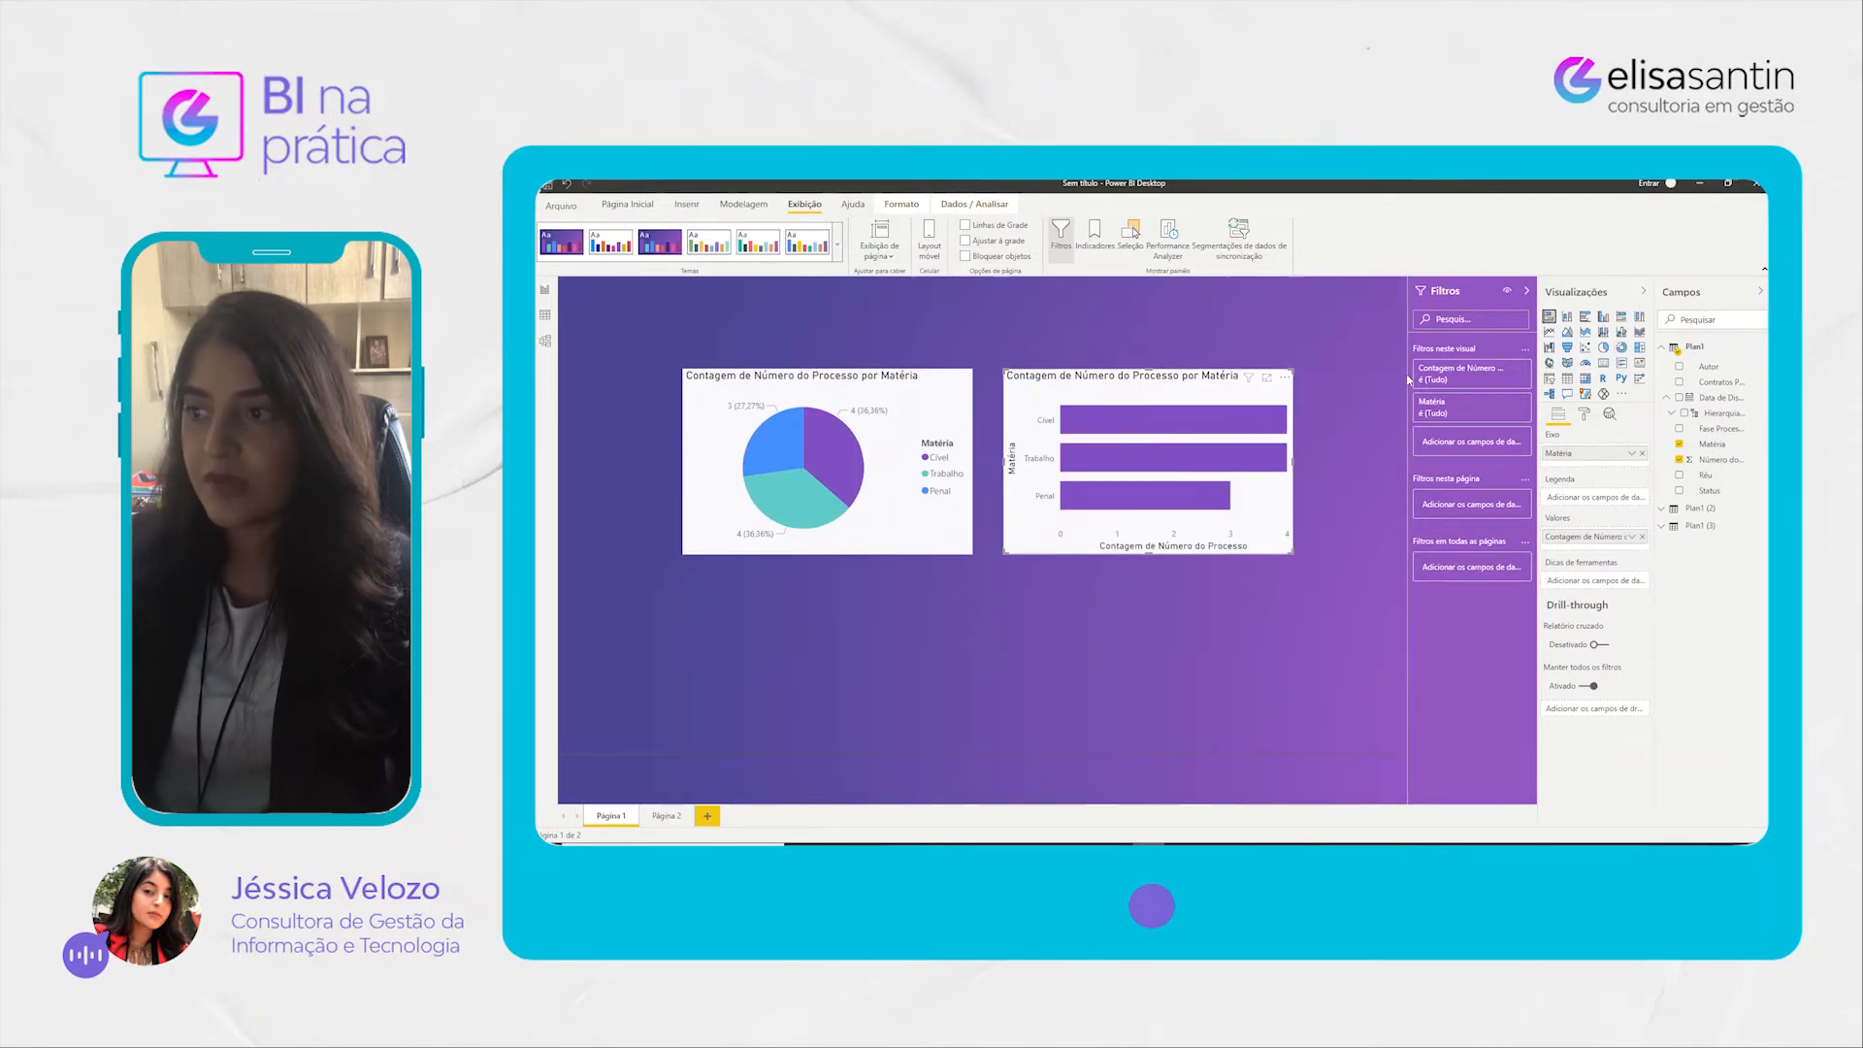
click(1622, 347)
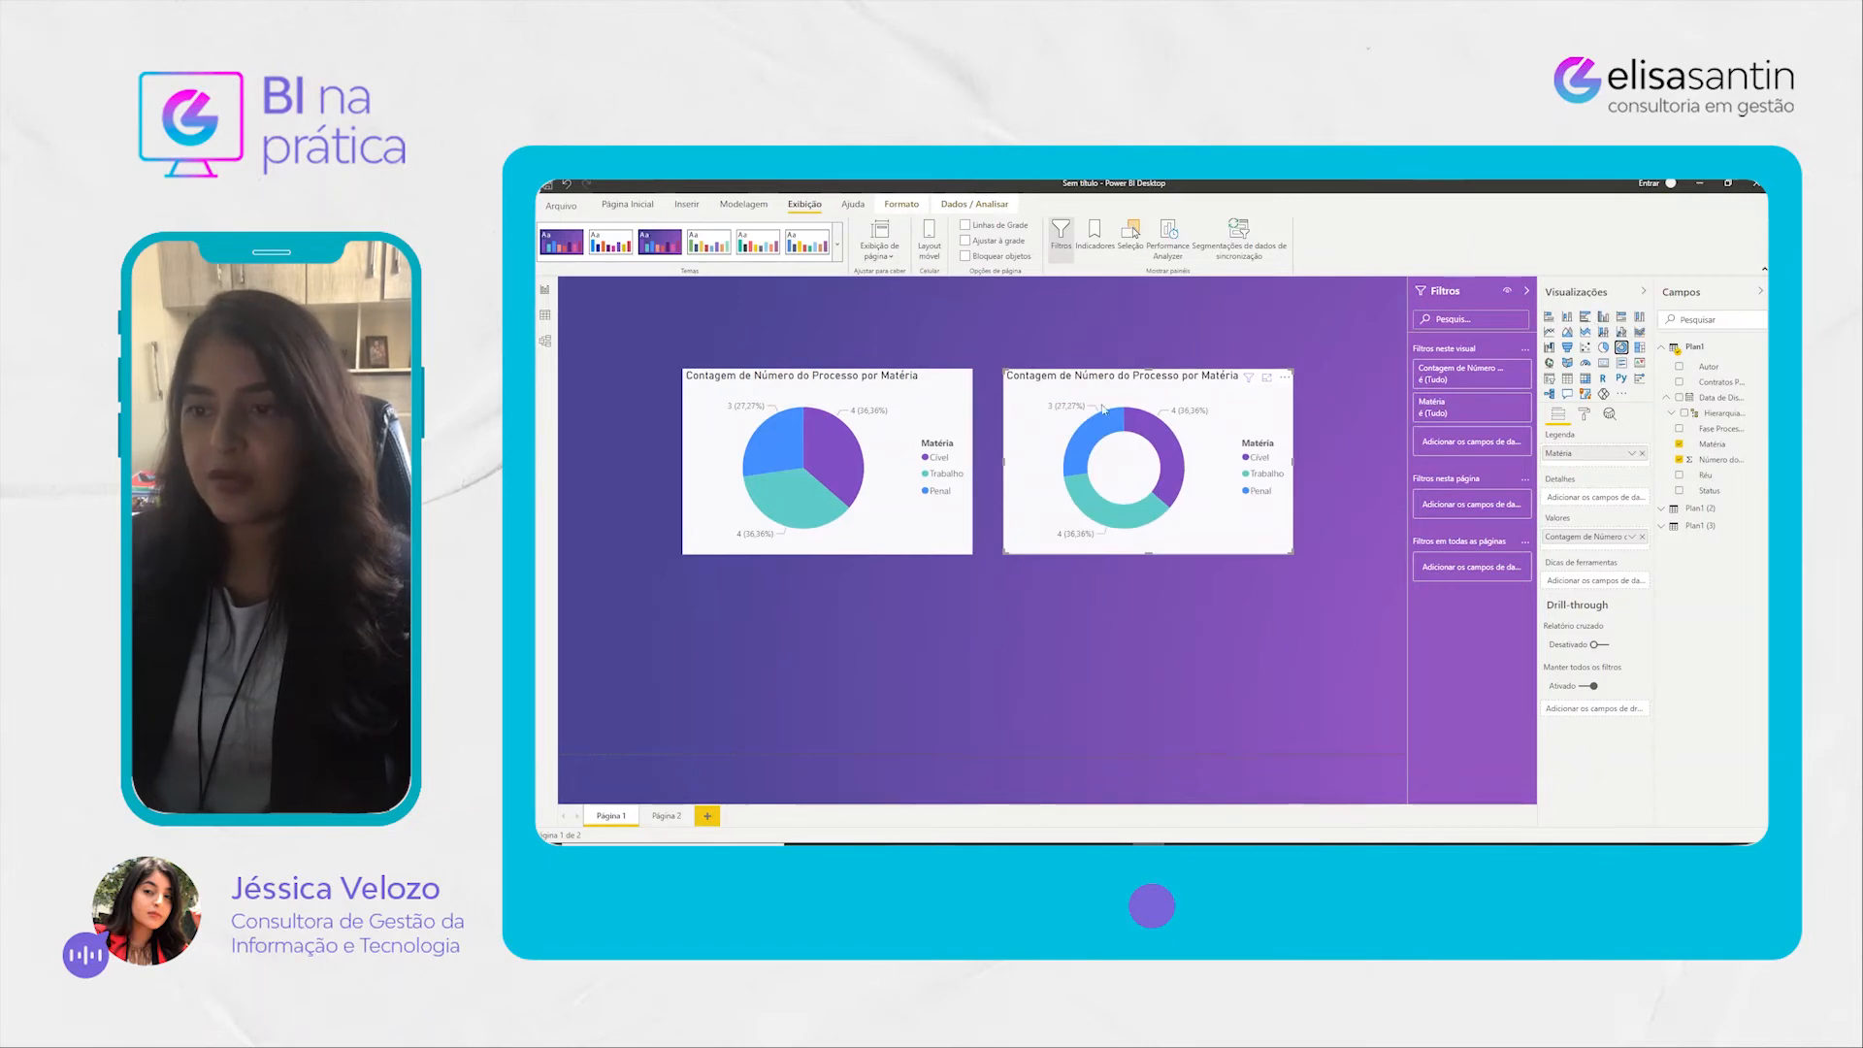
drag(898, 395, 863, 383)
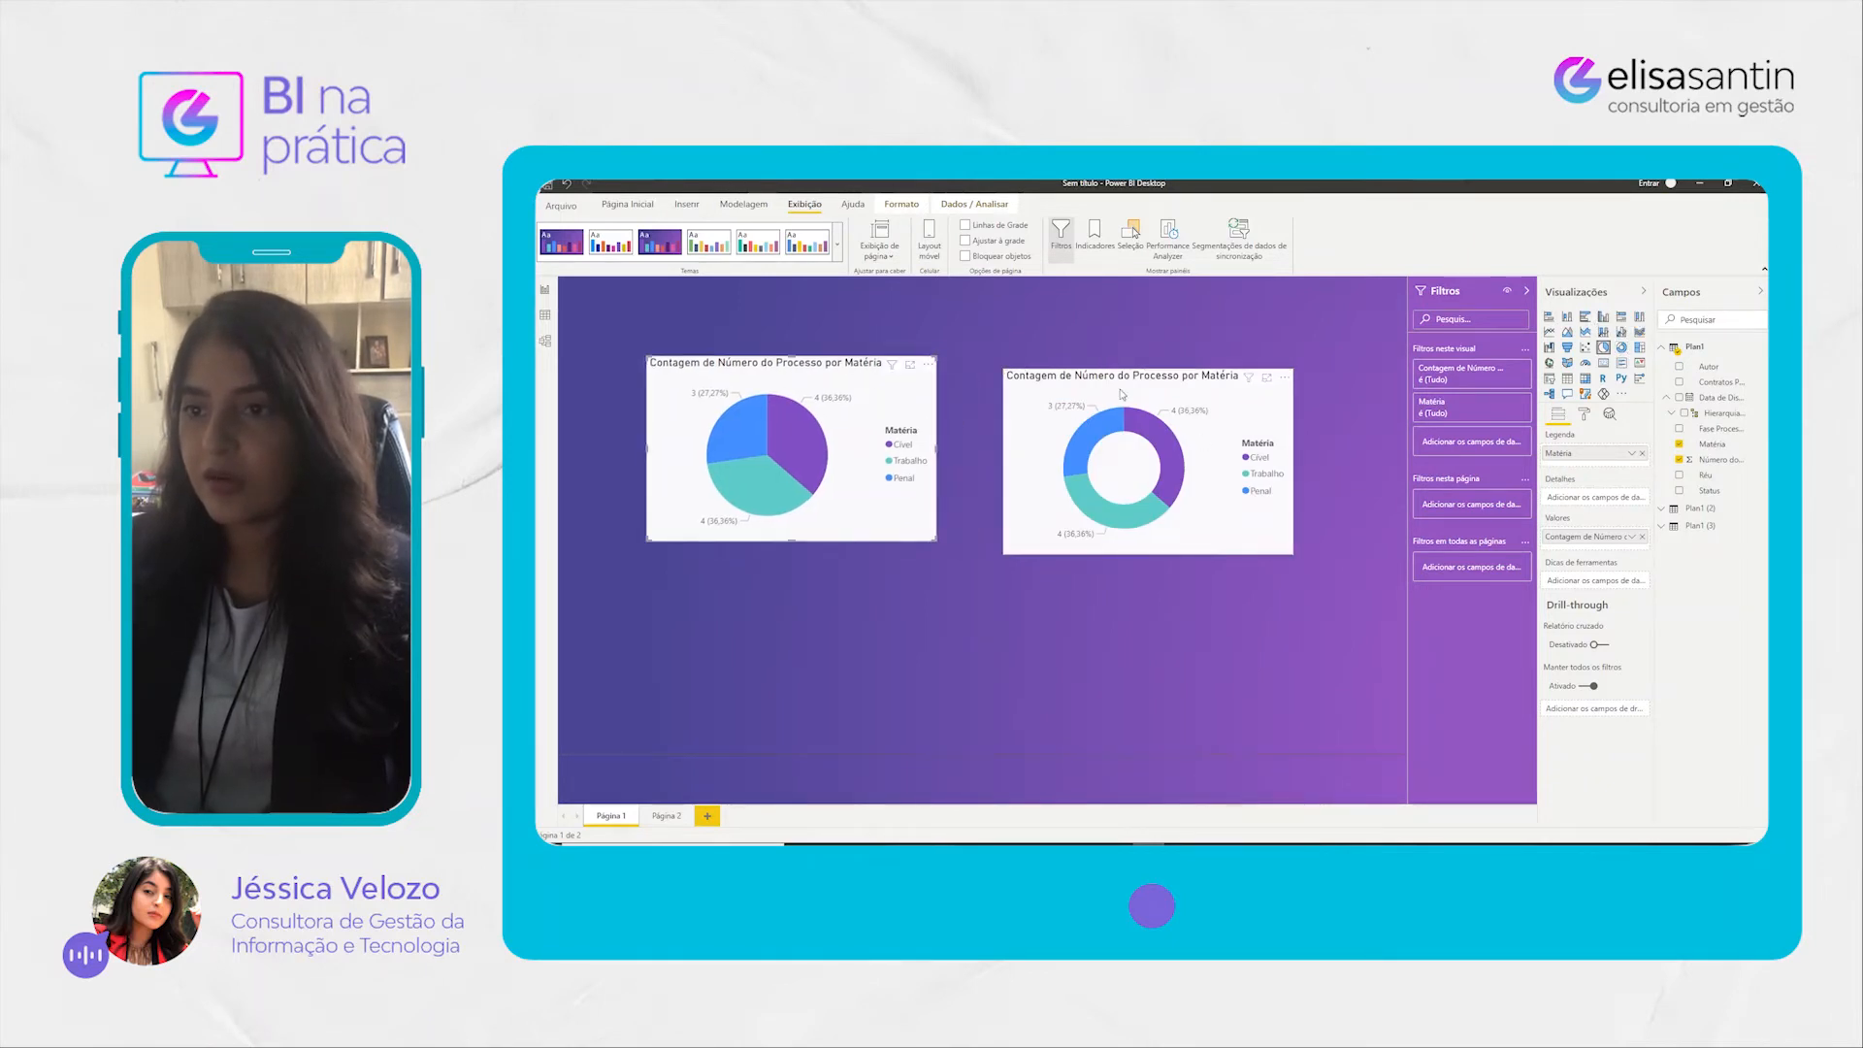
drag(1123, 394, 1115, 381)
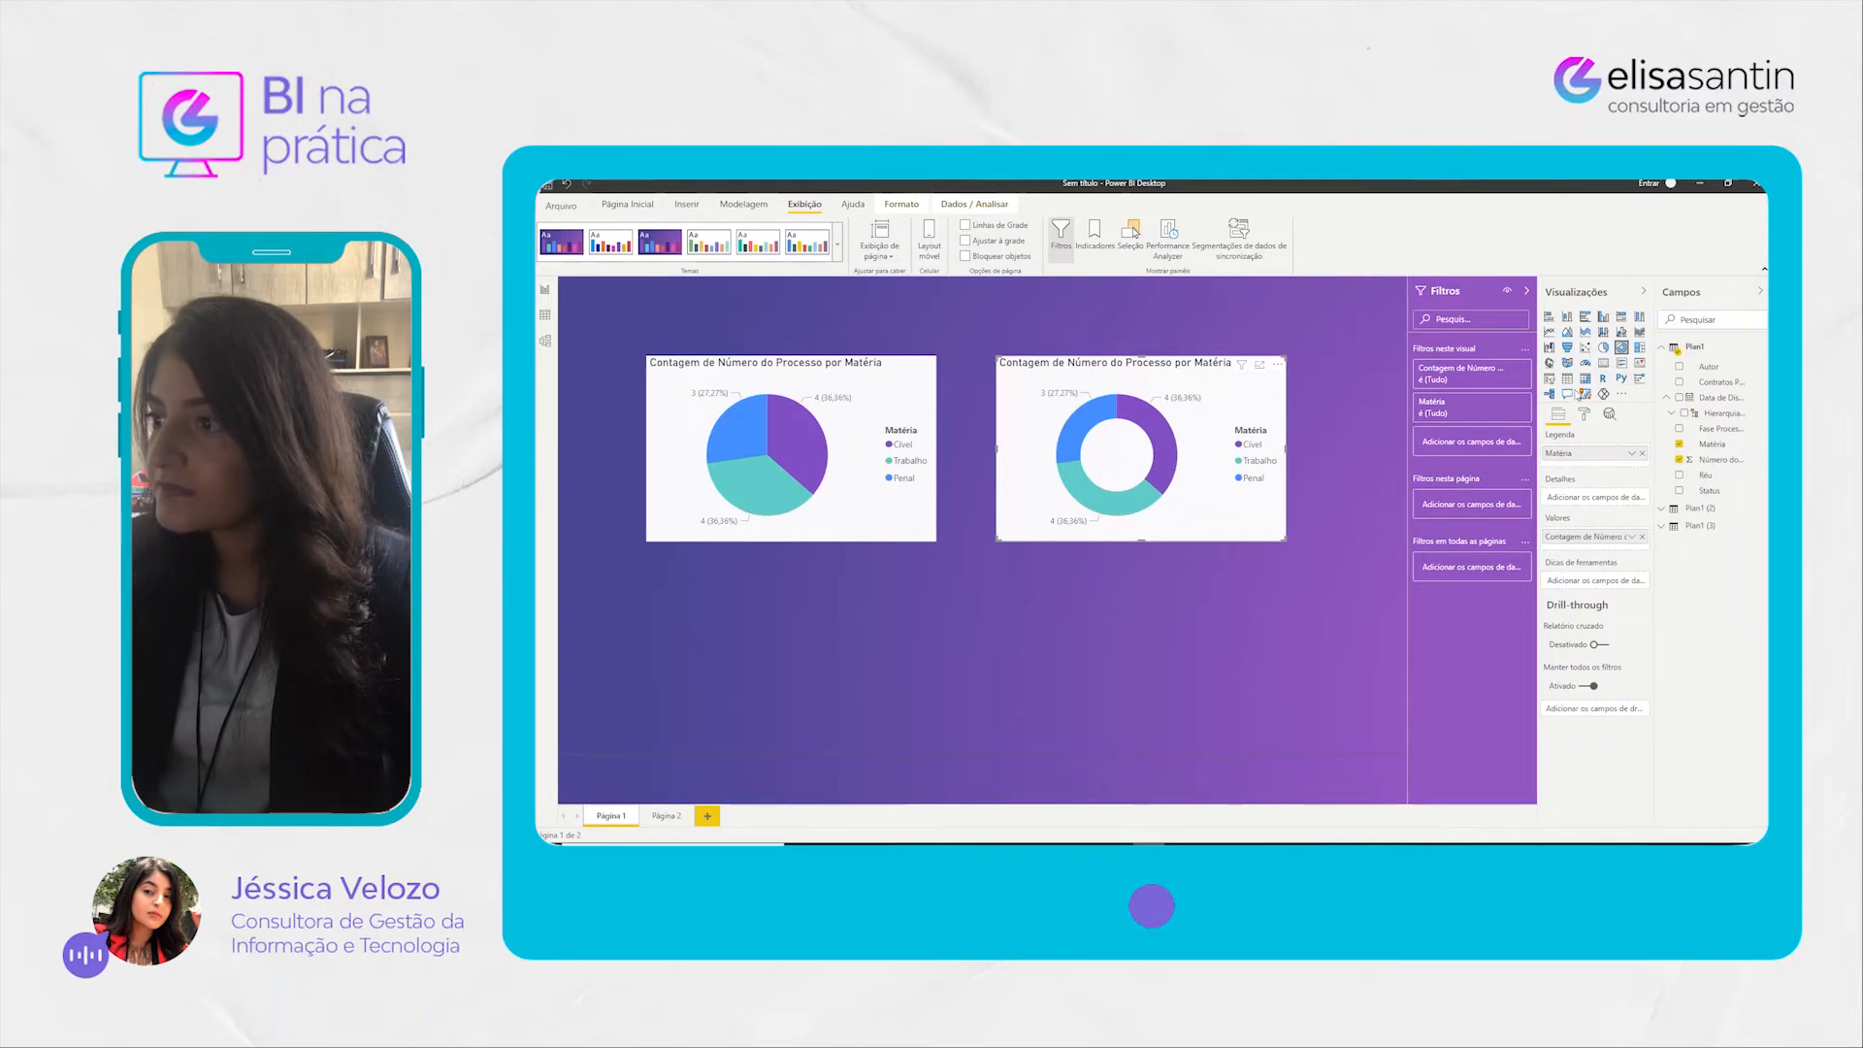
Step: Convert the donut chart to a treemap with data labels turned on, level with the pie chart
click(1640, 349)
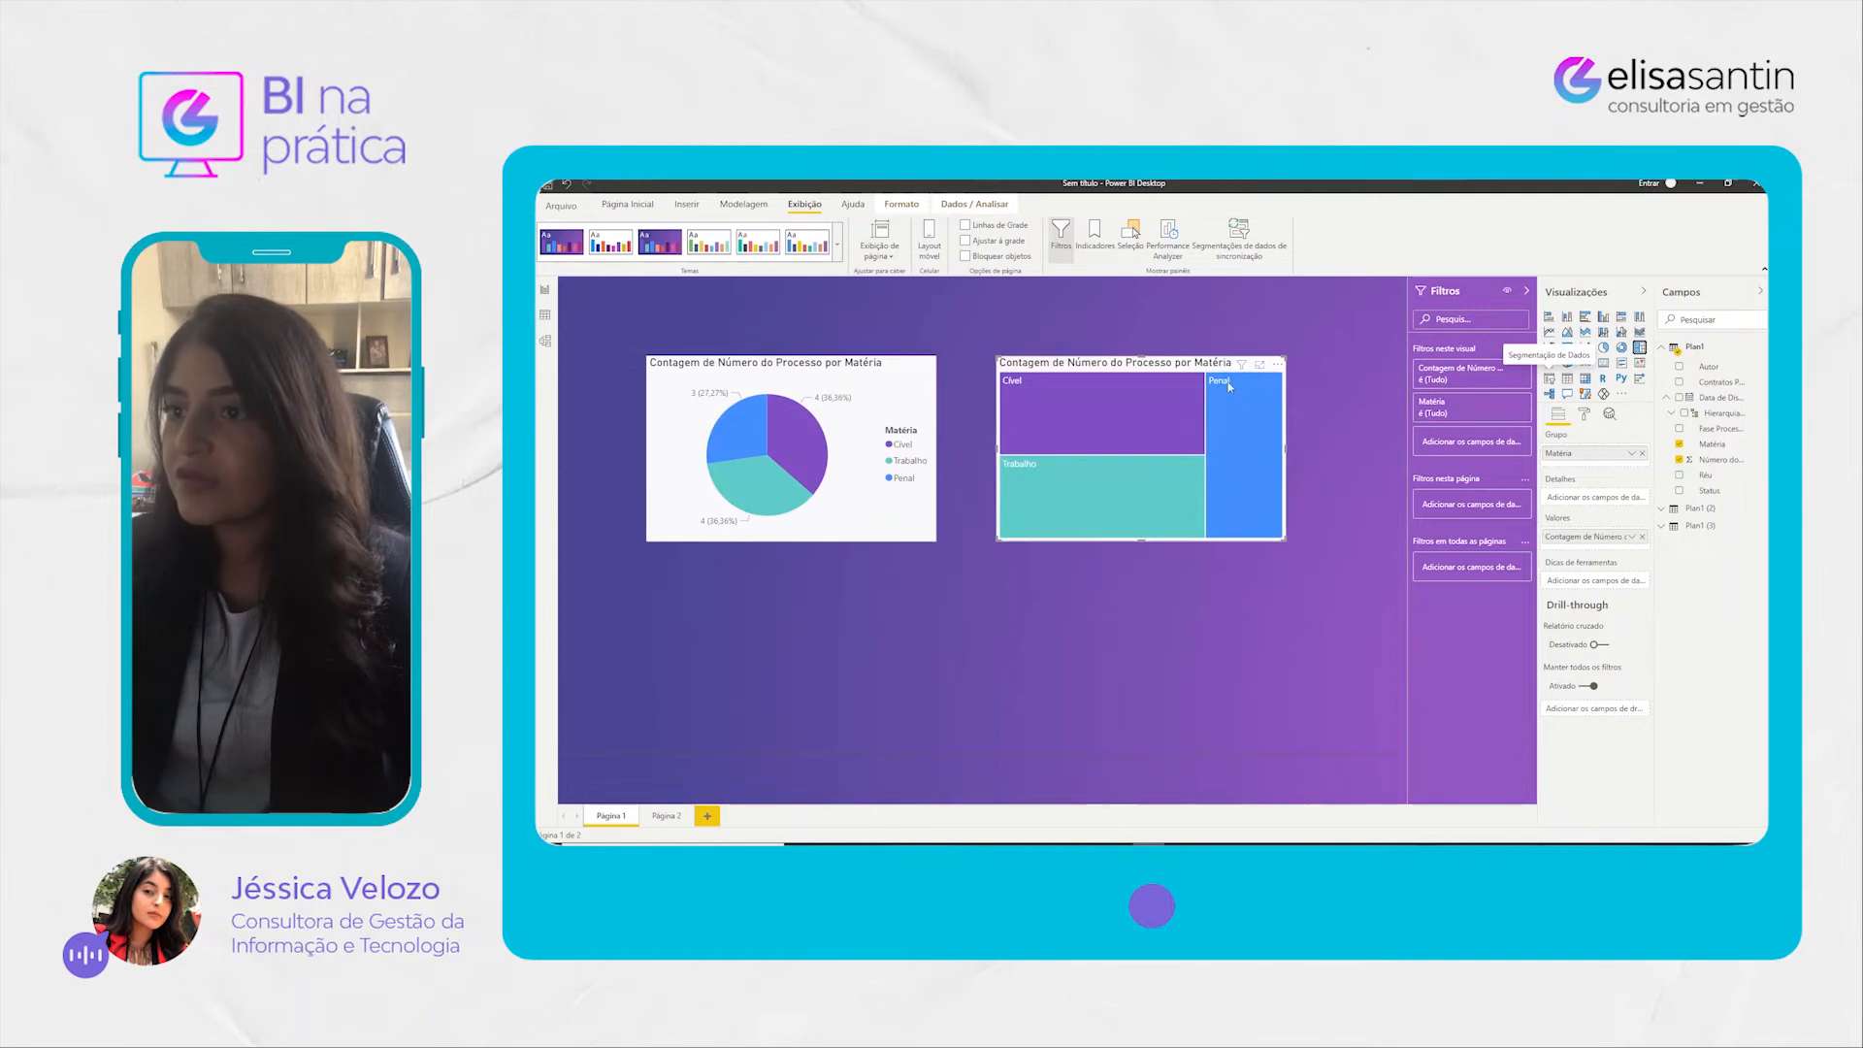
drag(1170, 371, 1167, 398)
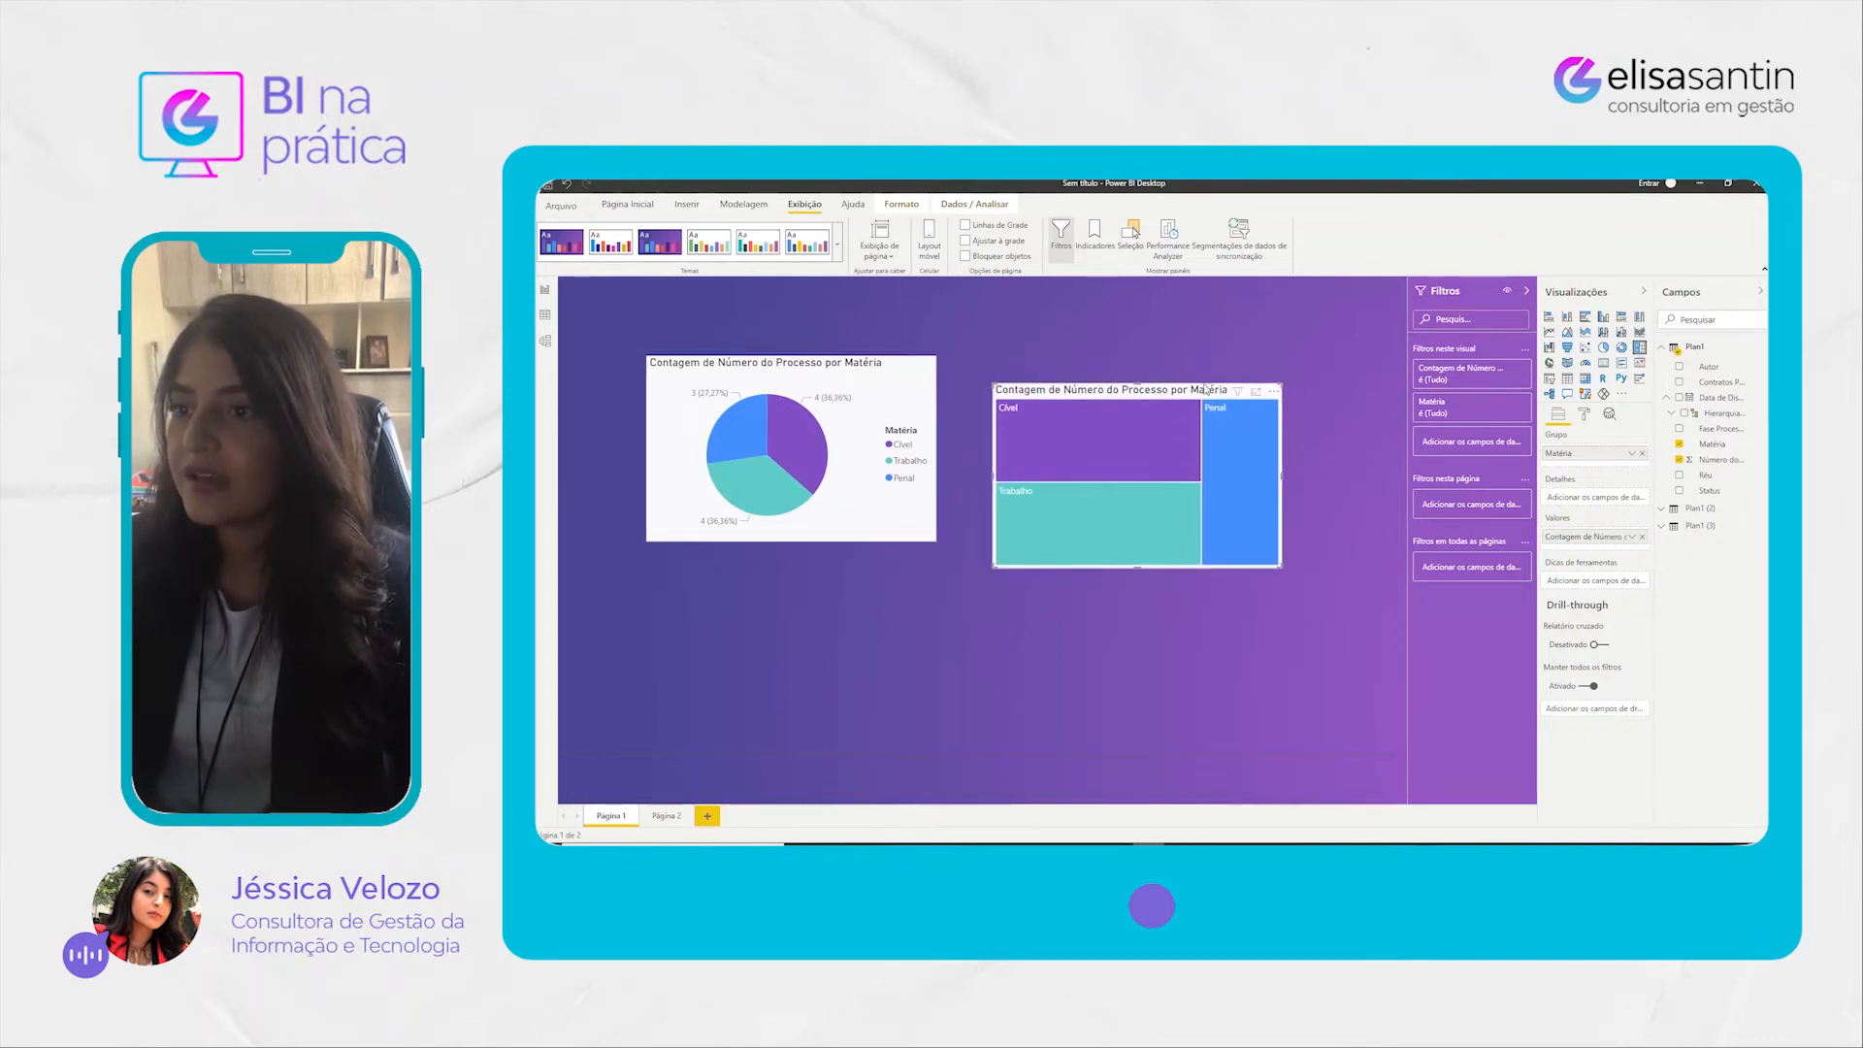
drag(1209, 392, 1209, 376)
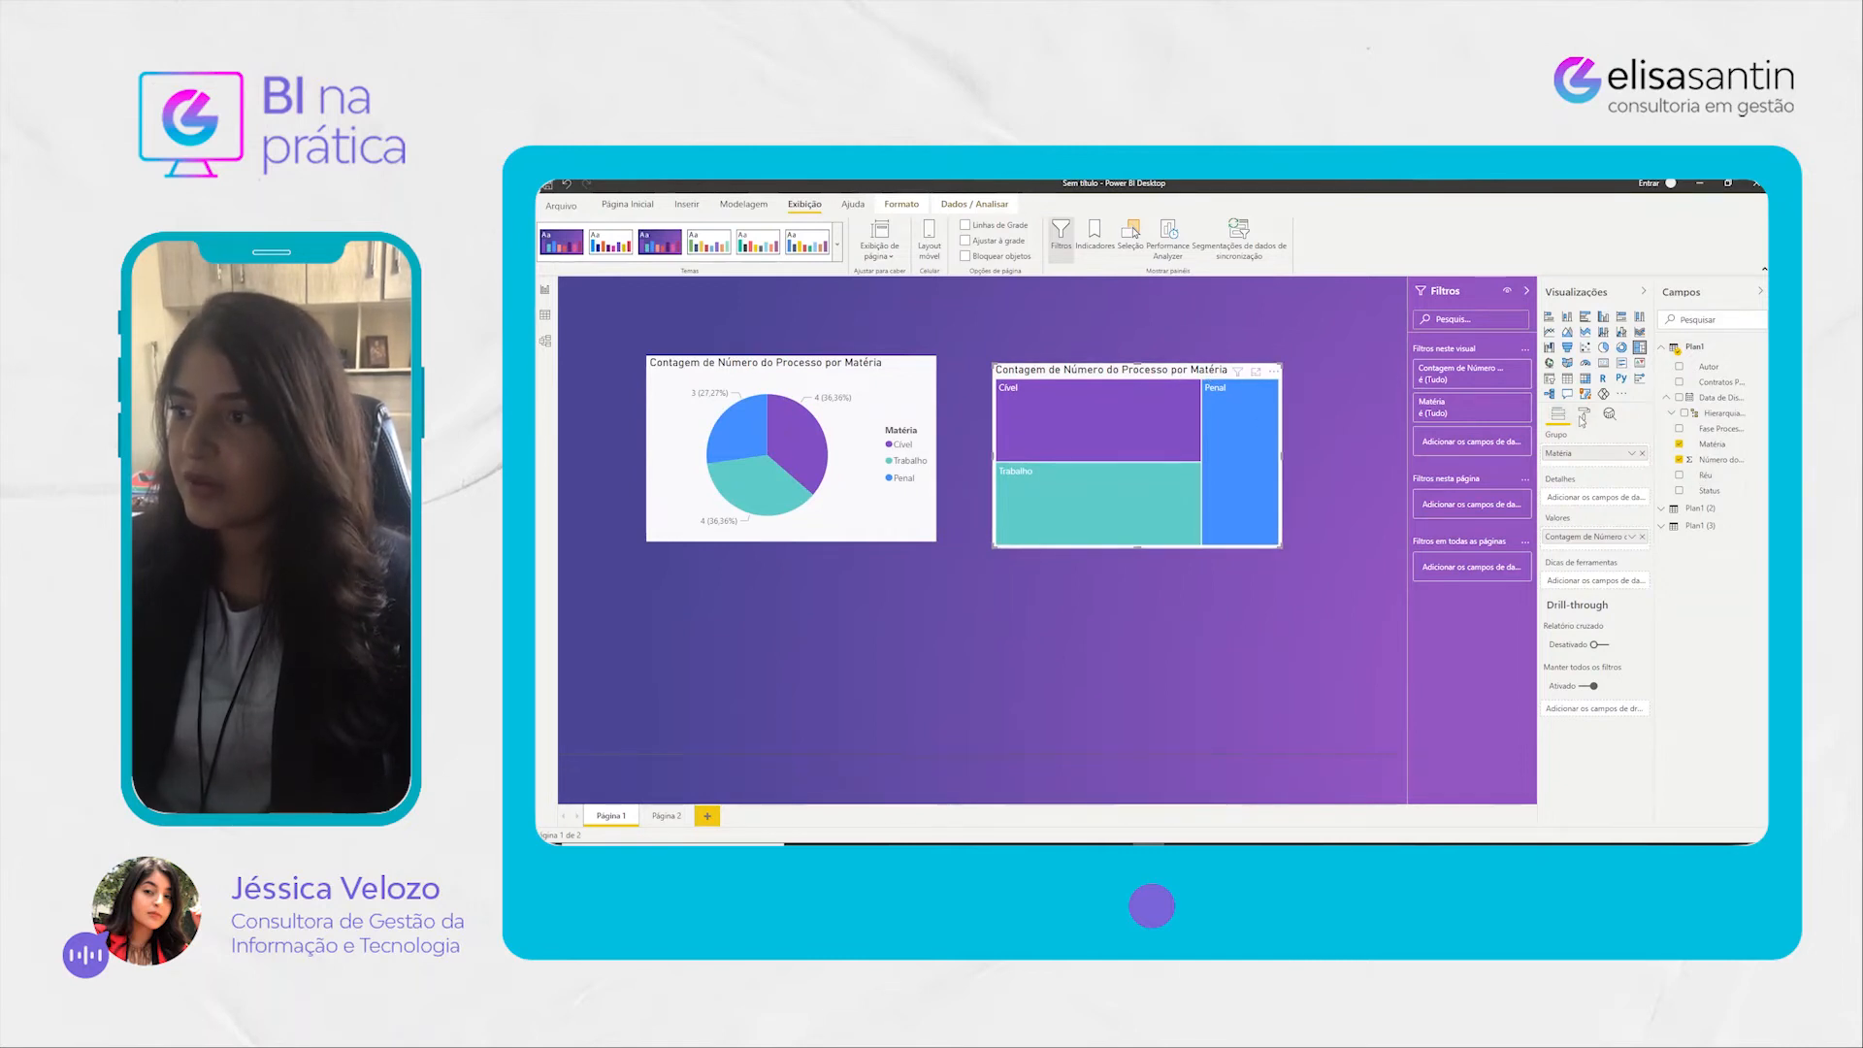
click(1584, 413)
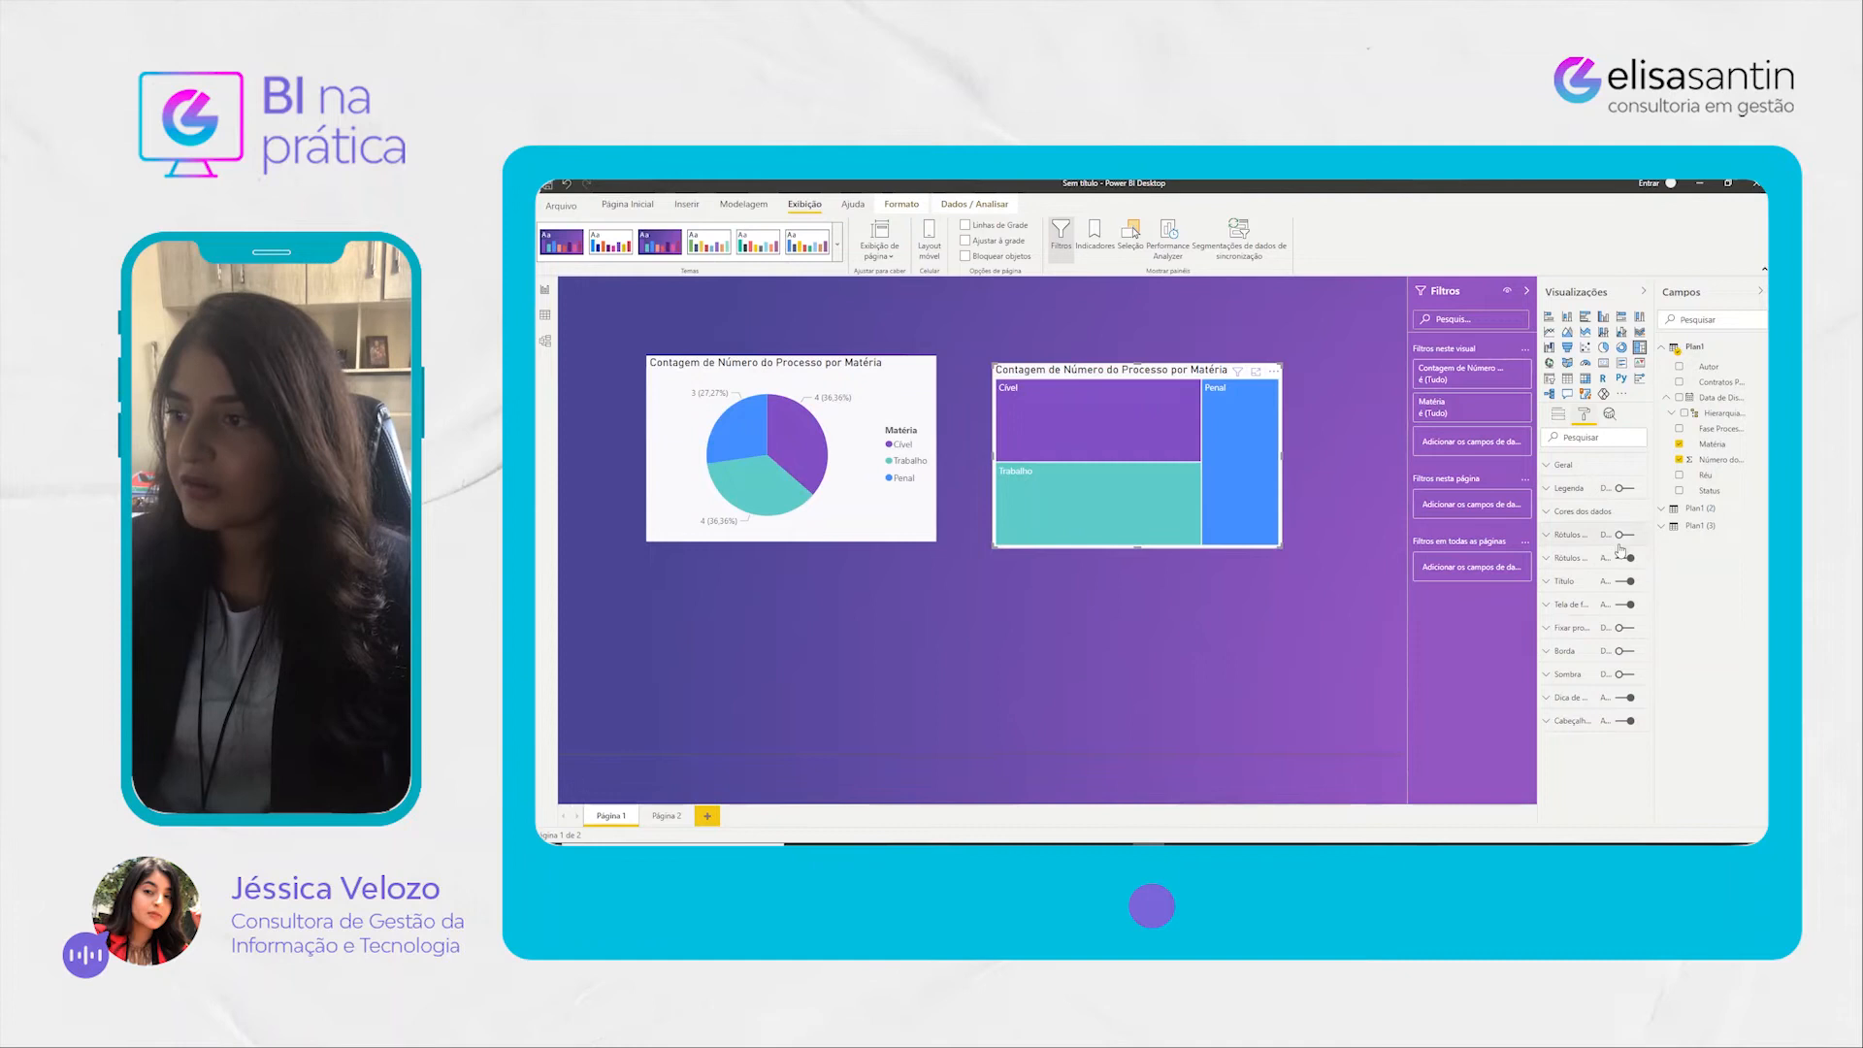
click(1619, 537)
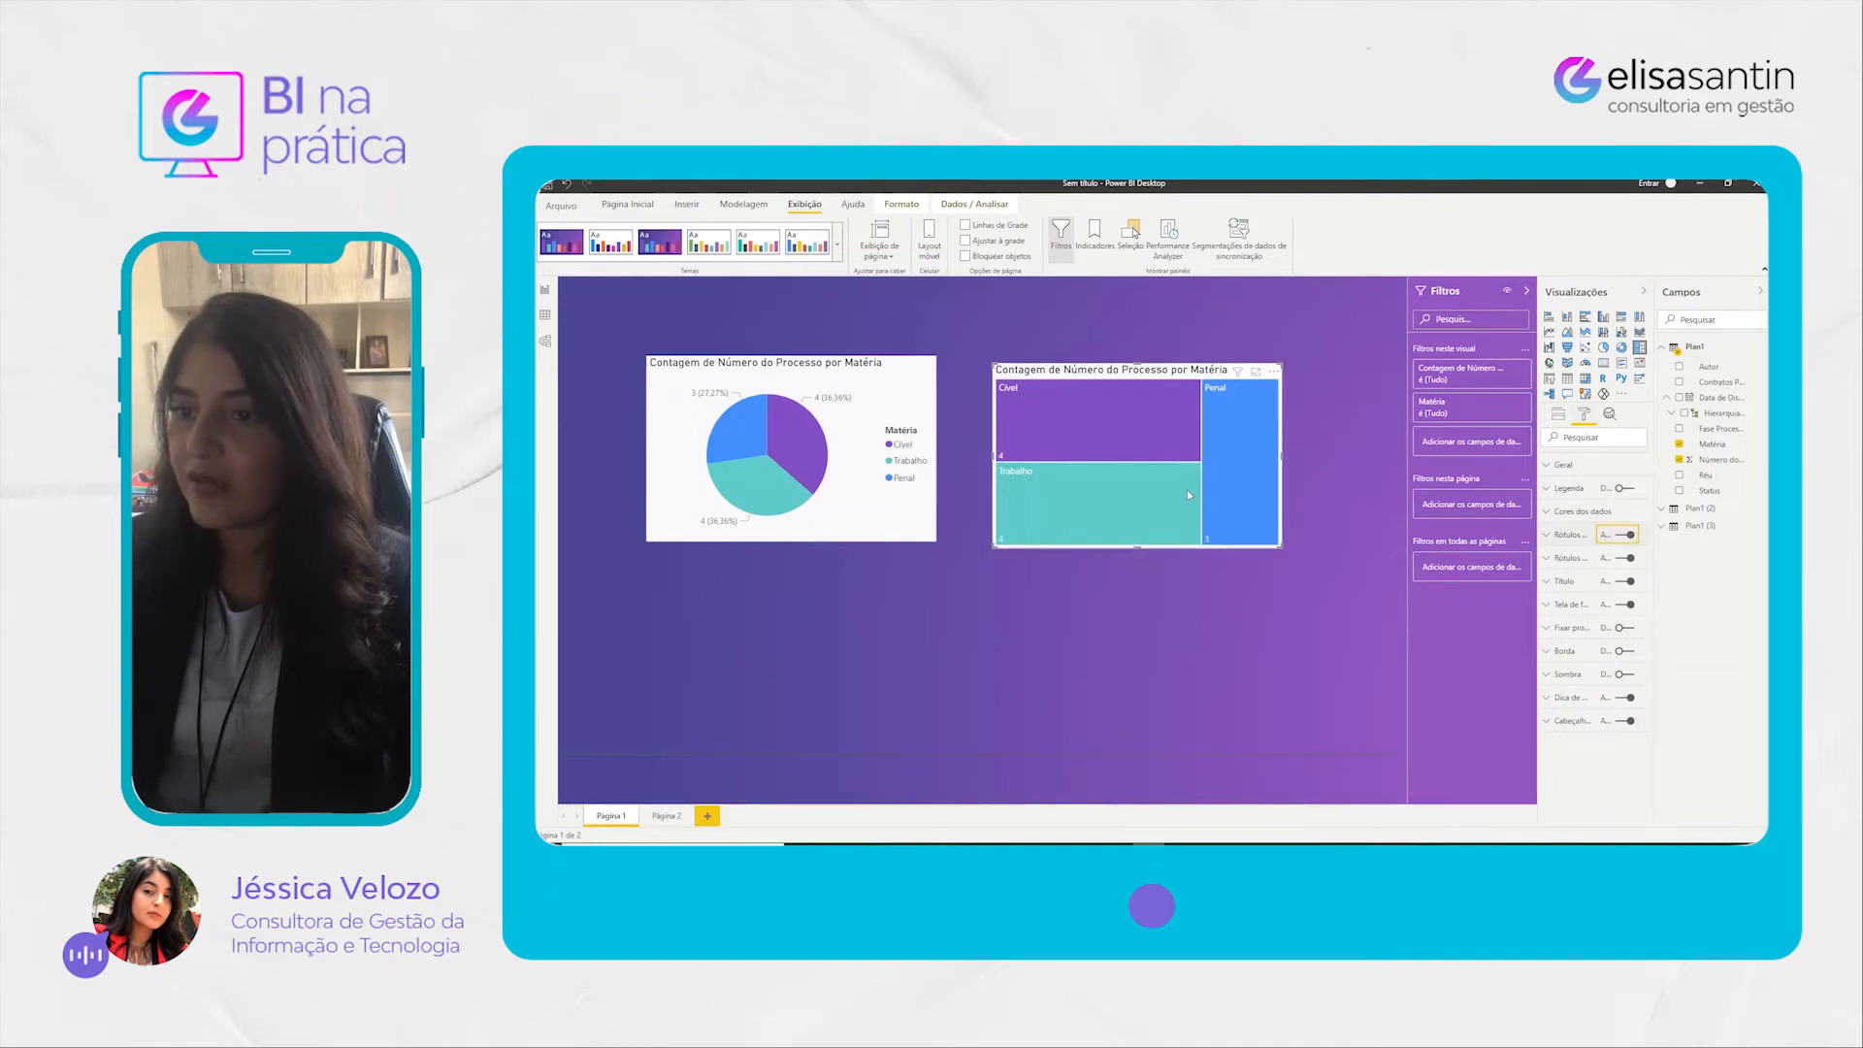
drag(1140, 381, 1137, 370)
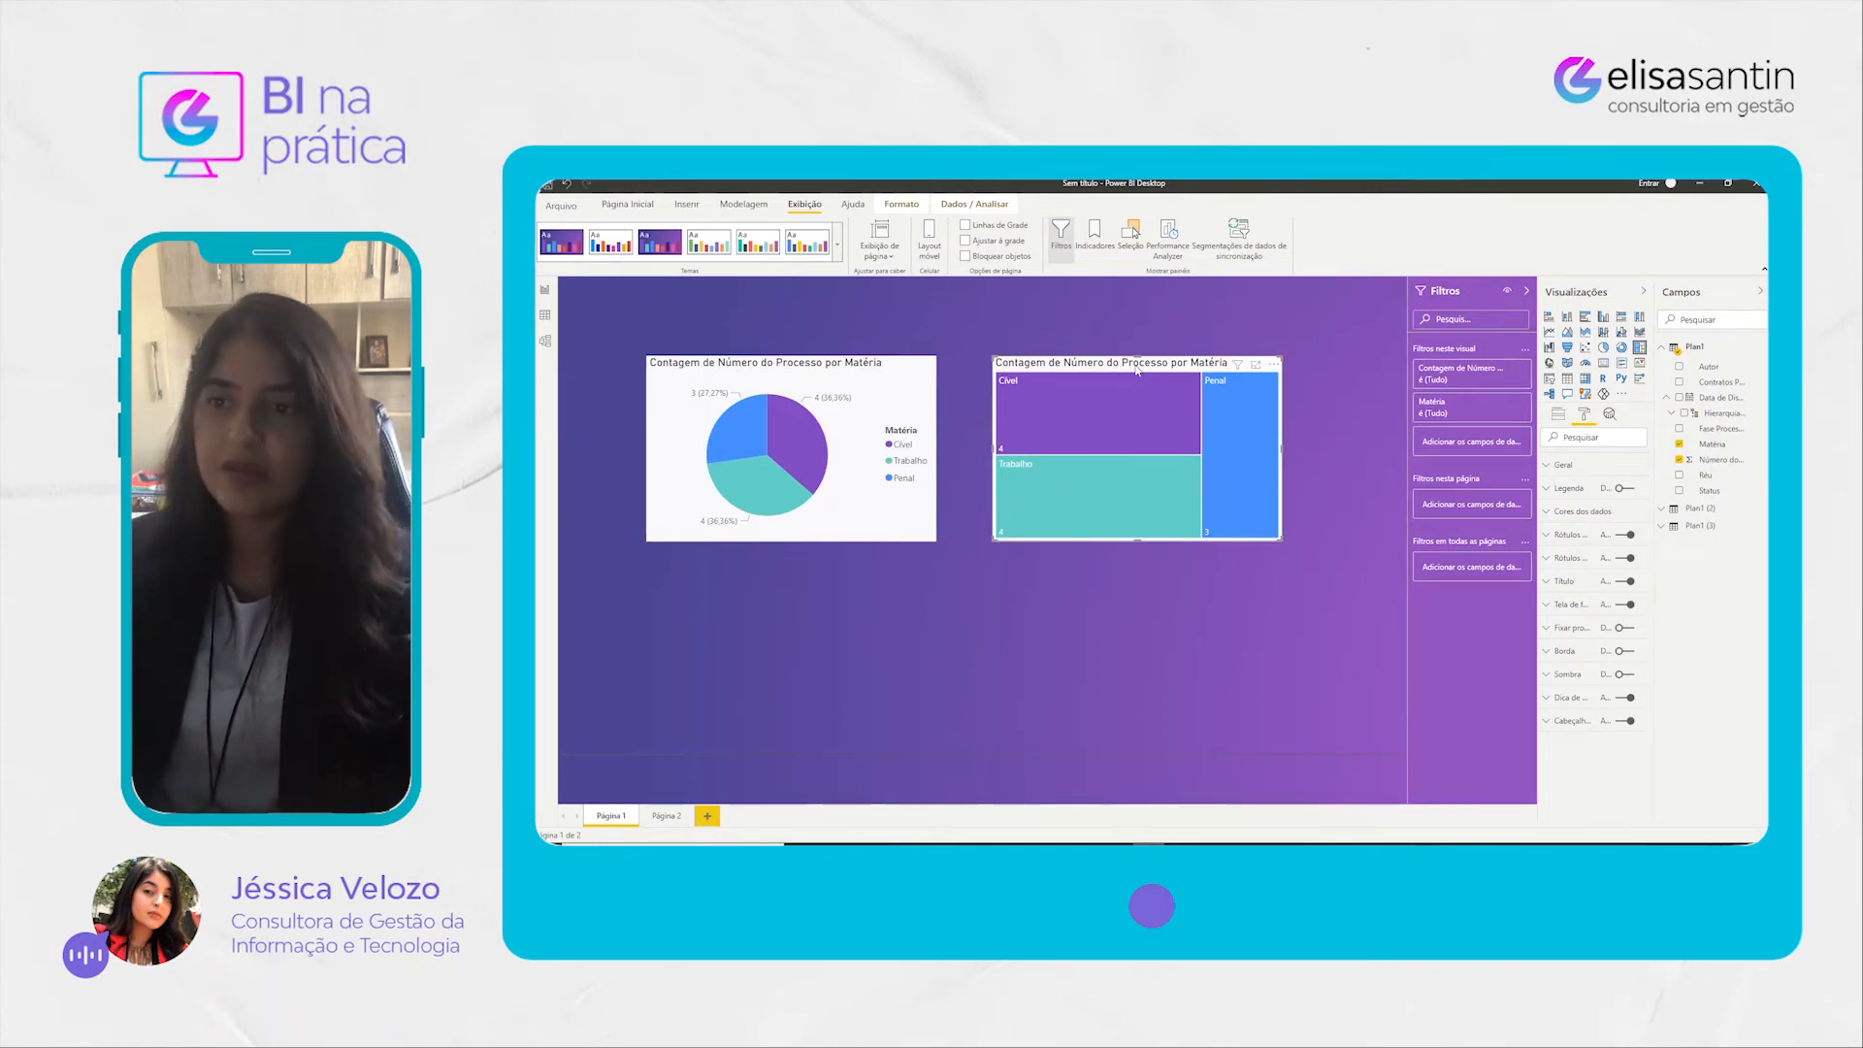
Step: Place the treemap directly below the pie chart, testing cross-highlighting by selecting and clearing its Cível block
click(1092, 433)
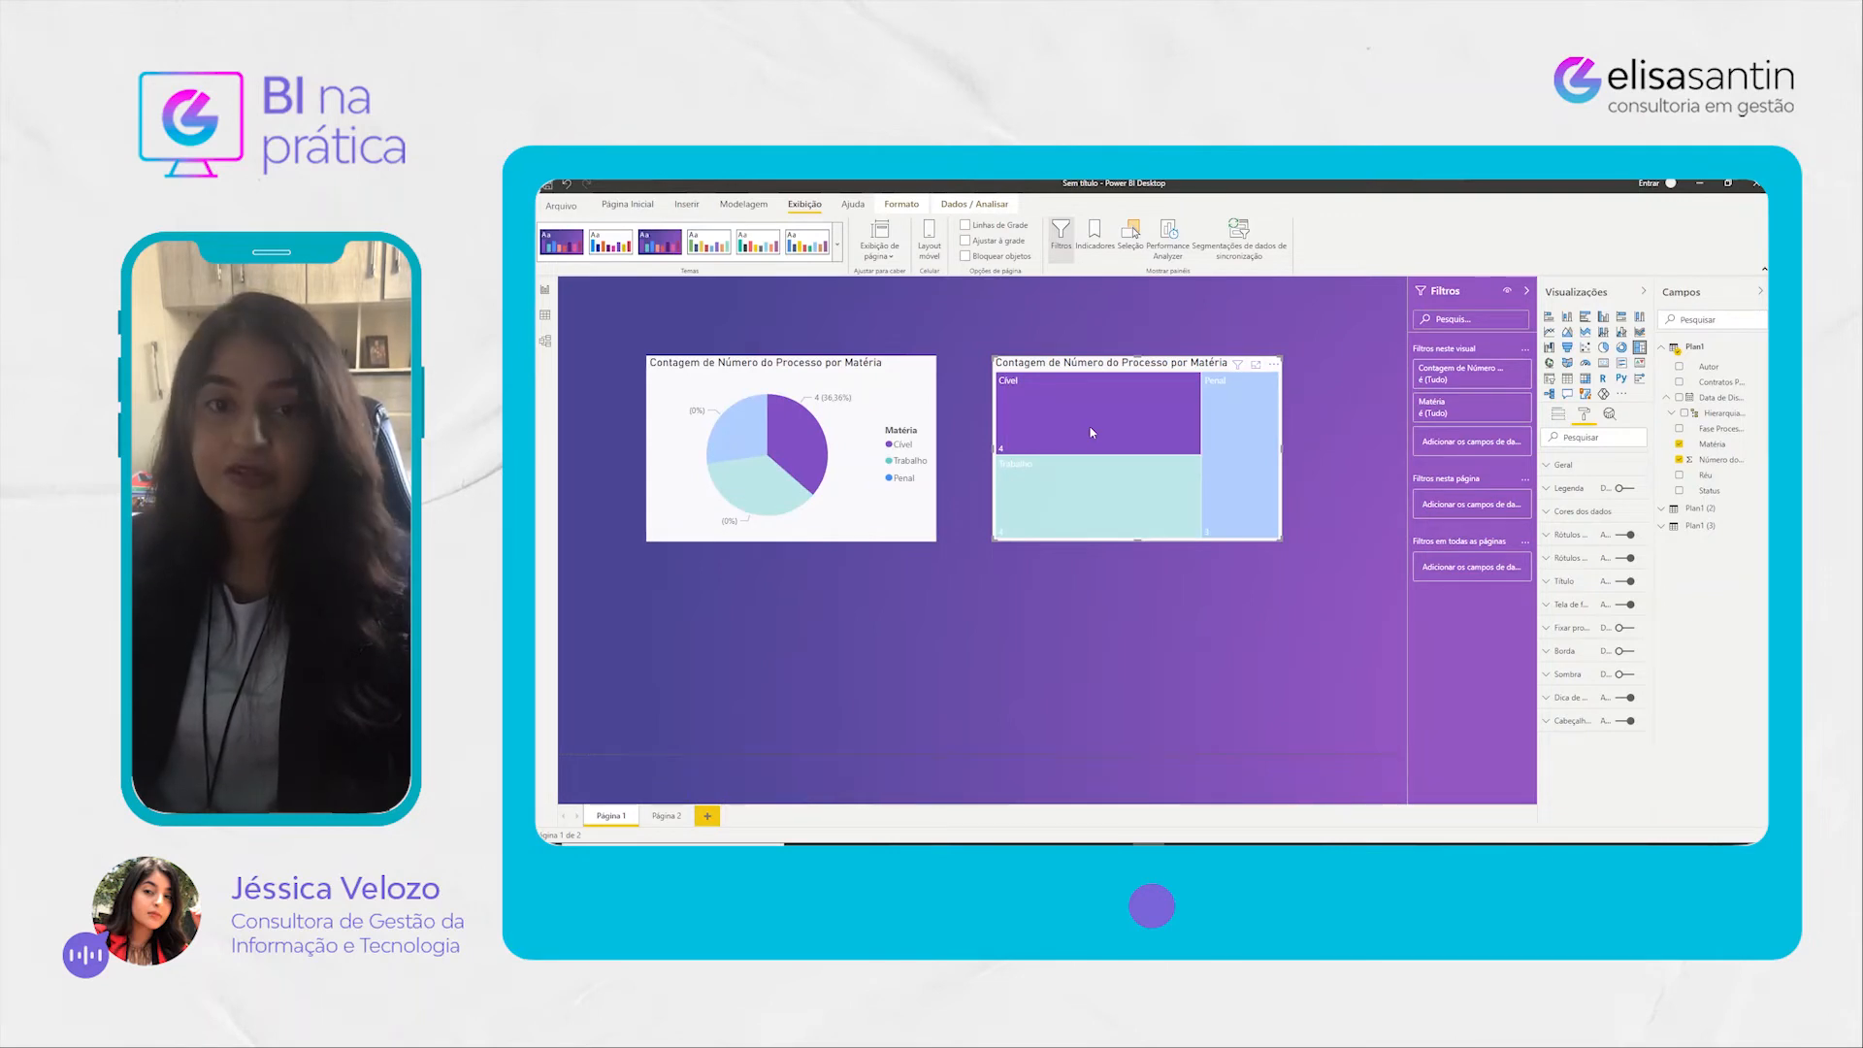
click(1080, 435)
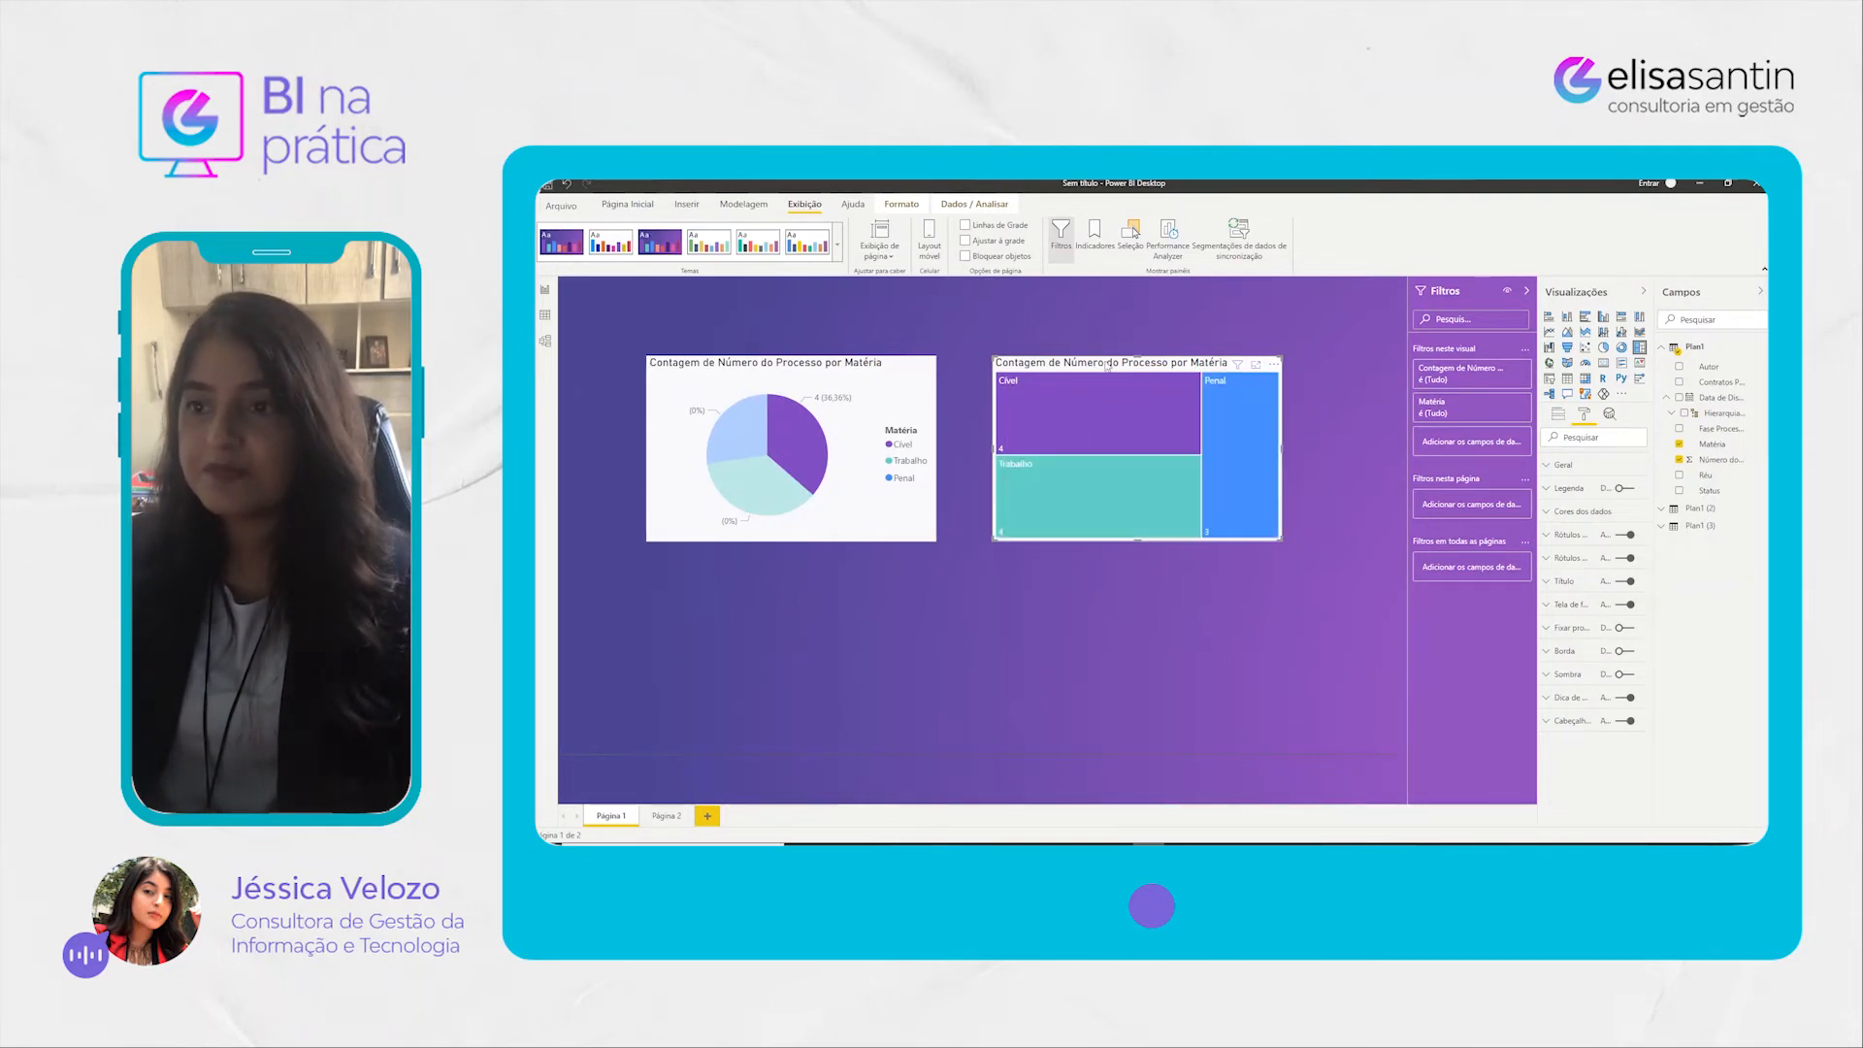
drag(1088, 375, 774, 596)
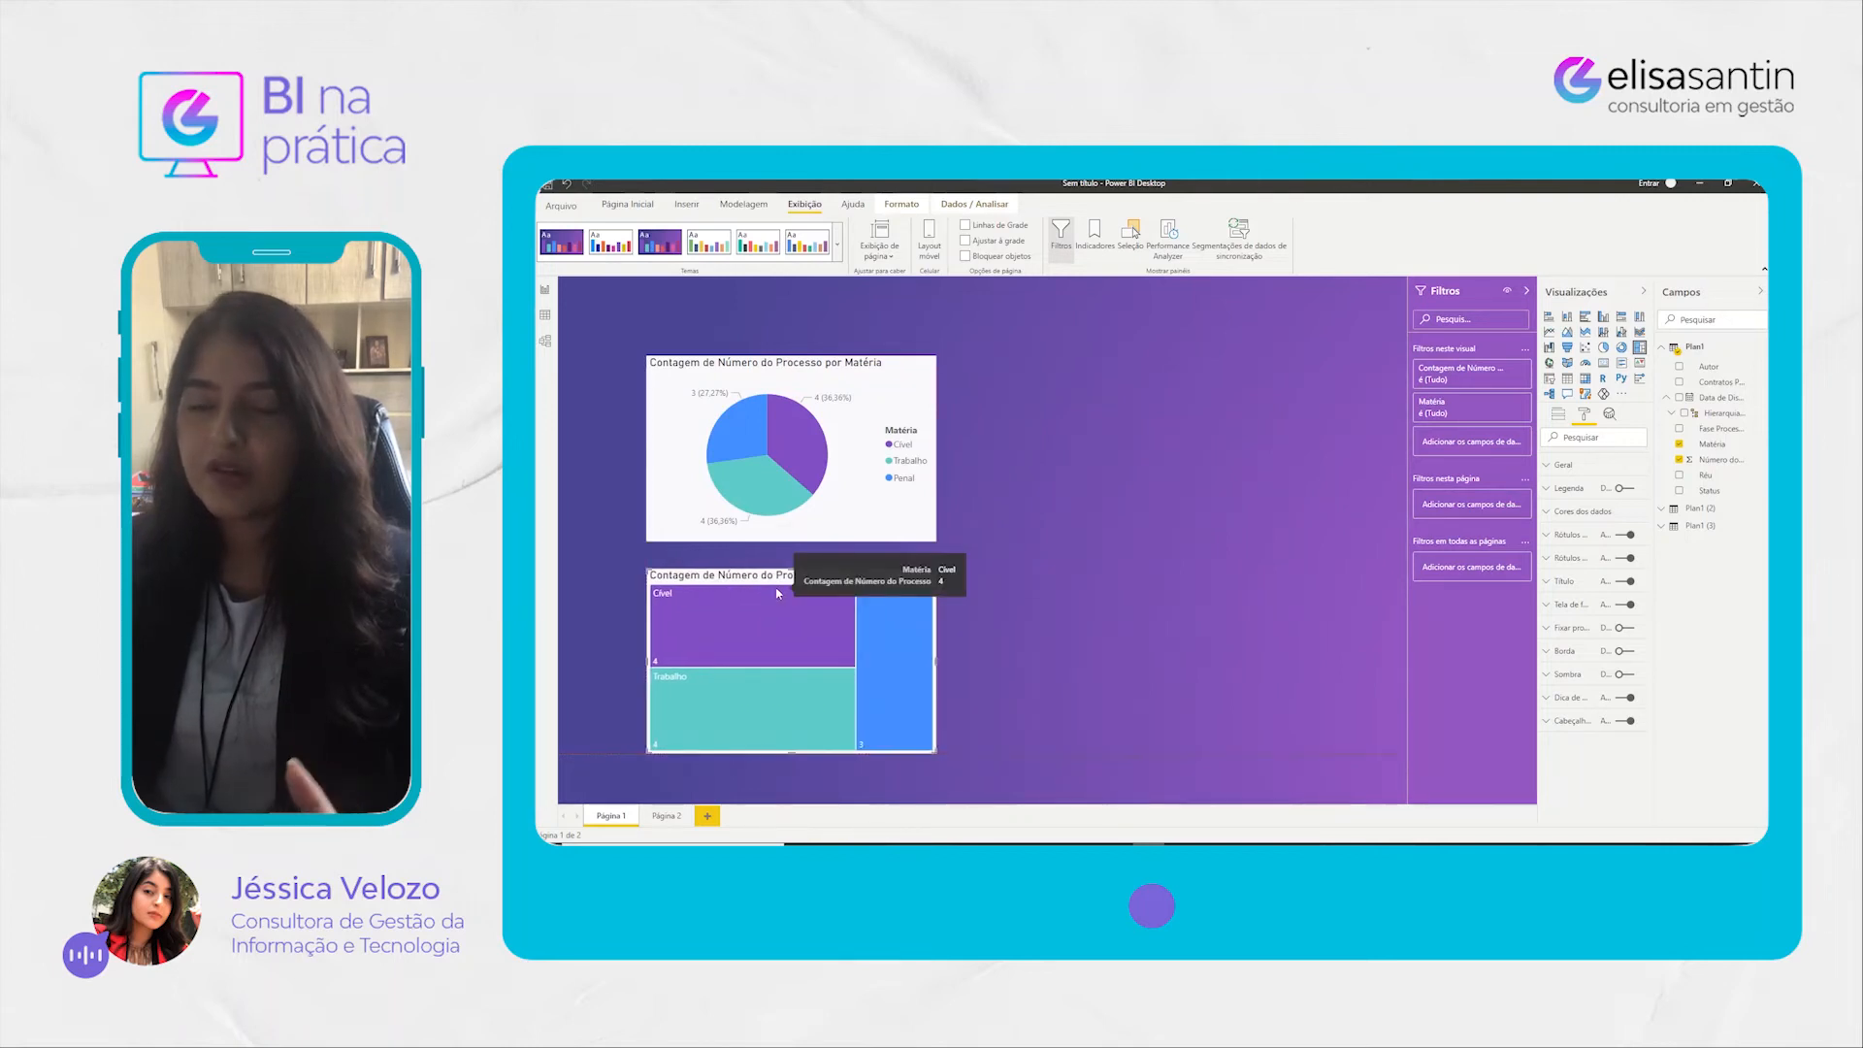
click(777, 594)
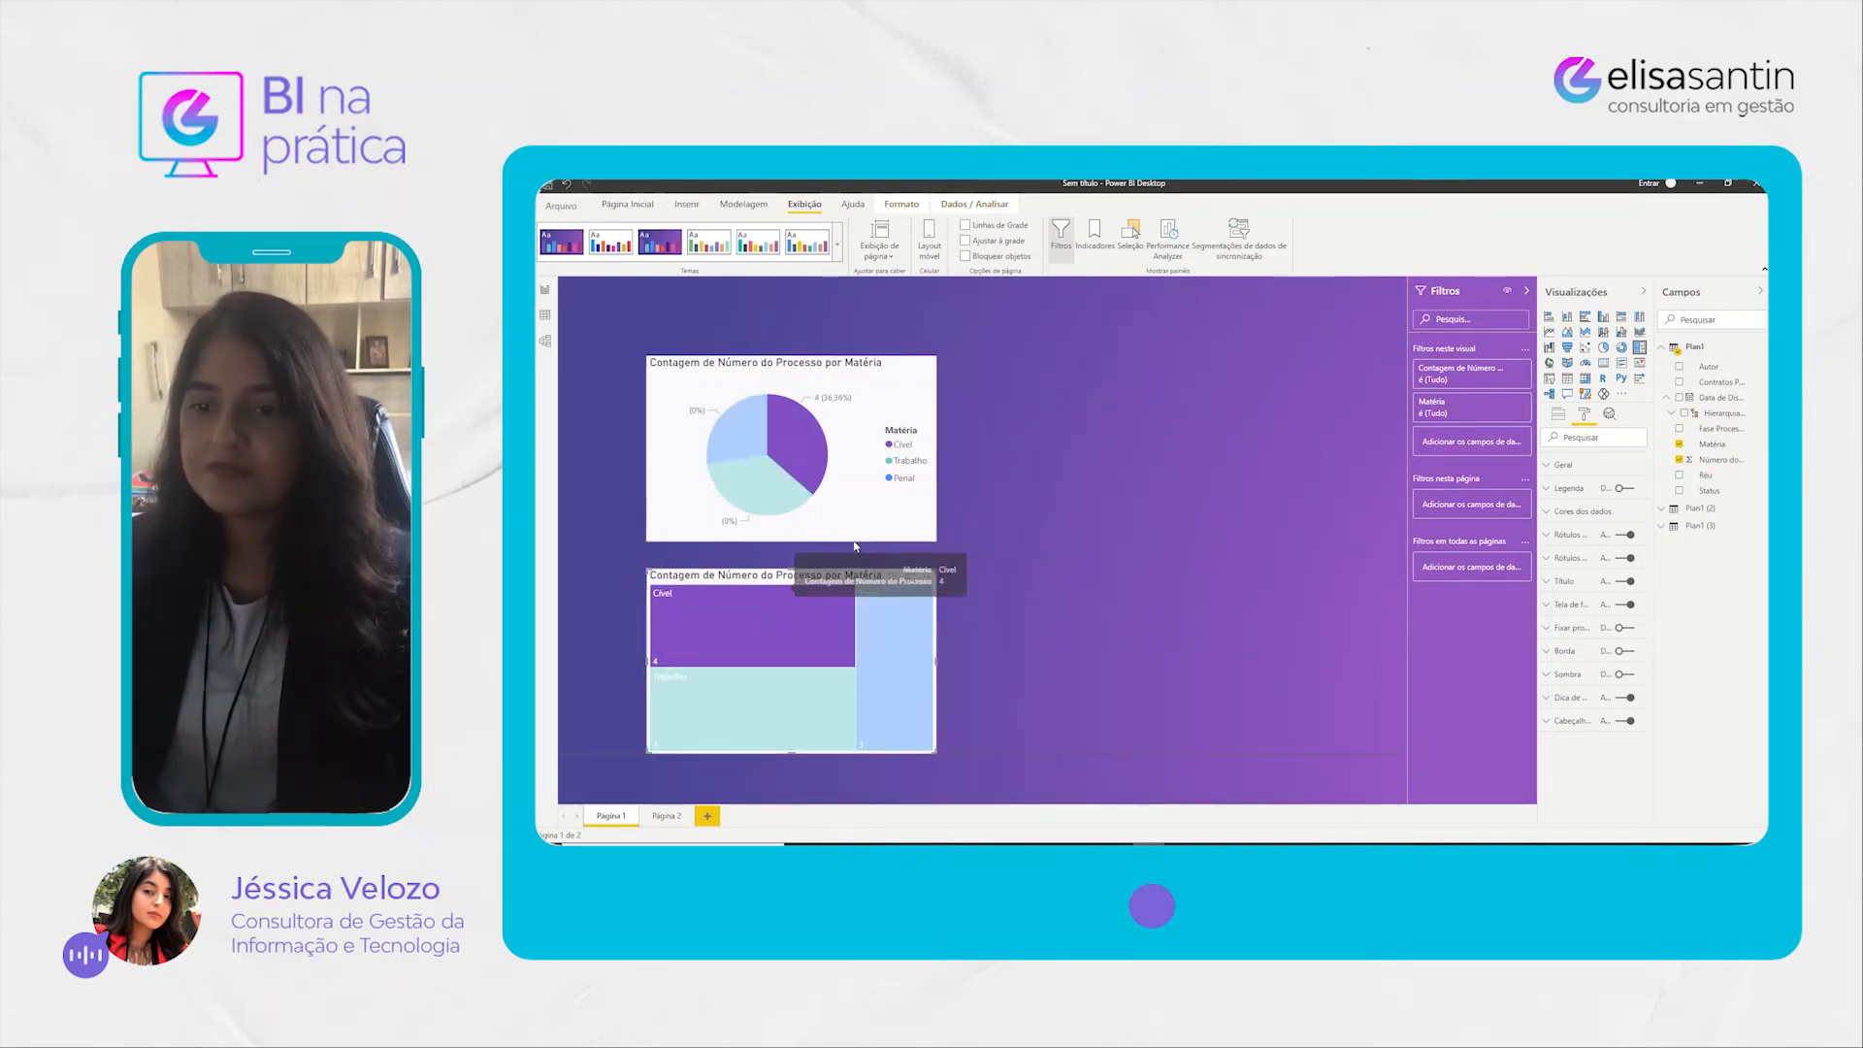
click(812, 614)
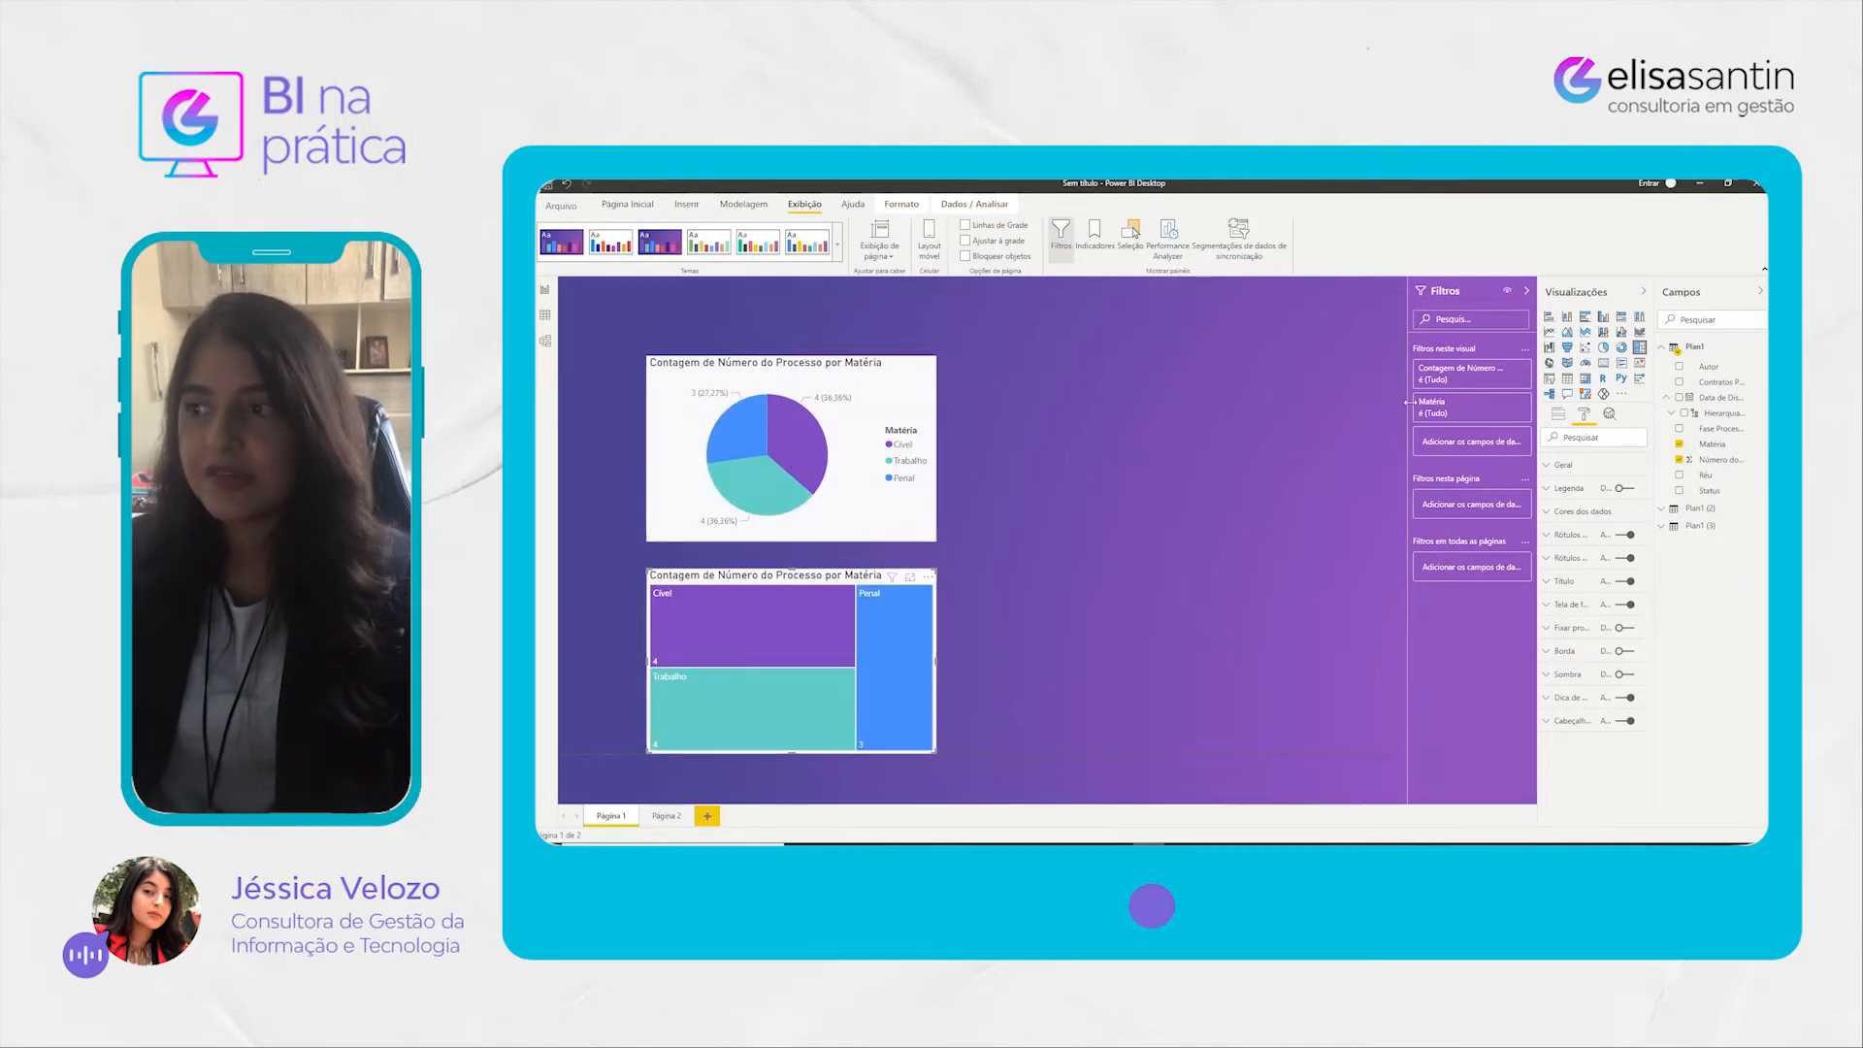
Step: Duplicate the pie chart beside the original and change the copy to a donut chart
click(929, 429)
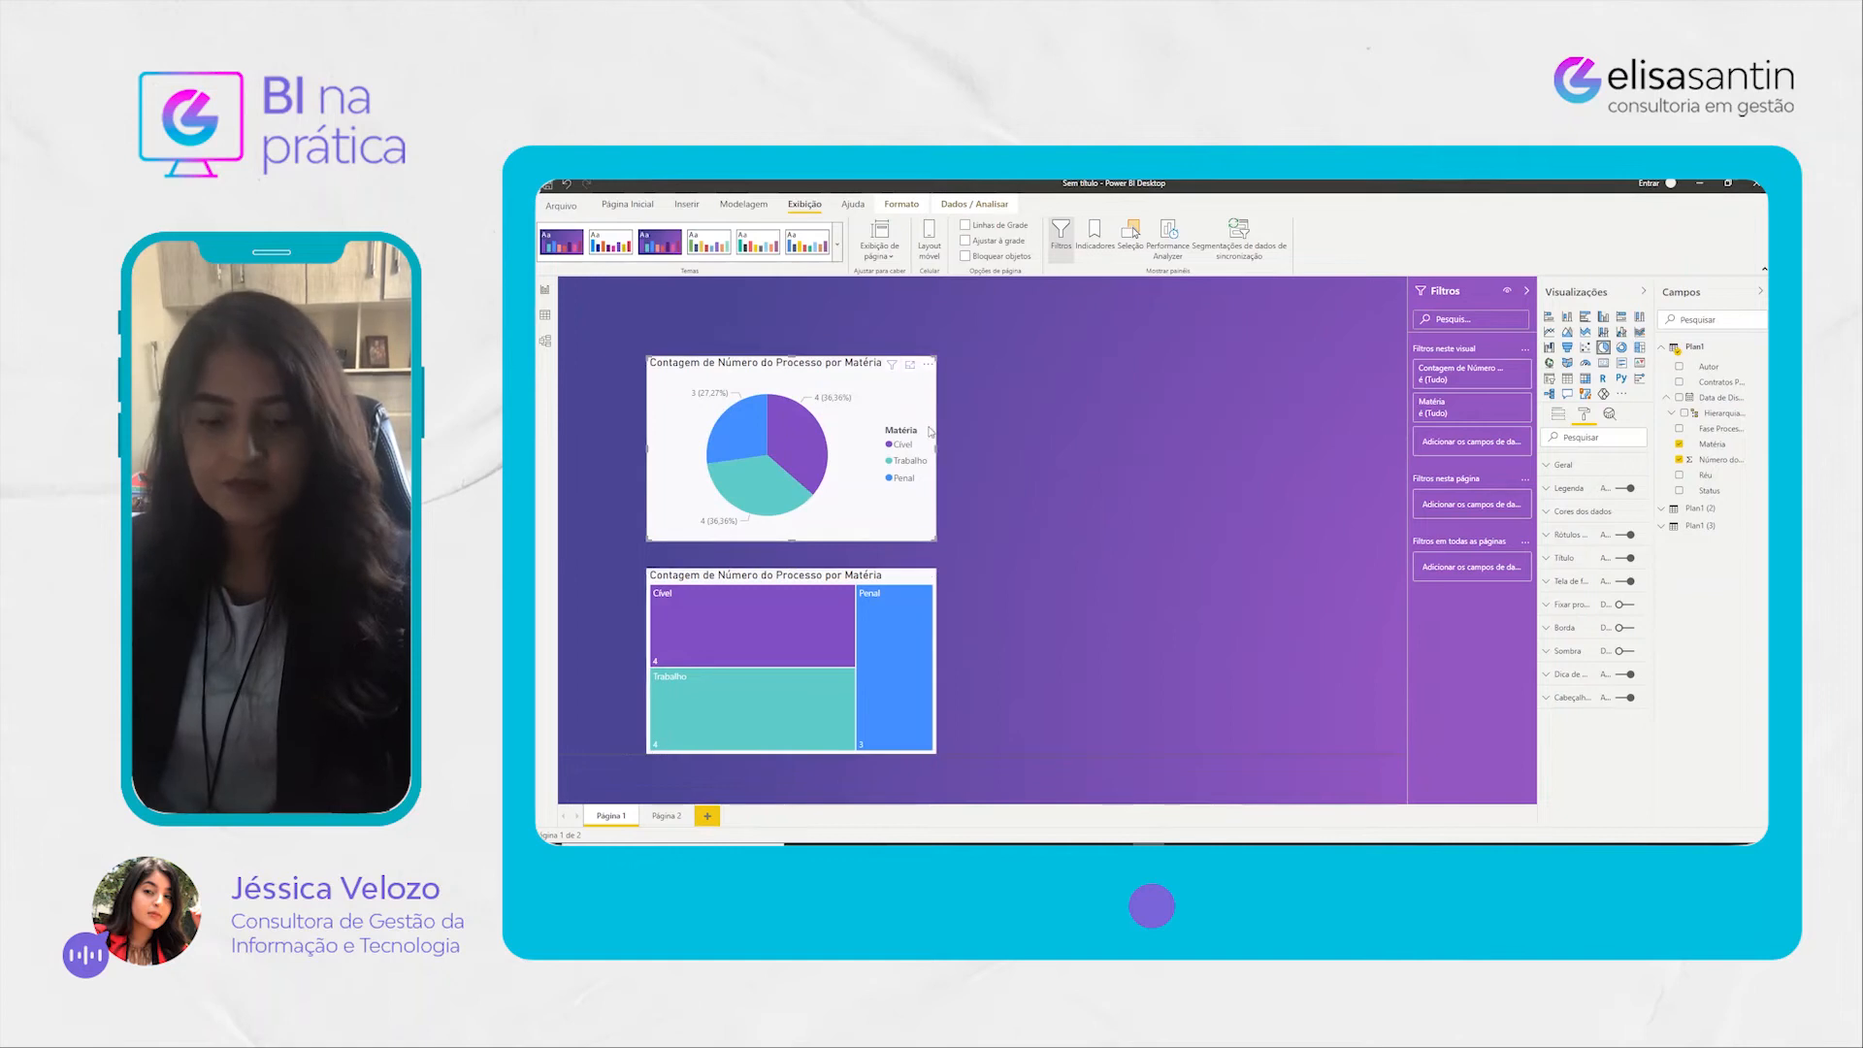
key(ctrl+v)
drag(805, 383, 1134, 377)
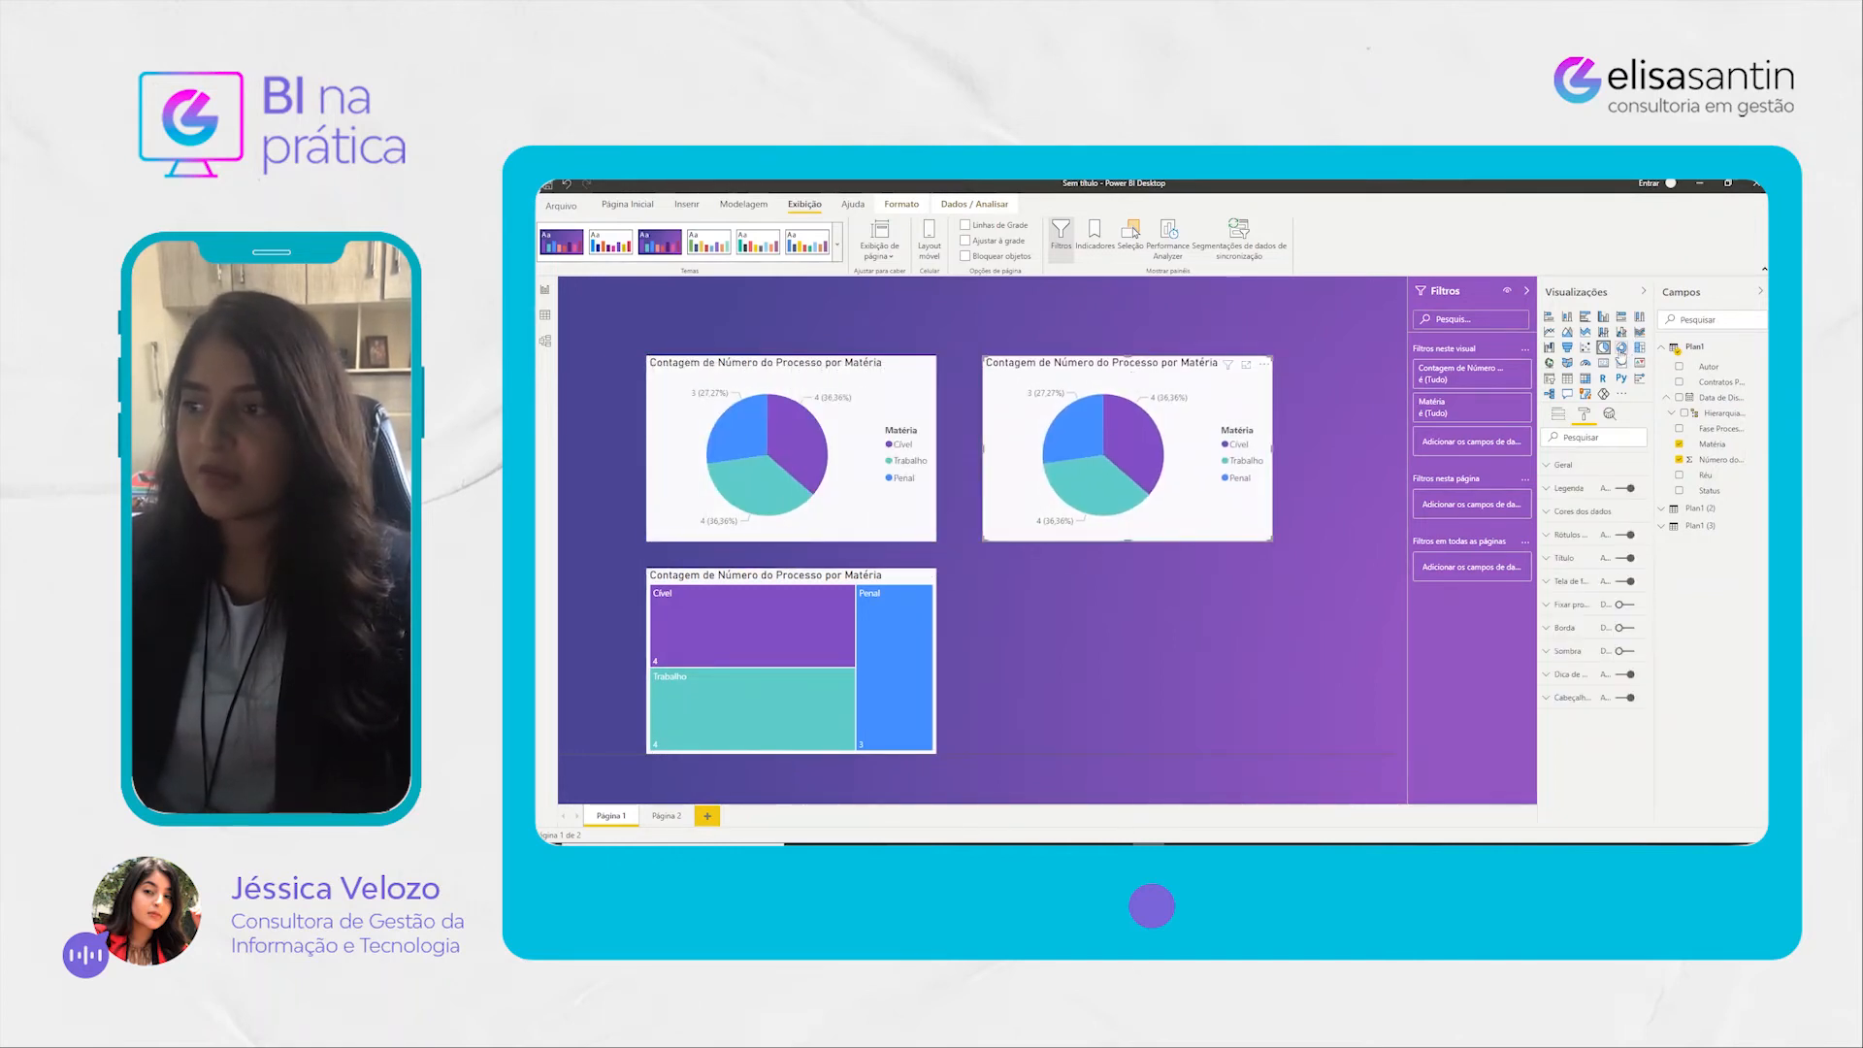
click(1621, 347)
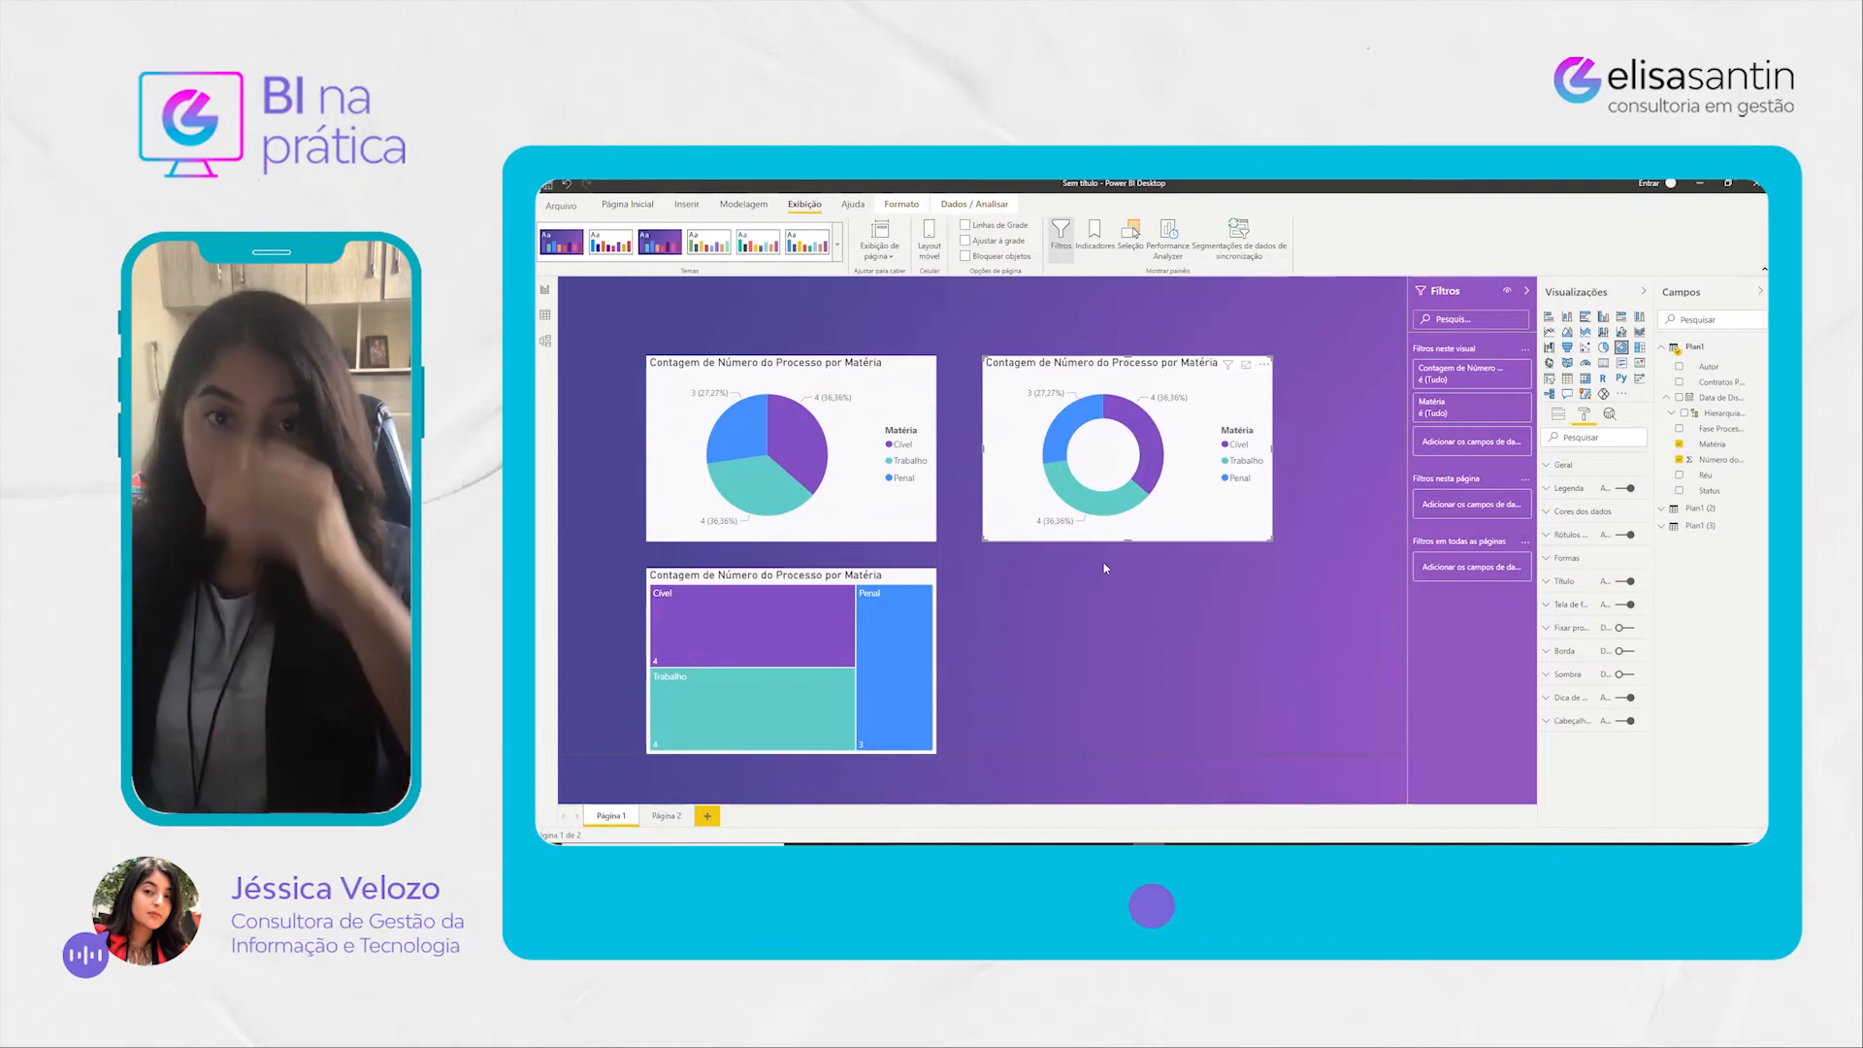
Step: Delete the treemap below the pie chart from the page
click(898, 574)
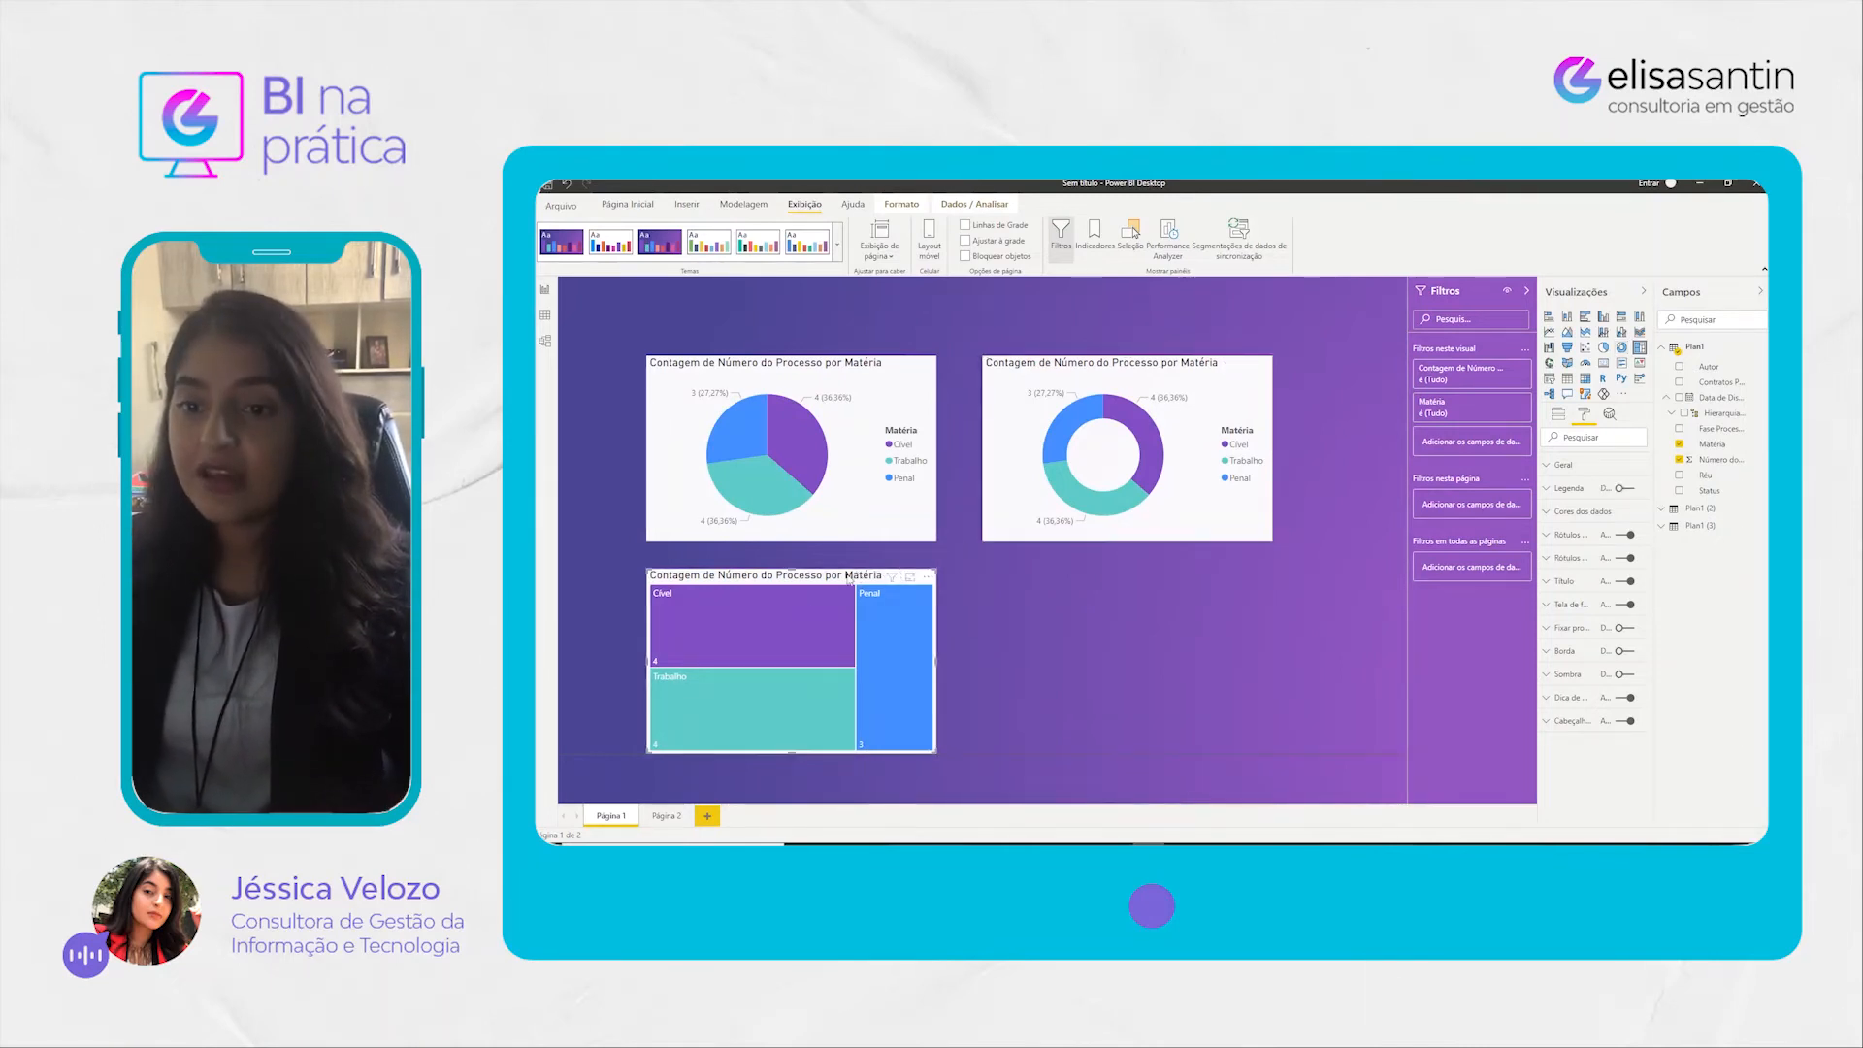
mouse_move(855, 582)
mouse_down()
mouse_move(1220, 580)
mouse_move(857, 583)
mouse_up()
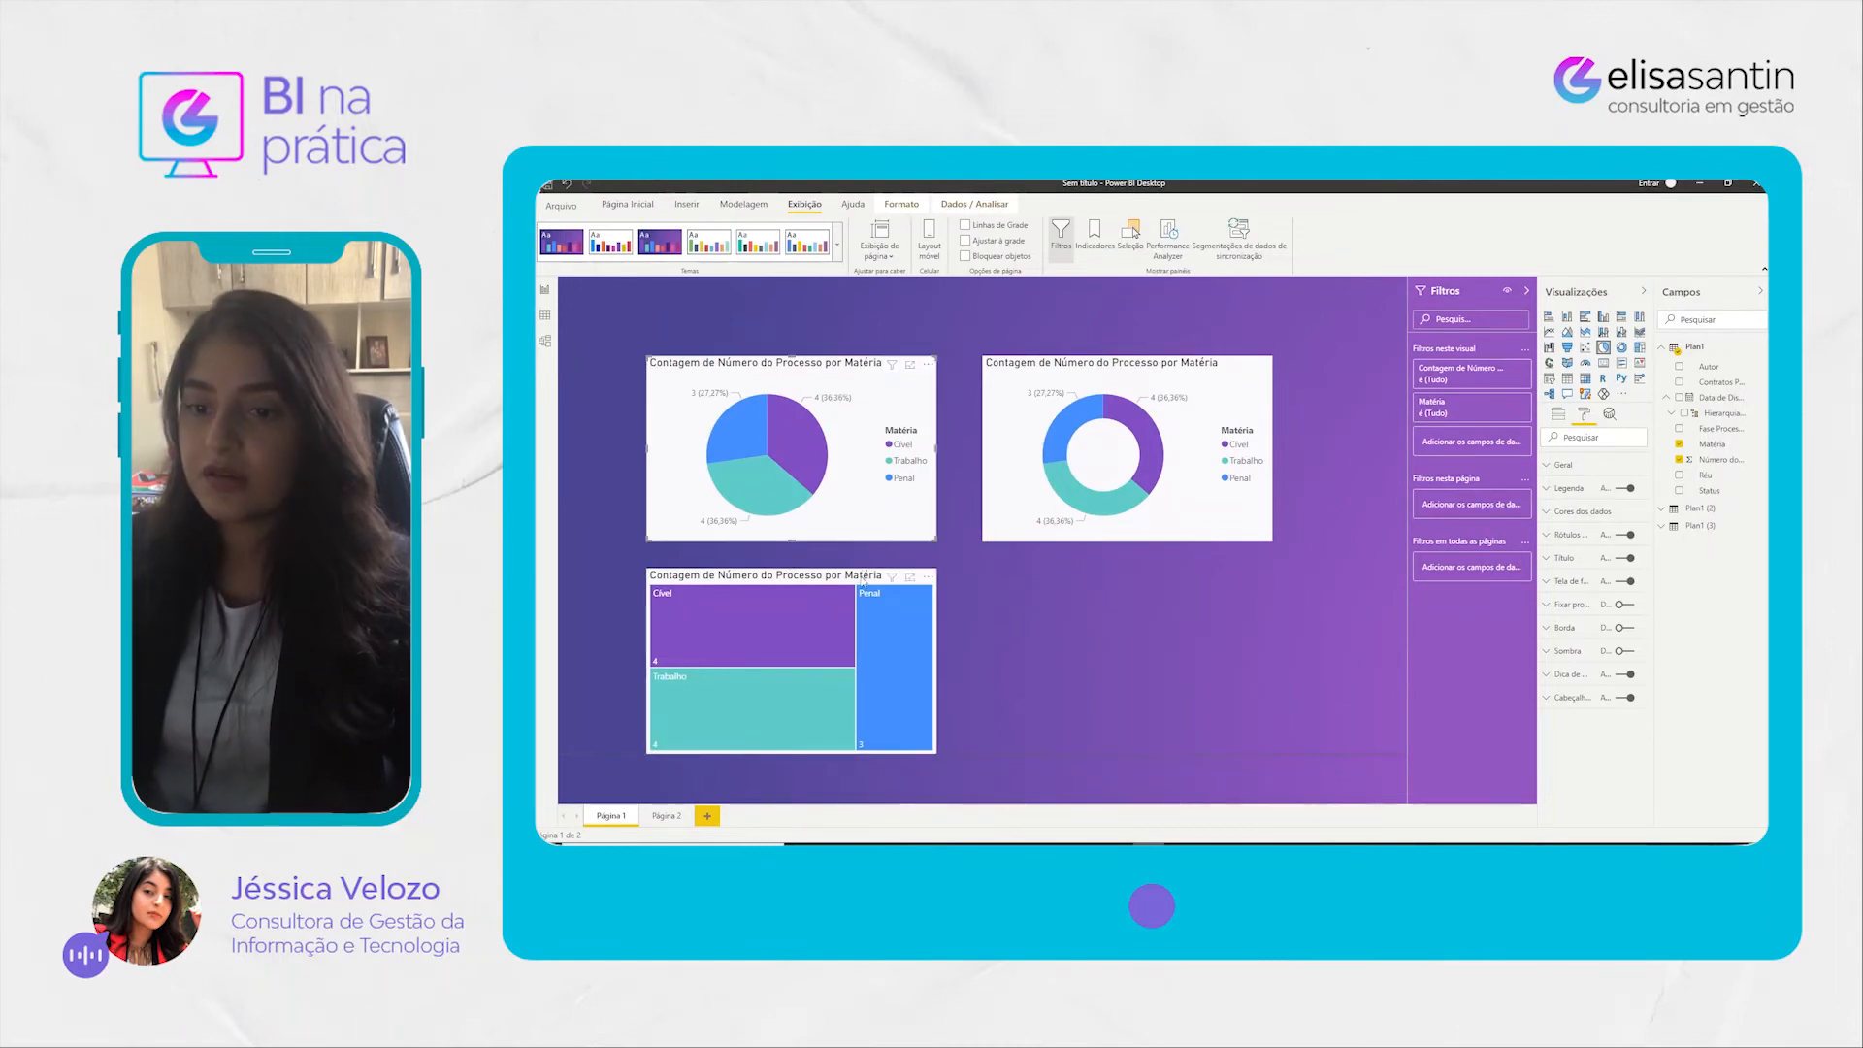
key(Delete)
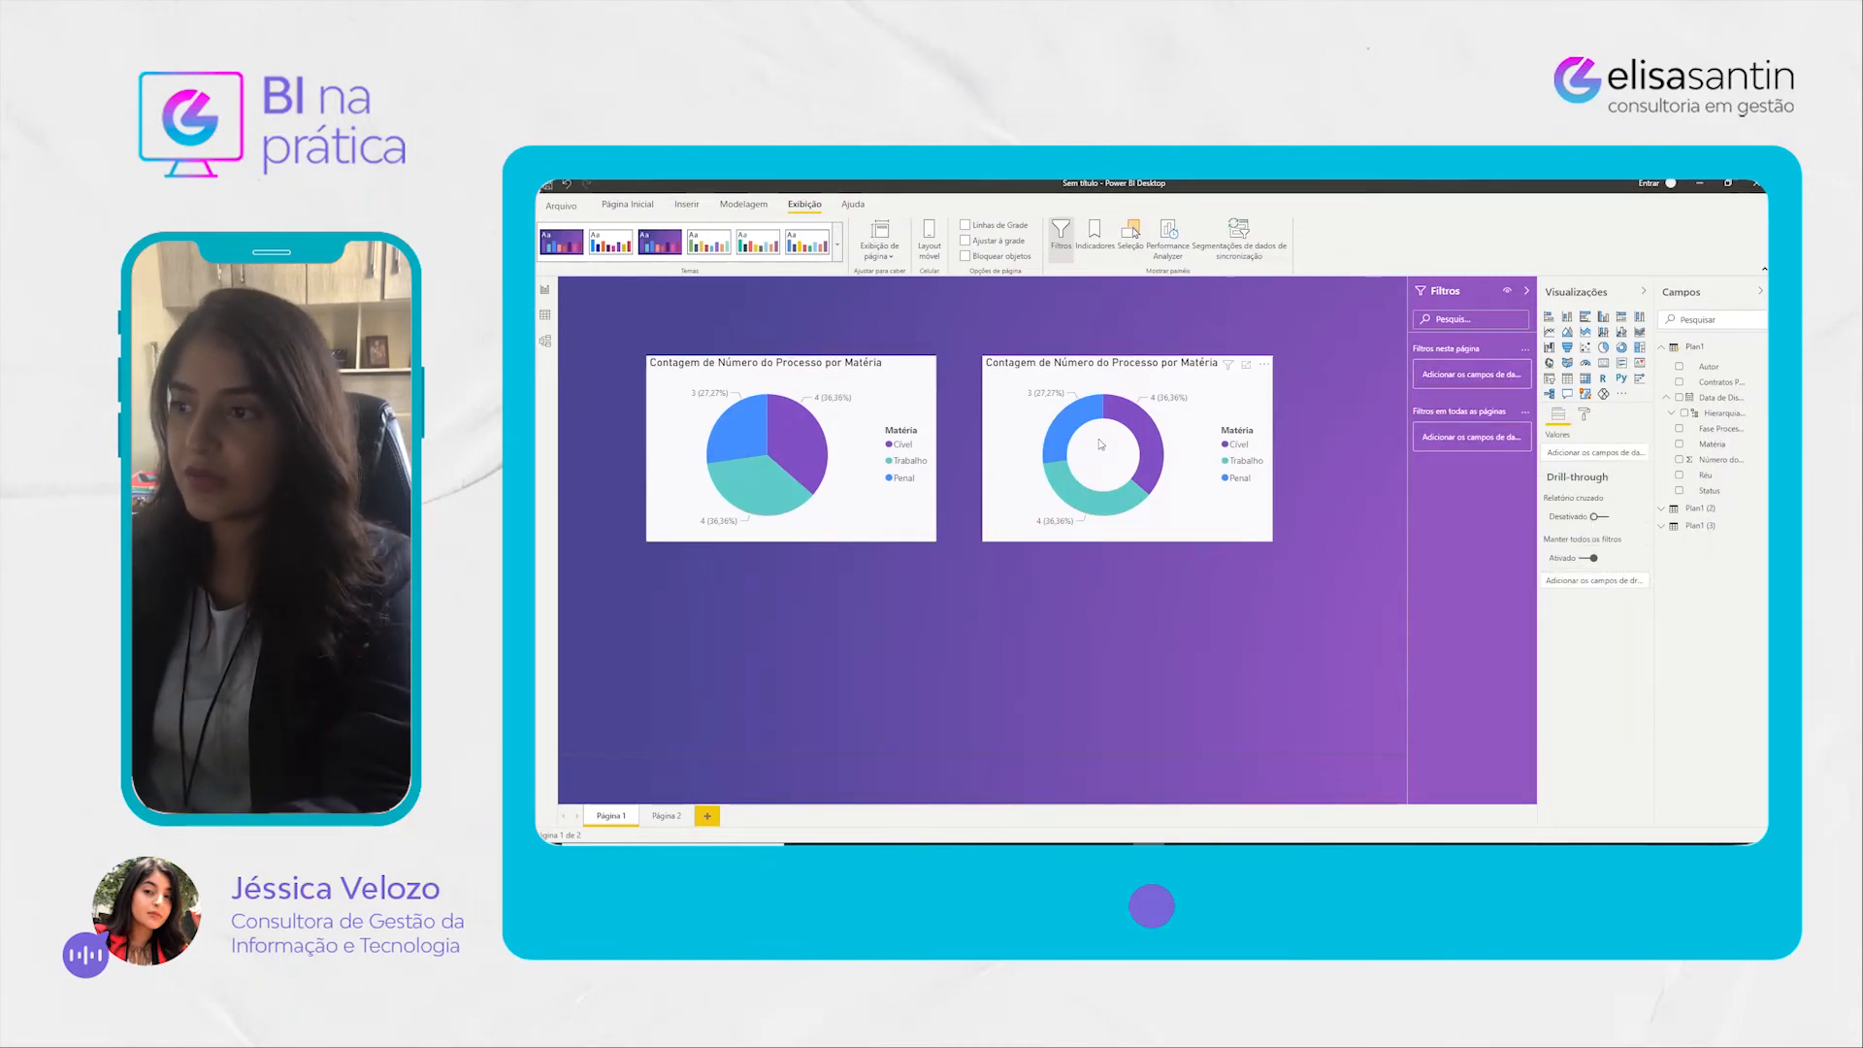
Step: Delete the donut chart and the pie chart from the page
key(Delete)
click(801, 380)
key(Delete)
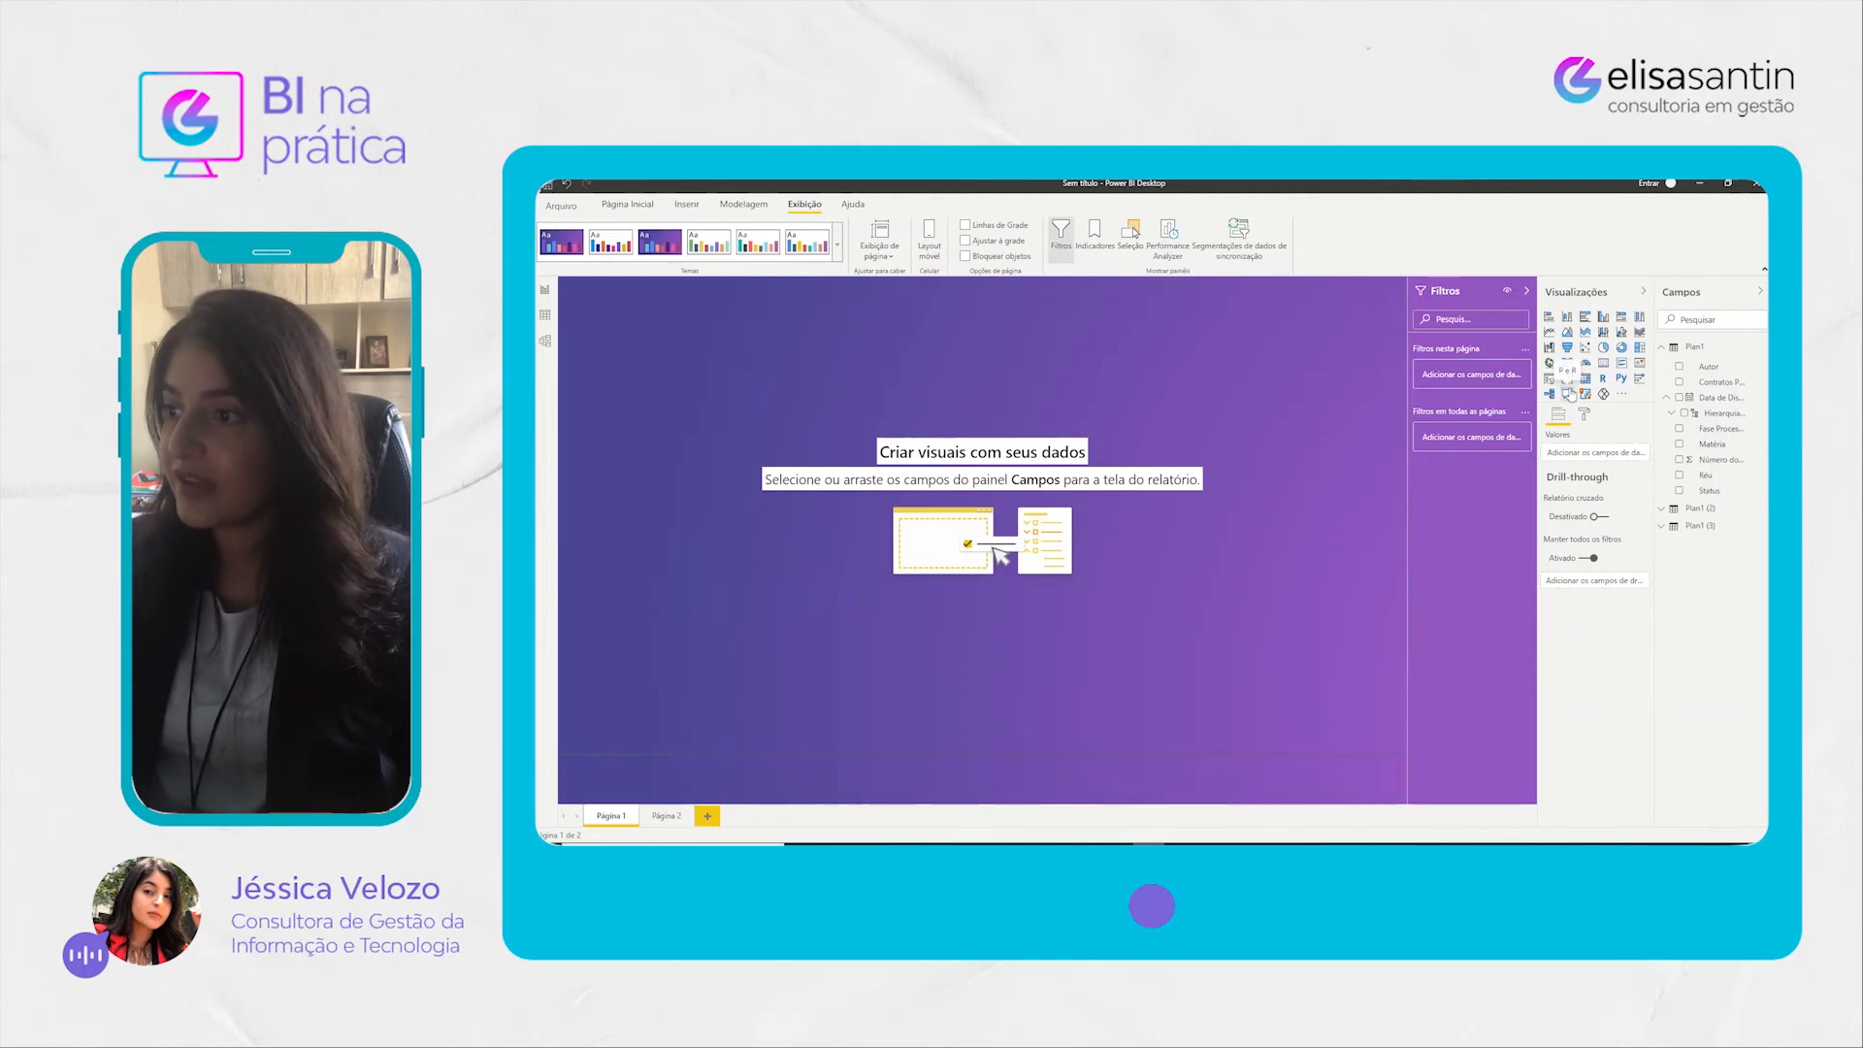
Step: Add a table visual right of the page's centre with Número do Processo followed by Status, and widen it to fit both columns
click(1568, 382)
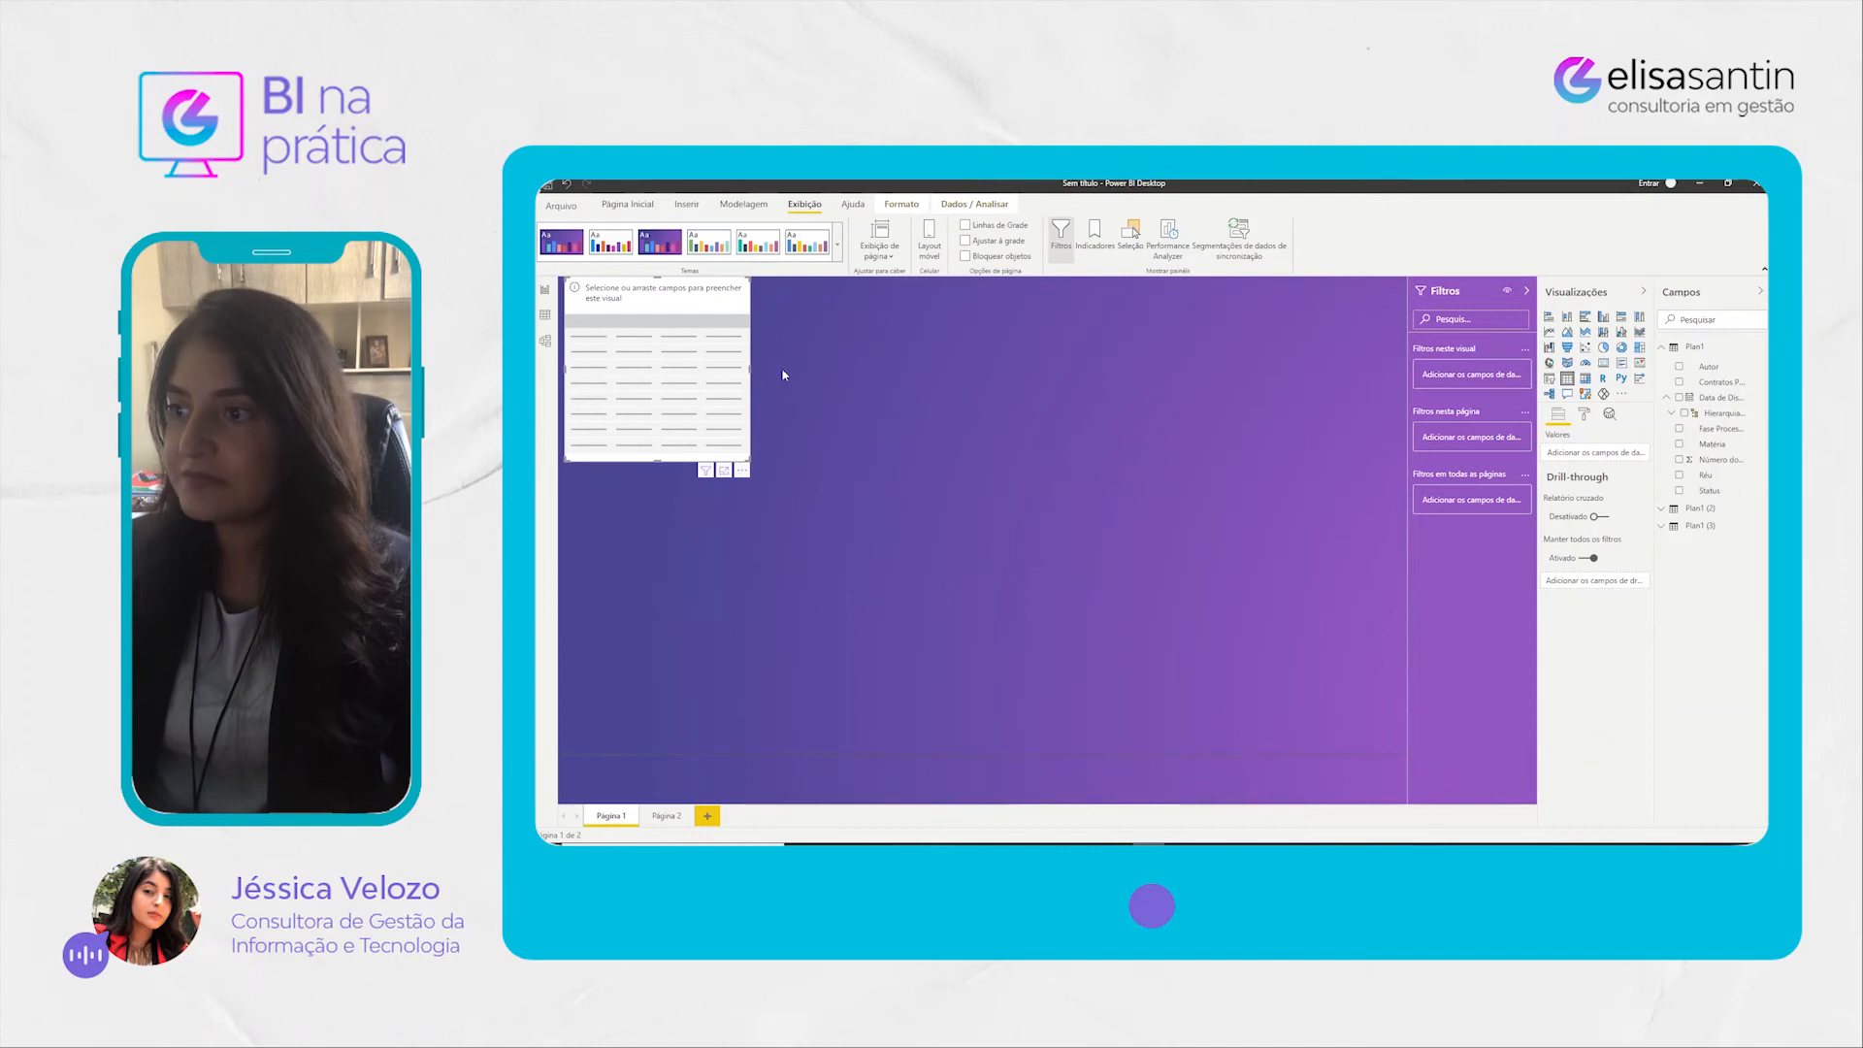
drag(648, 301, 1112, 416)
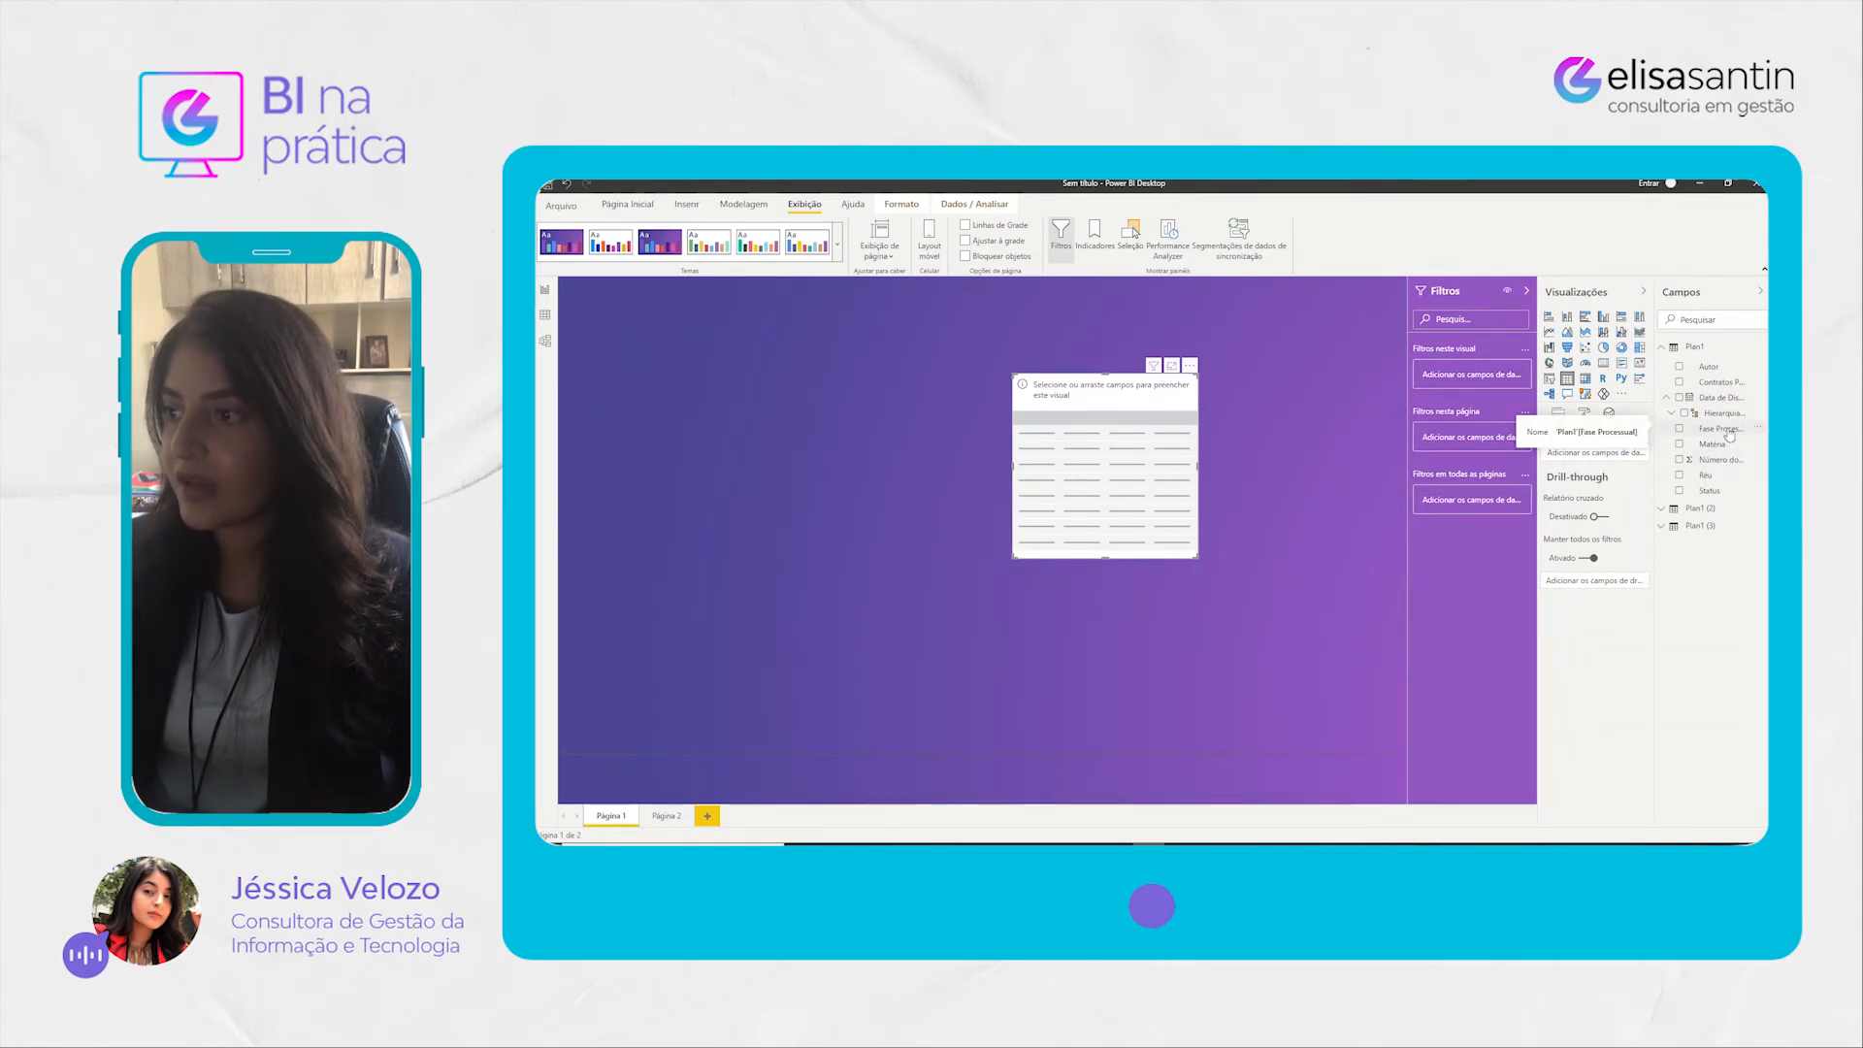
drag(1728, 492, 1592, 466)
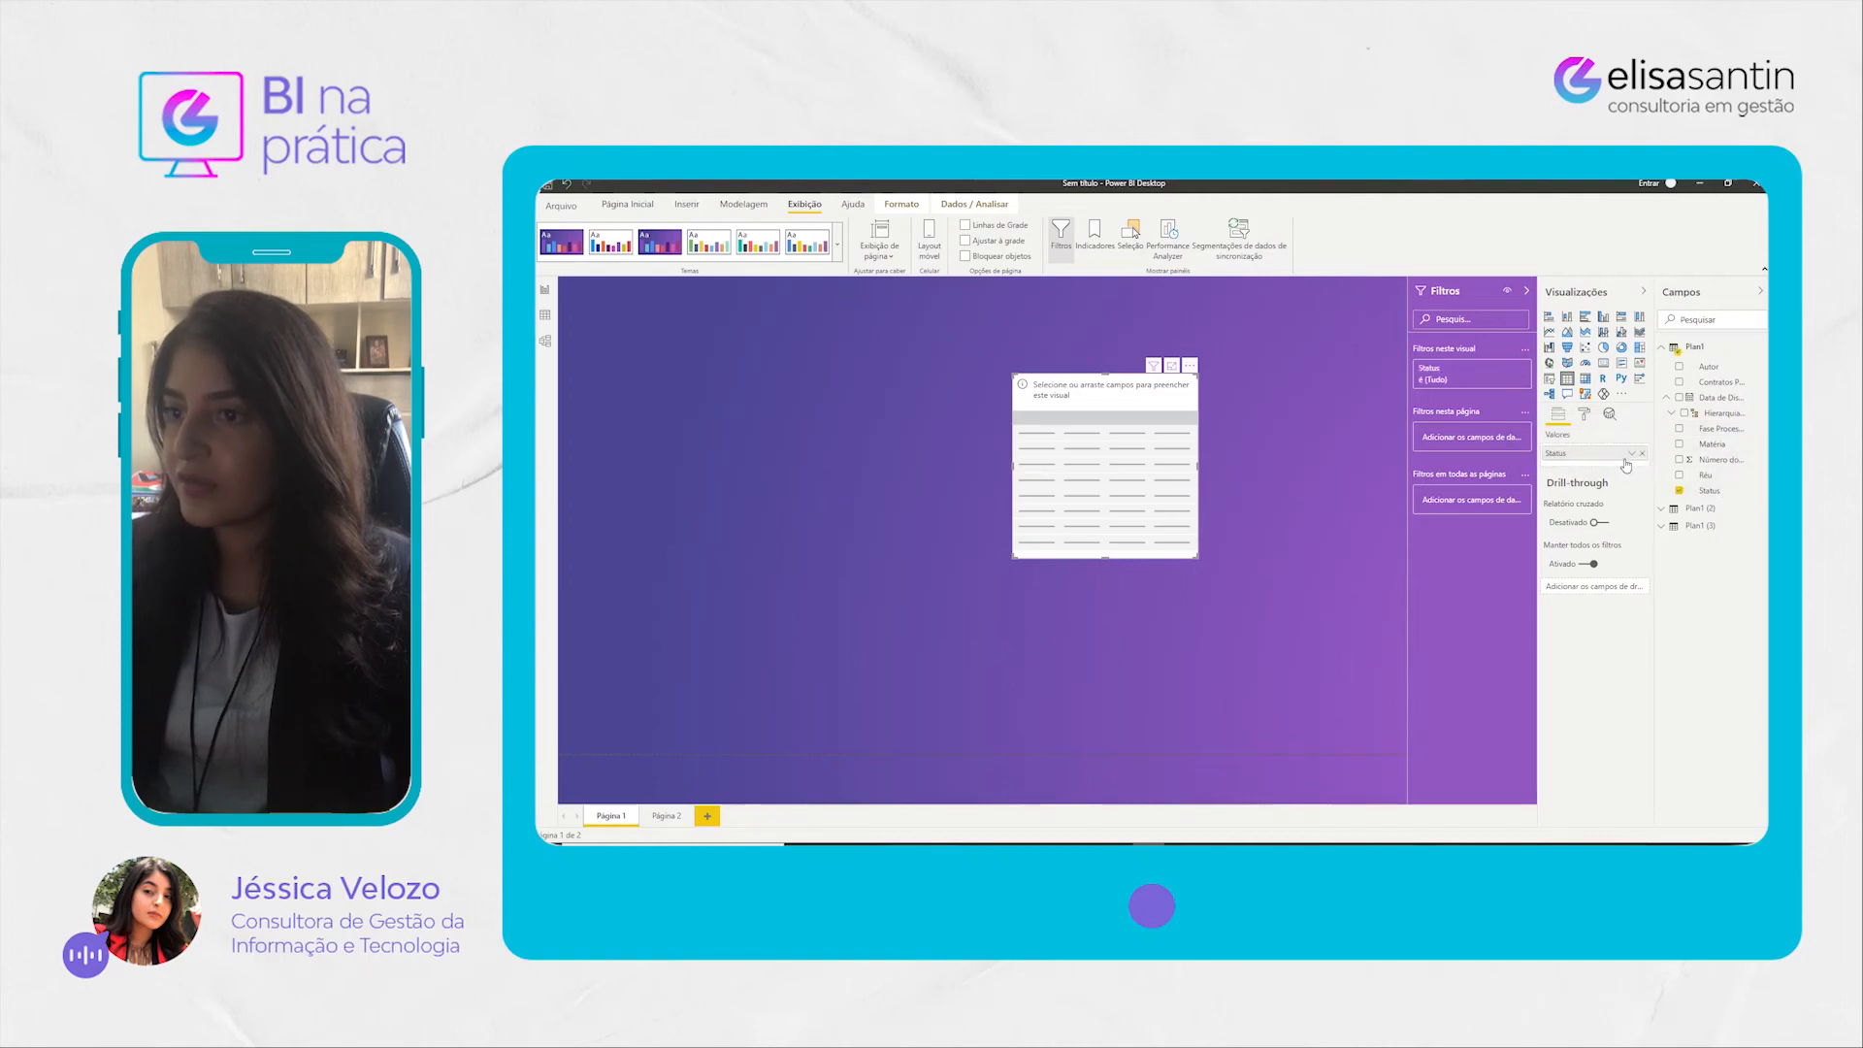
drag(1730, 462, 1614, 454)
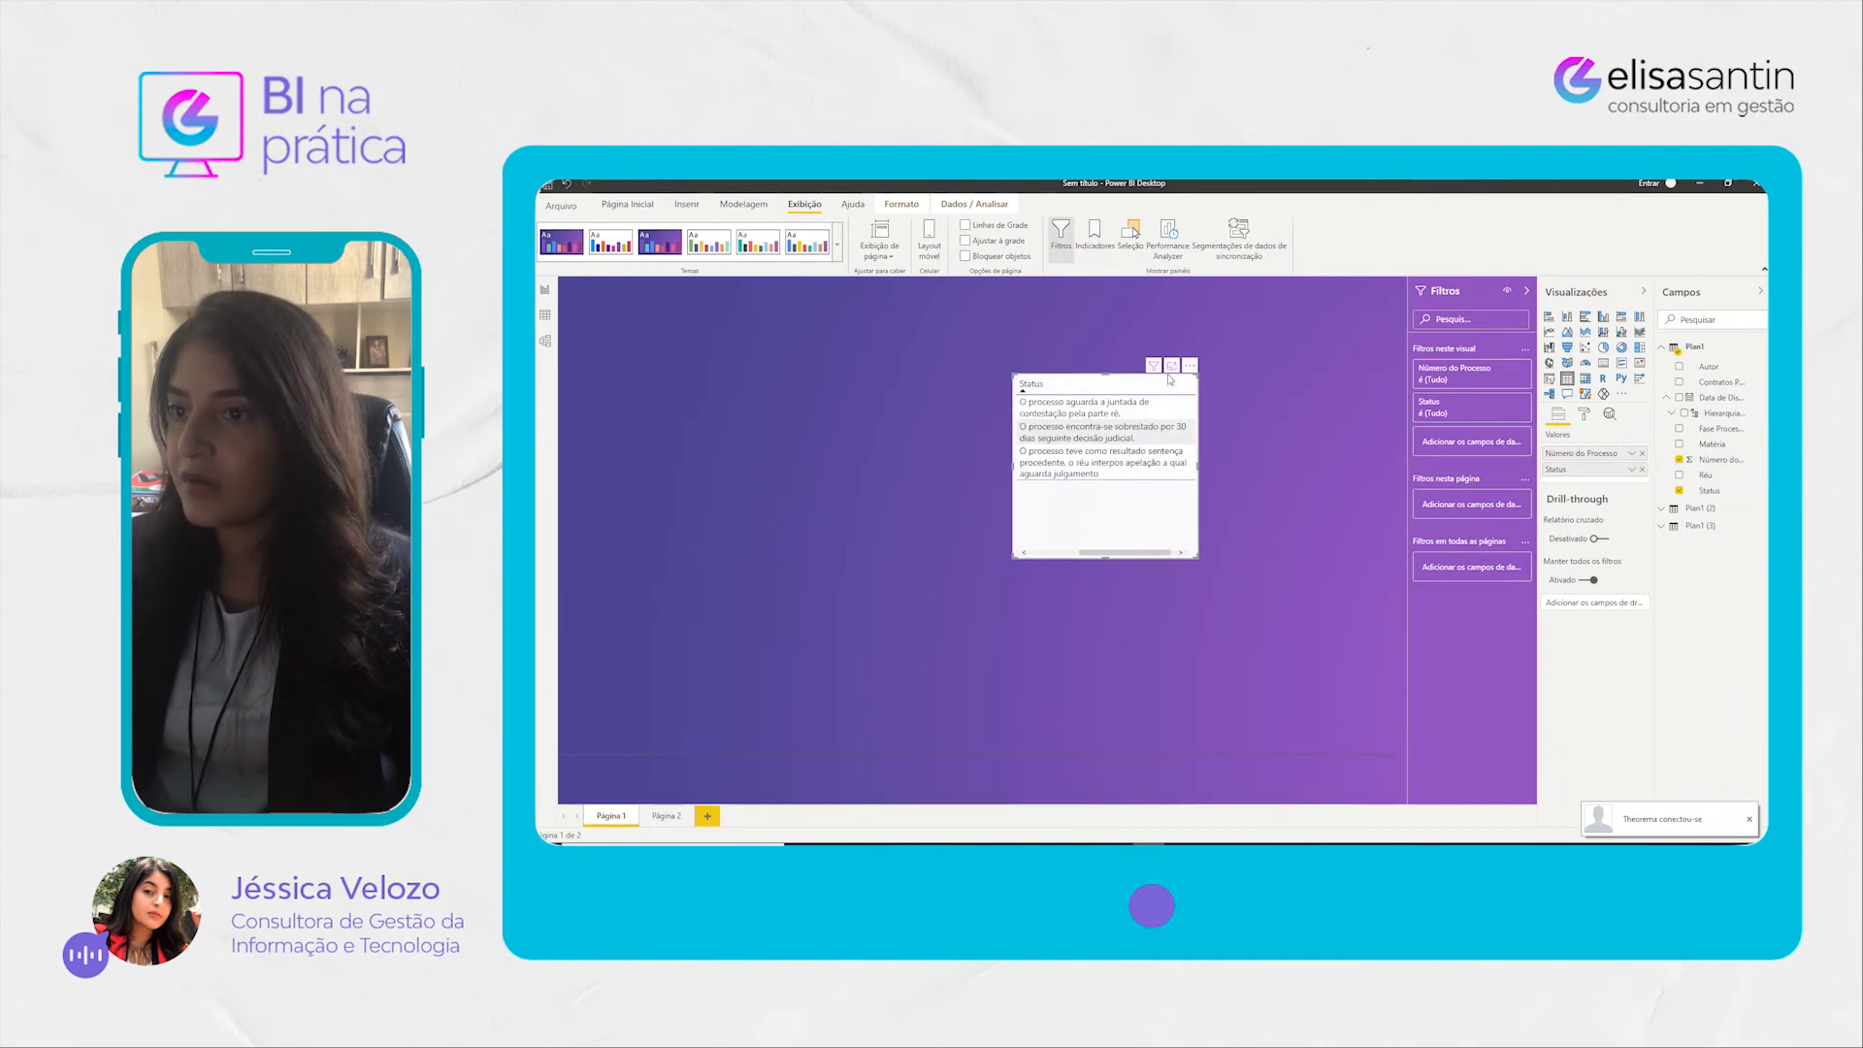
drag(1200, 467, 1303, 467)
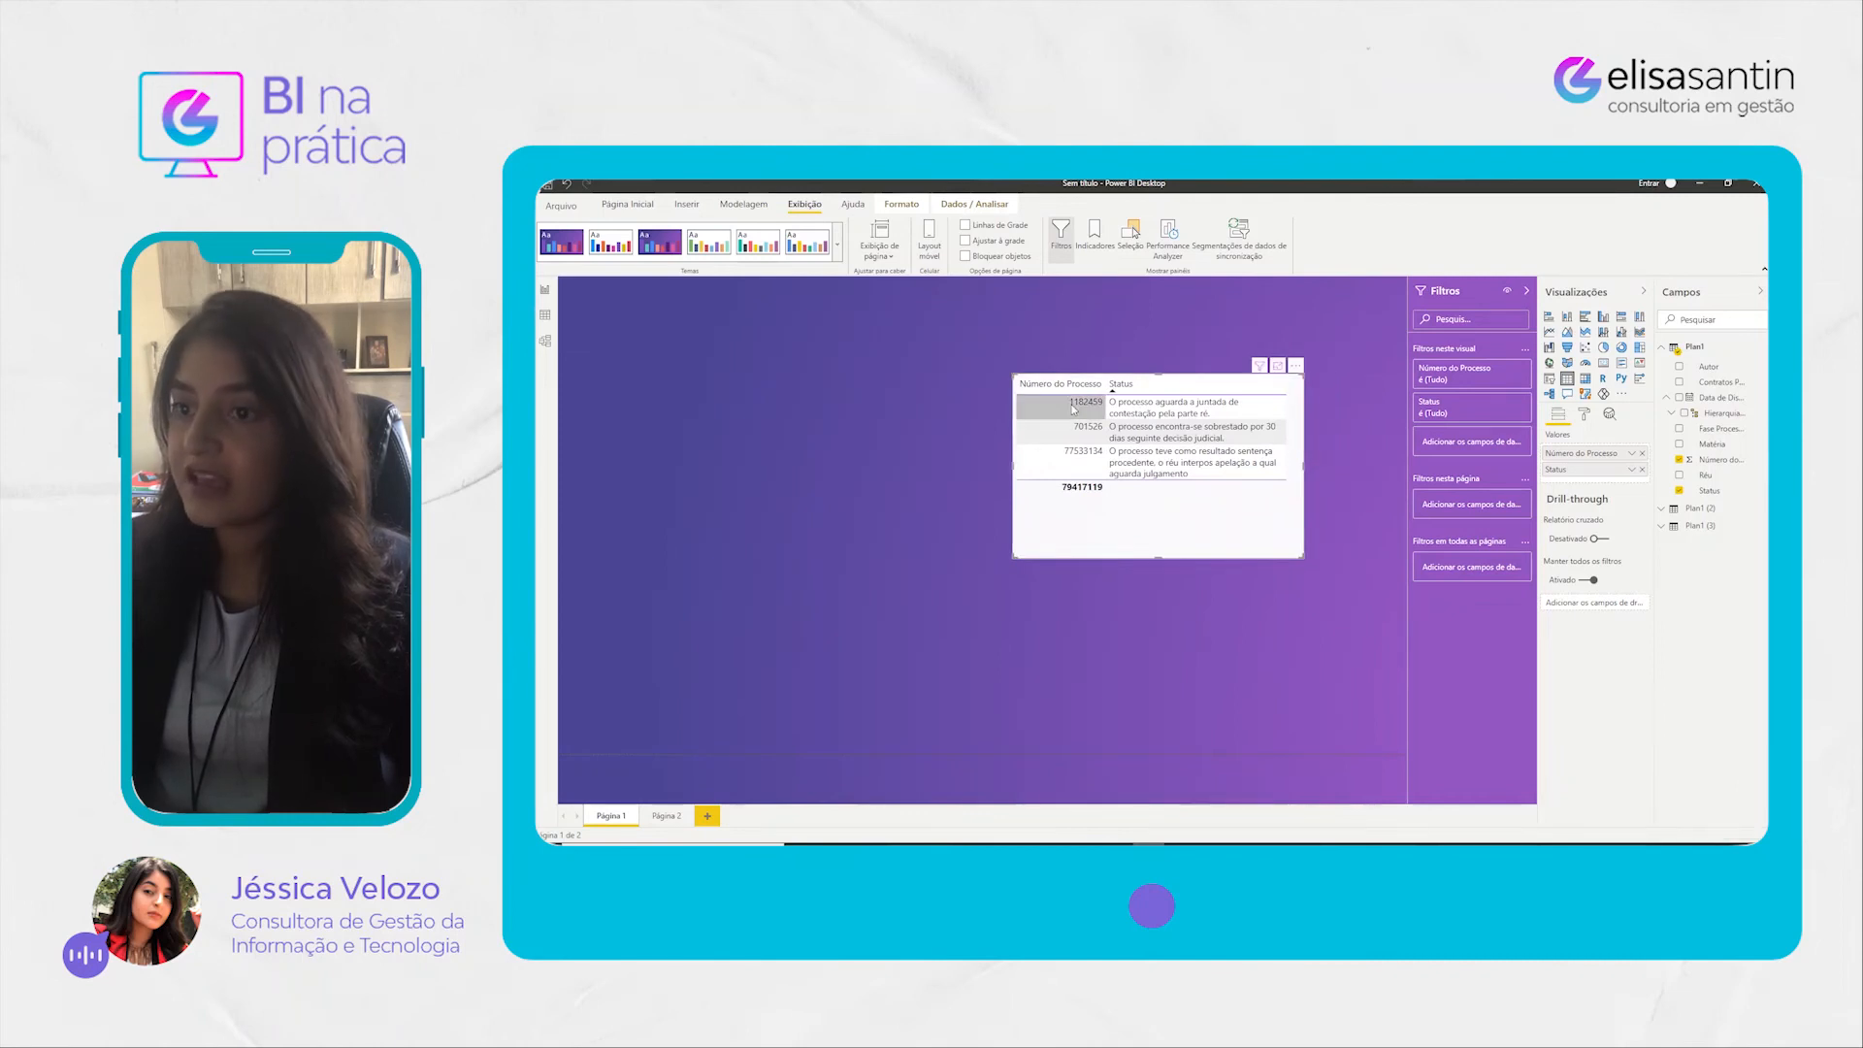